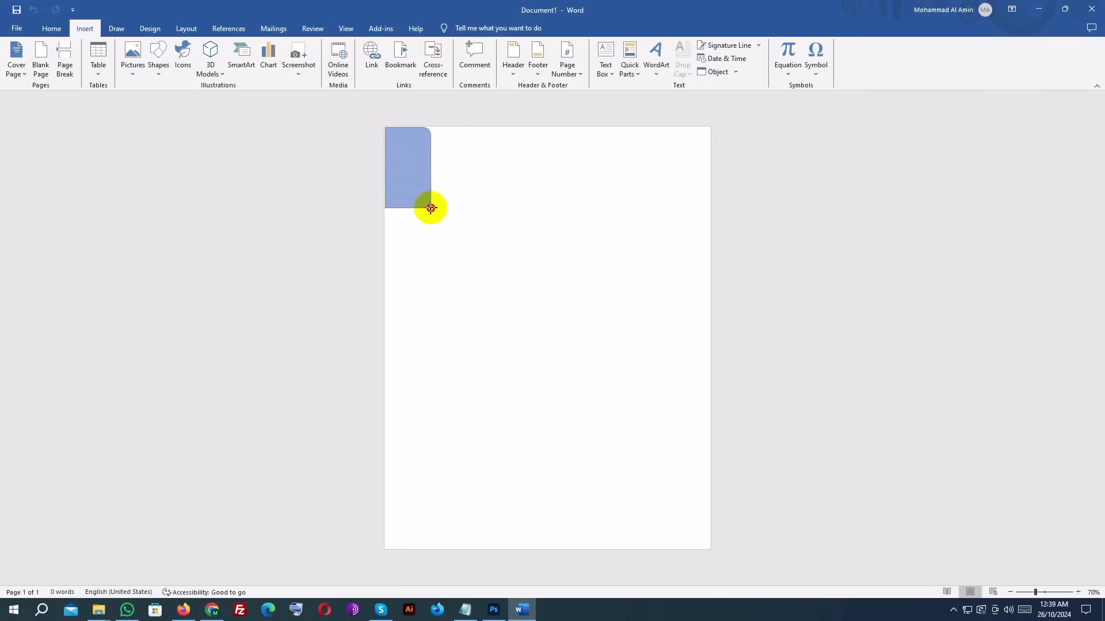
Draw a rounded-corner rectangle about 9.02 cm by 2.61 cm, rotate it 90 degrees clockwise, and place it in the page's top-left corner.
left_click_drag(431, 208, 425, 265)
left_click_drag(402, 137, 467, 176)
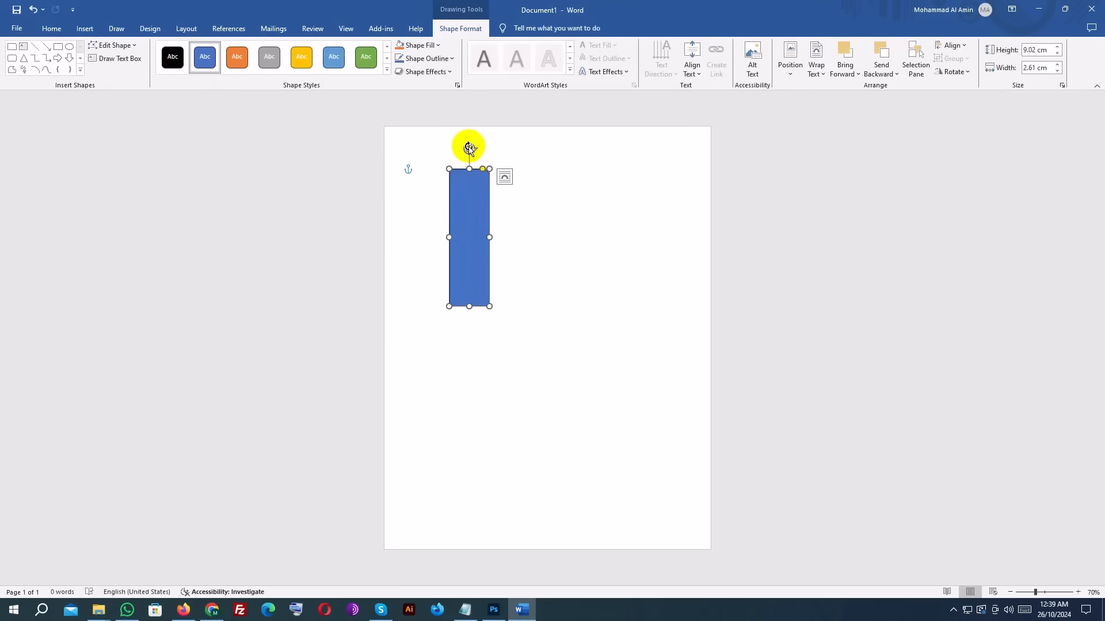
left_click_drag(469, 146, 543, 238)
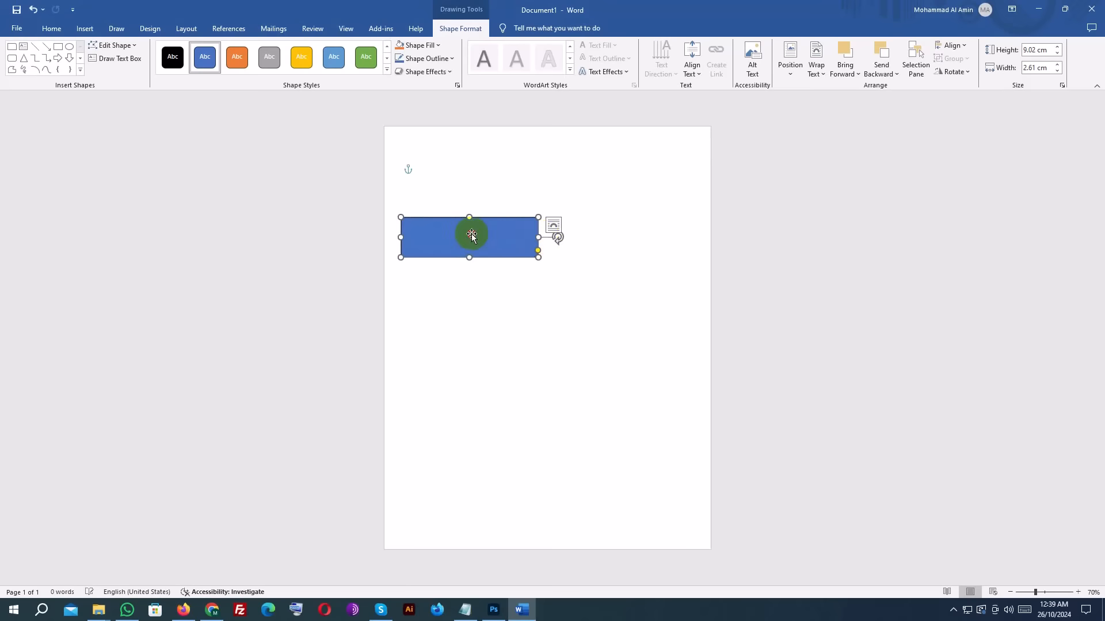
left_click_drag(471, 235, 455, 142)
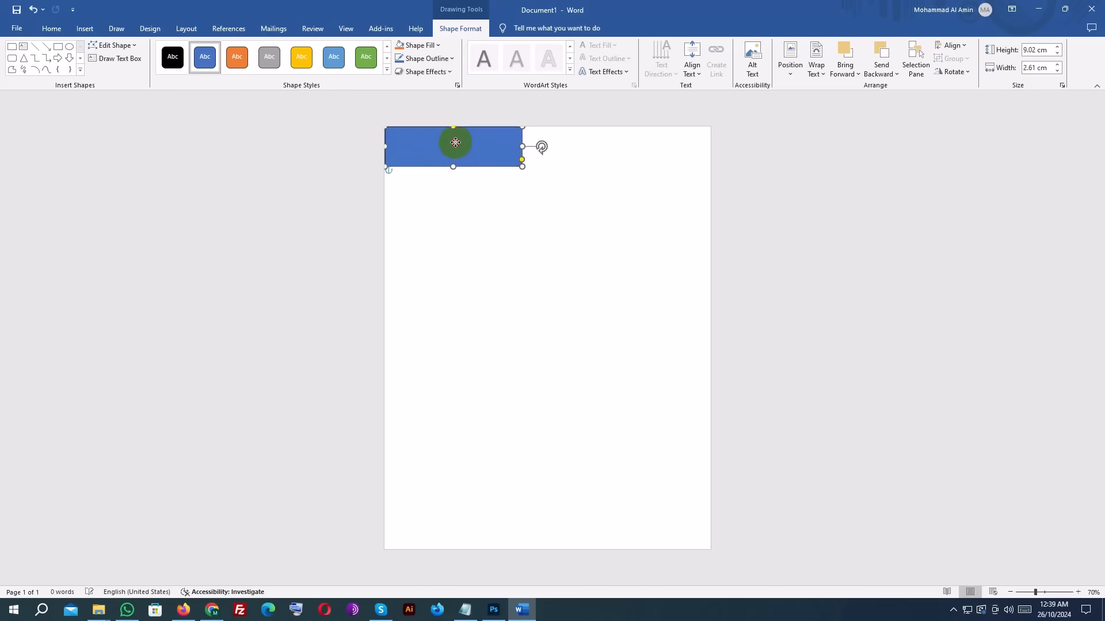
Open the rectangle's custom fill colours, then switch to Photoshop and sample the navy of the reference cover's corner banner.
left_click(417, 45)
left_click(430, 212)
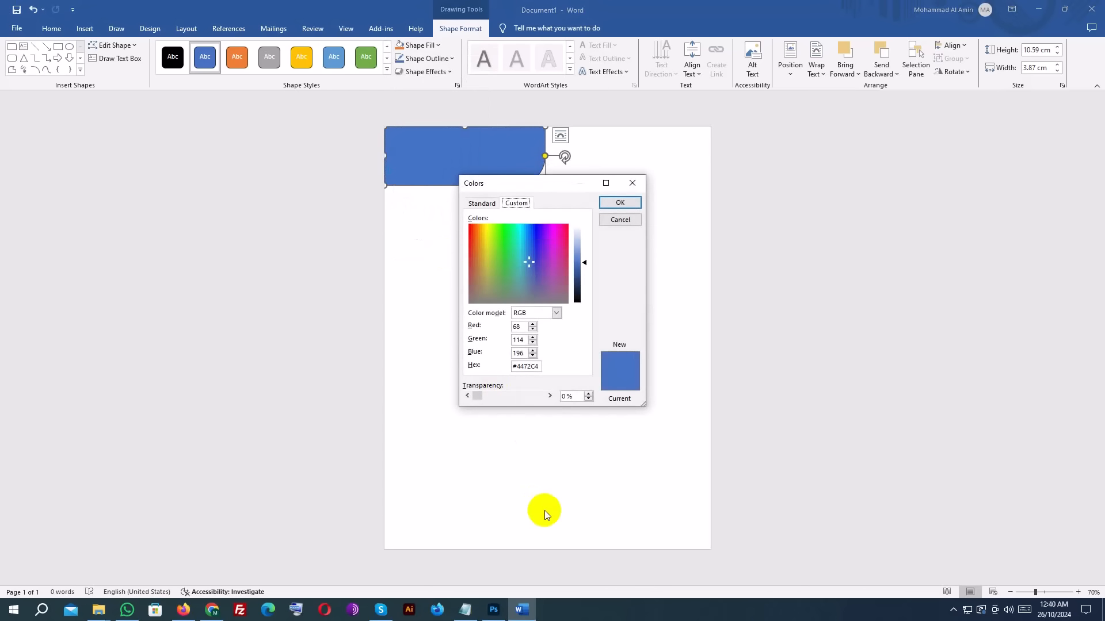
left_click(493, 609)
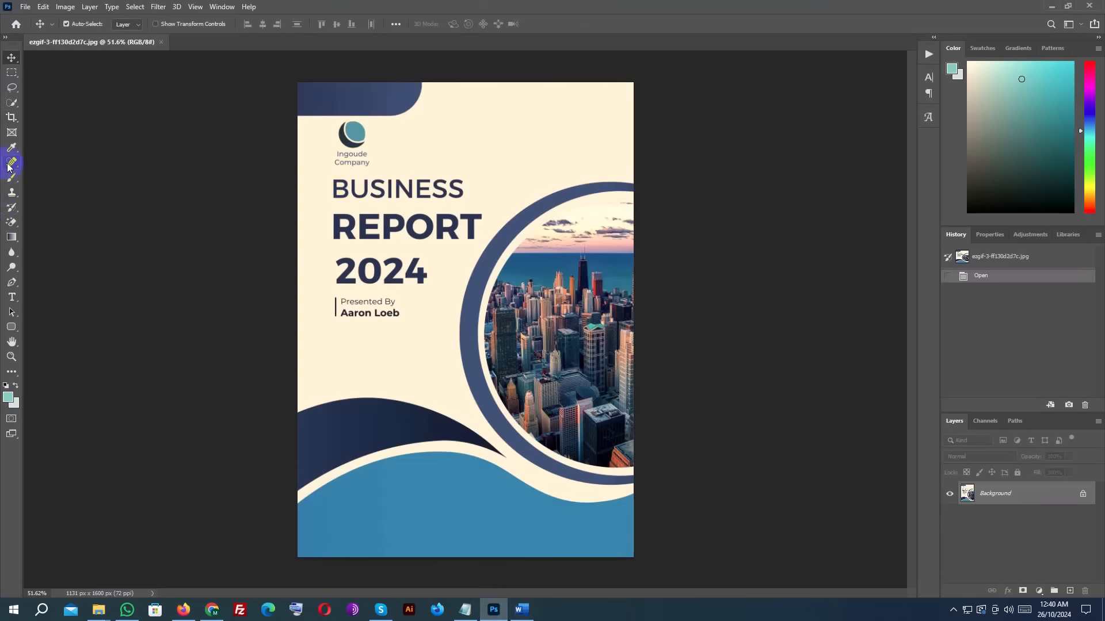
left_click(11, 151)
left_click(365, 89)
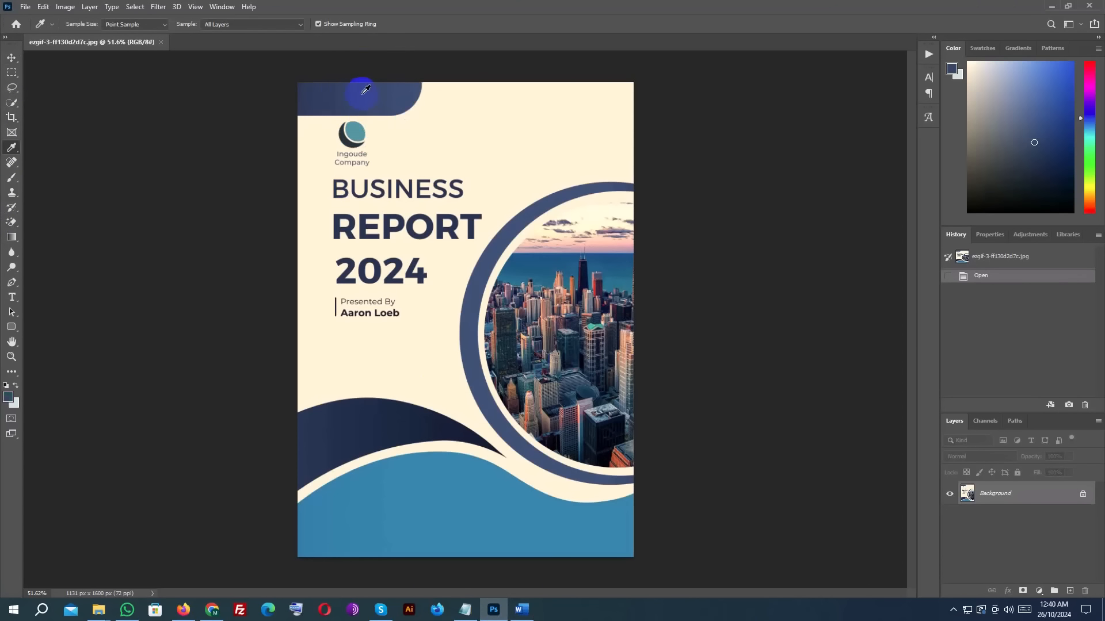
left_click(8, 400)
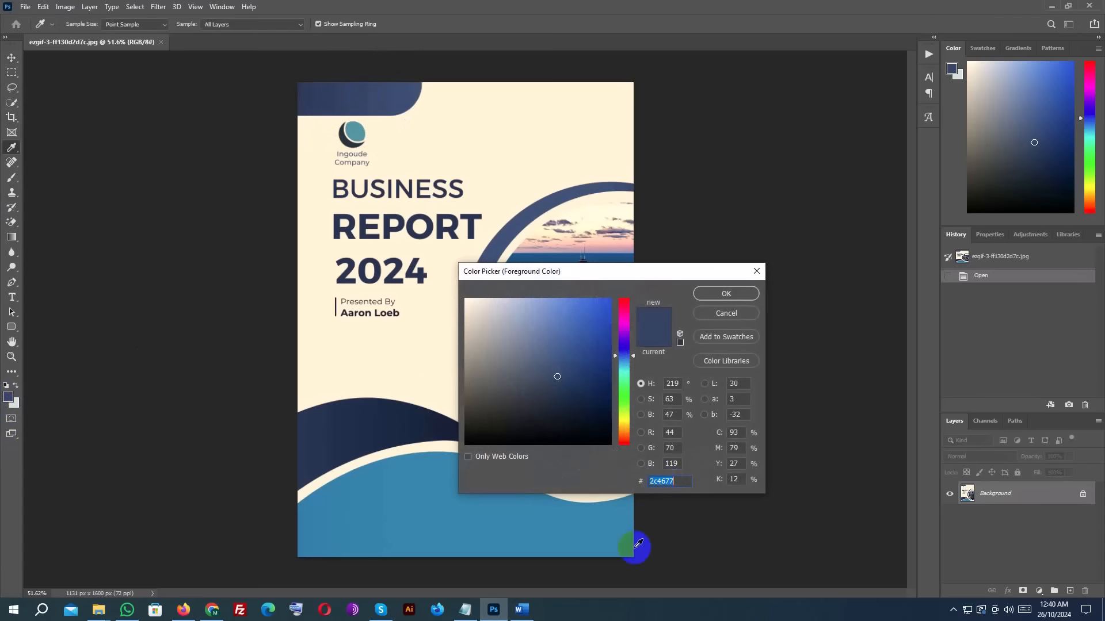
Return to Word and fill the corner rectangle with the sampled navy 2c4677.
mouse_move(525, 611)
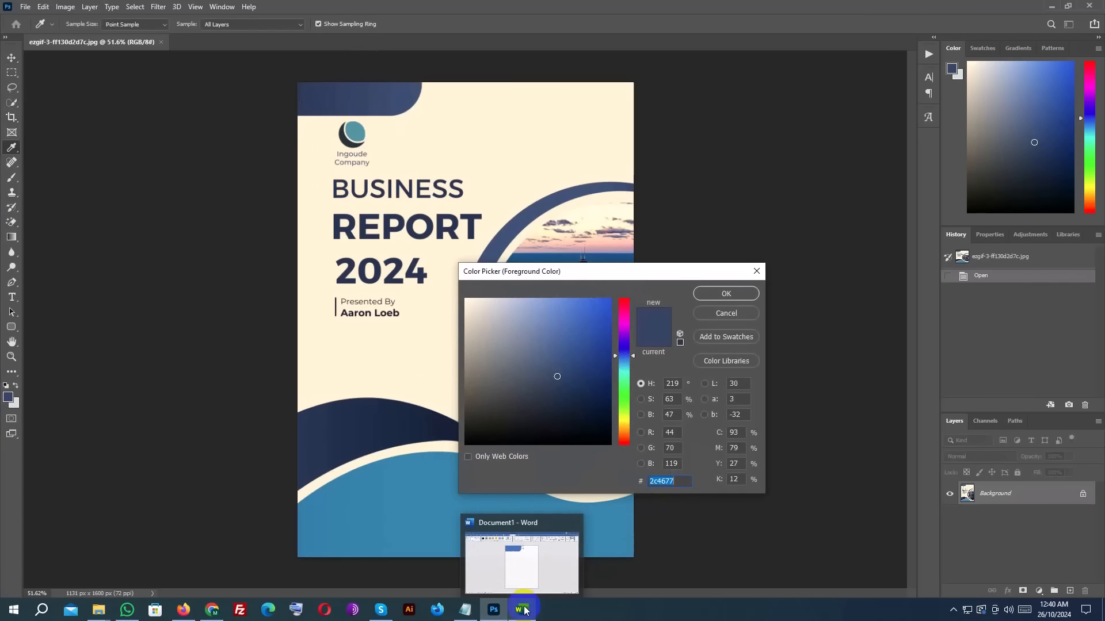
left_click(521, 561)
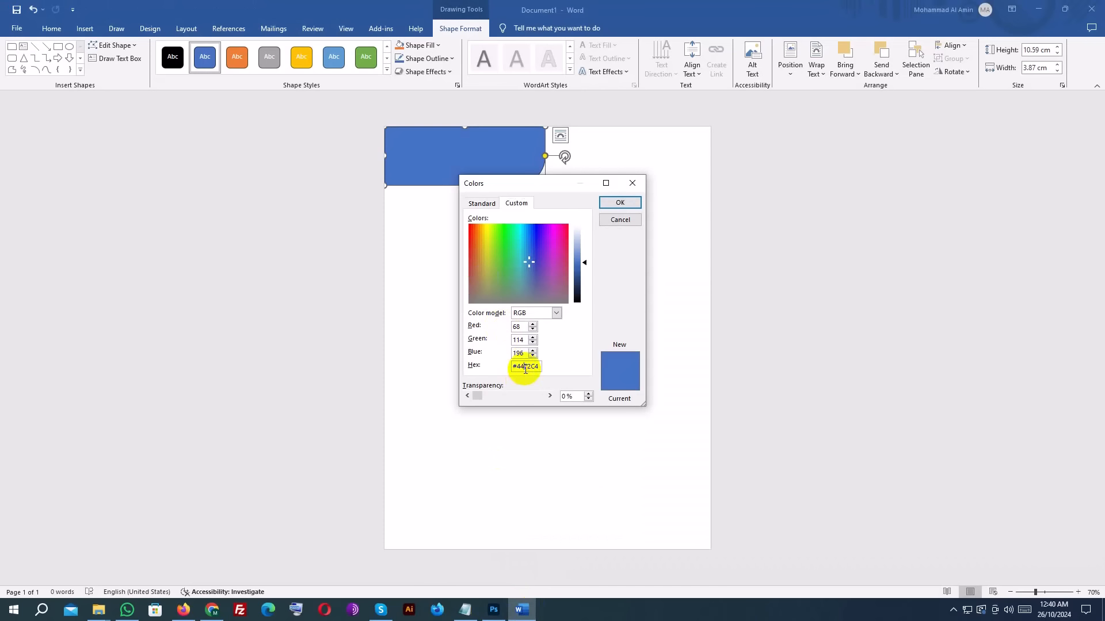
left_click(631, 204)
left_click(631, 204)
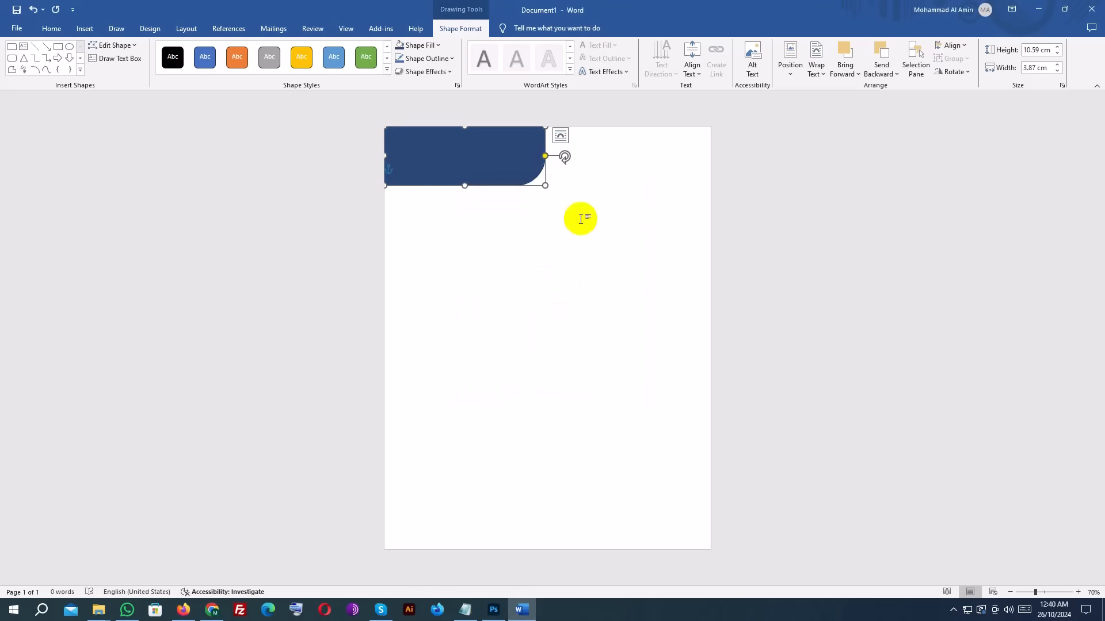
Switch between Word and Photoshop to examine the reference cover's corner banner and the shape of its bottom waves.
left_click(494, 609)
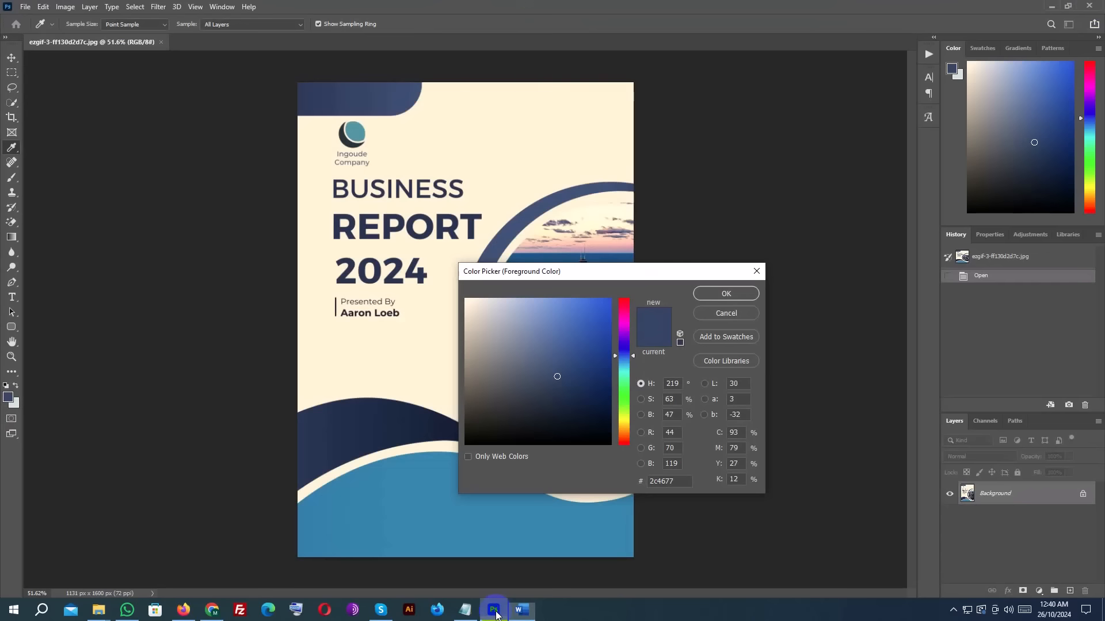
left_click(429, 80)
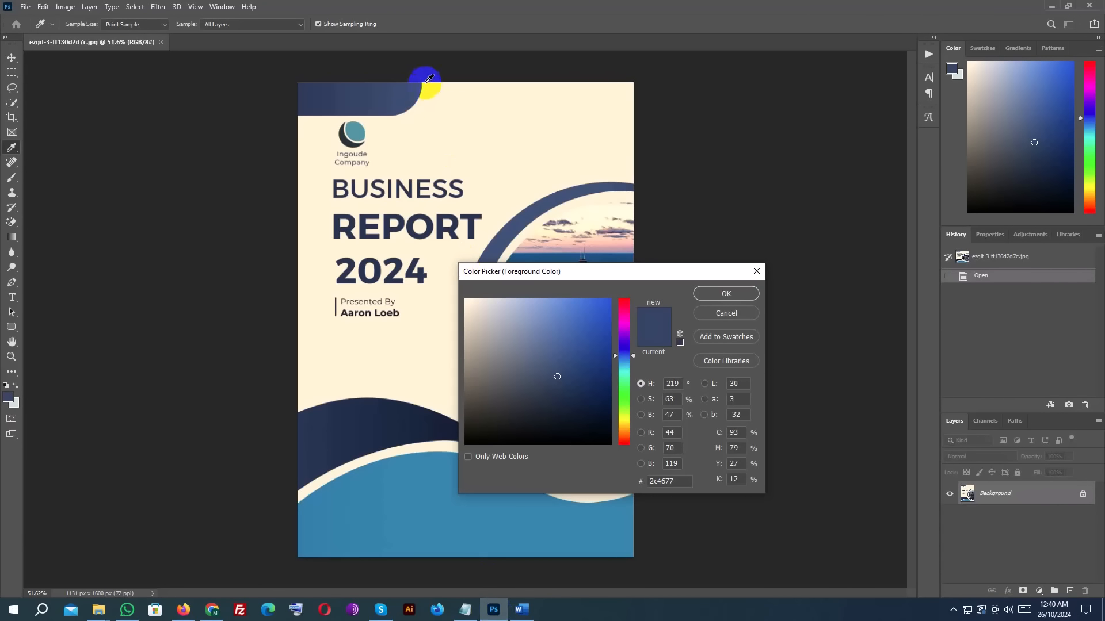
mouse_move(522, 619)
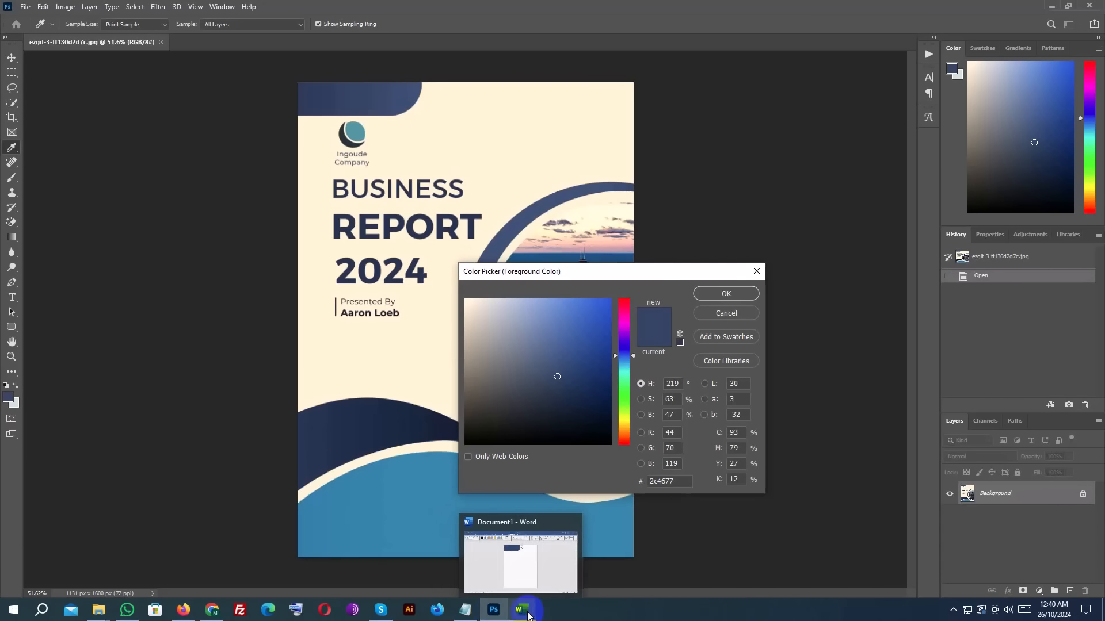
left_click(522, 610)
key("alt+Tab")
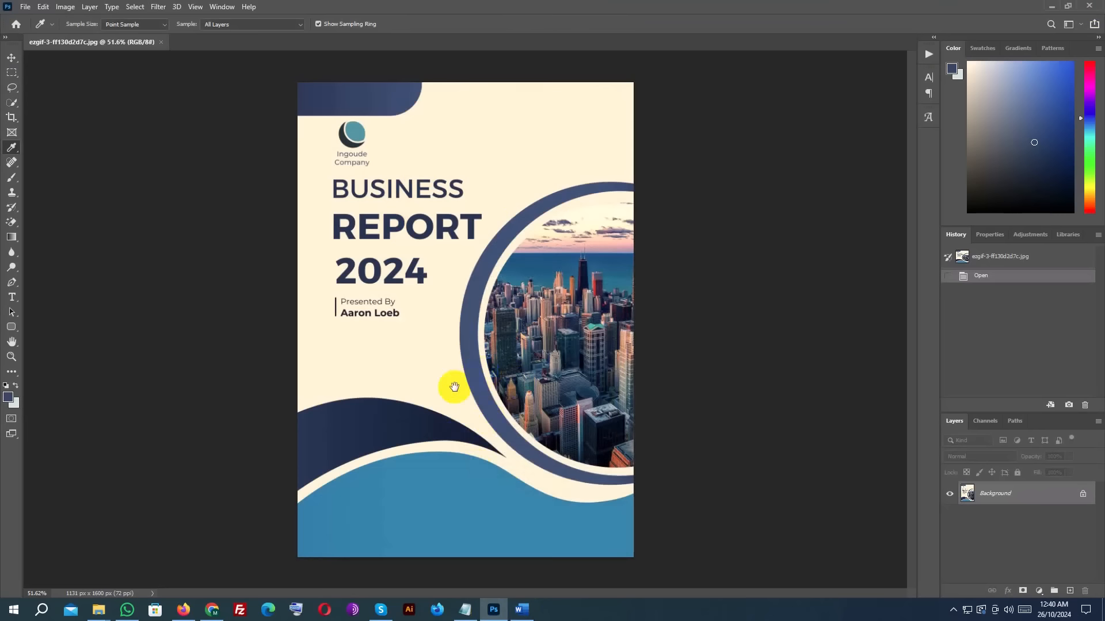
scroll(443, 389, "up", 3)
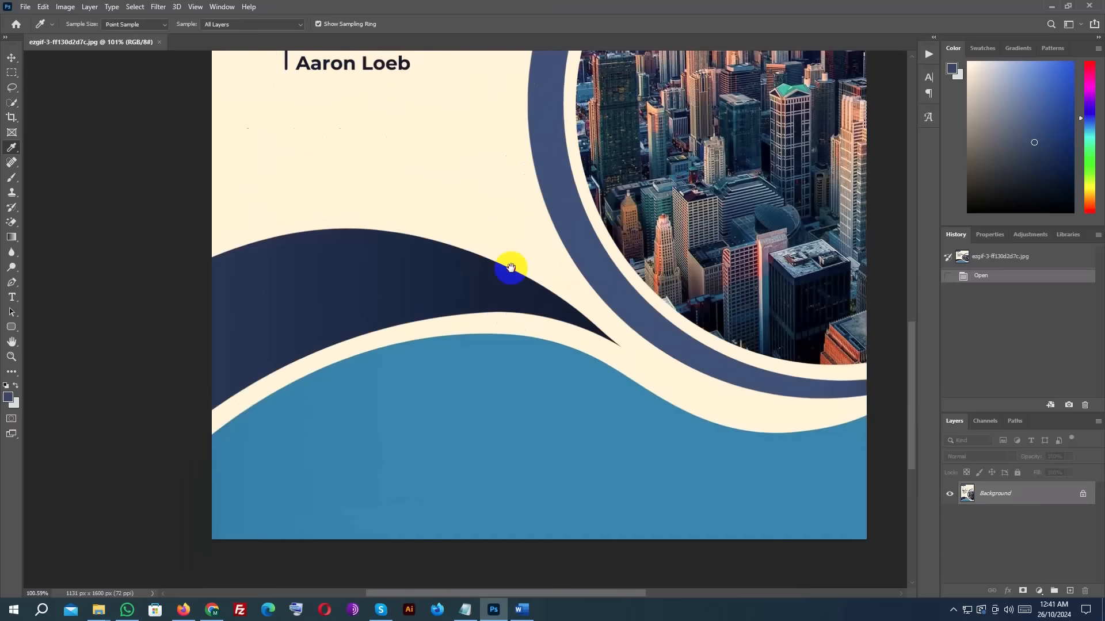
left_click_drag(510, 266, 449, 190)
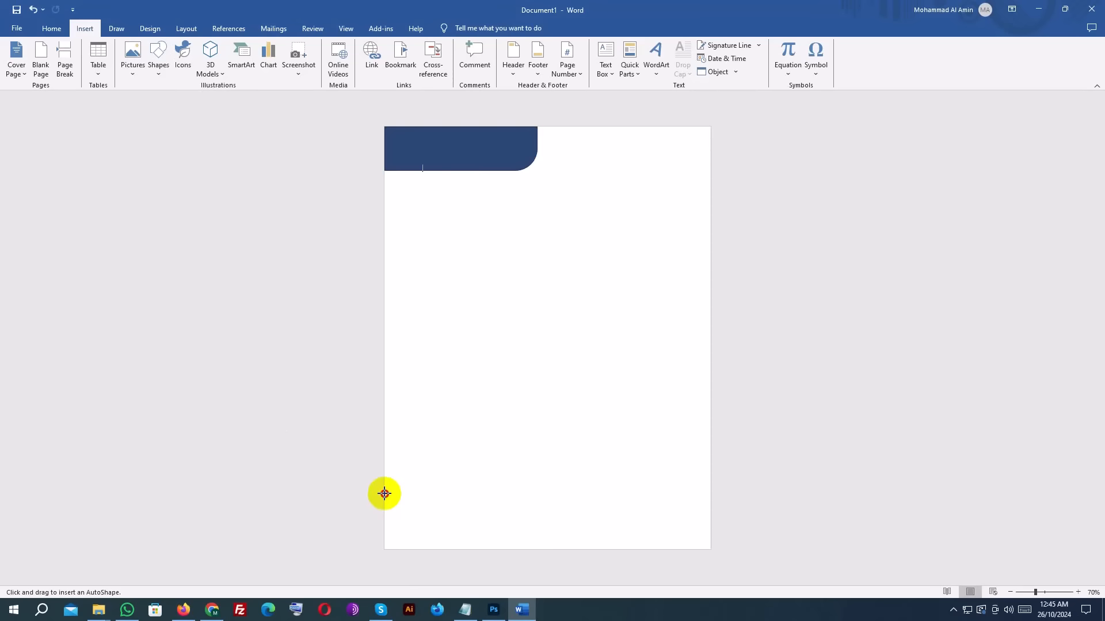
Draw a wave shape about 21.43 cm wide and 8.38 cm high at the page's lower edge and move it up onto the page.
left_click_drag(384, 493, 706, 616)
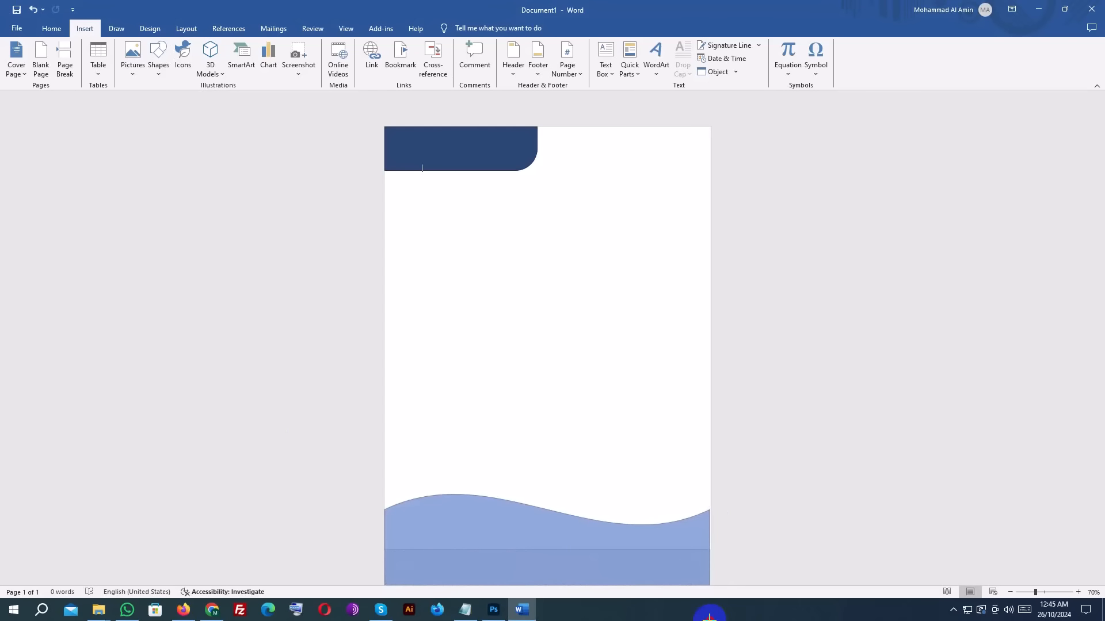
left_click_drag(708, 615, 709, 616)
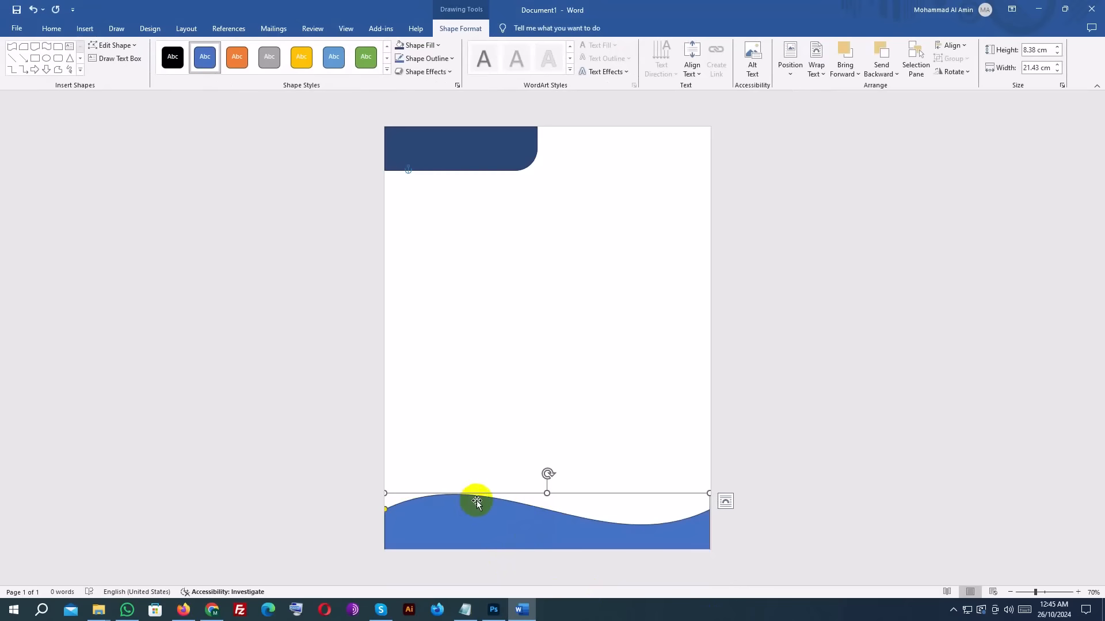
left_click_drag(481, 502, 502, 386)
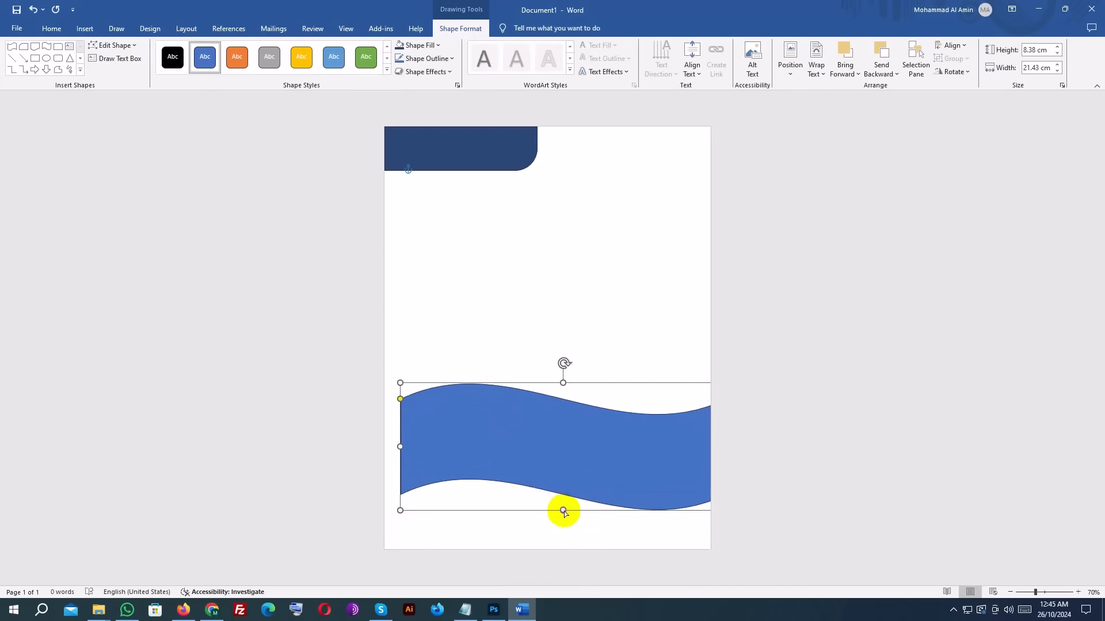
Deepen the wave's curve and align the shape with the page's side edges near the bottom.
left_click_drag(563, 510, 556, 513)
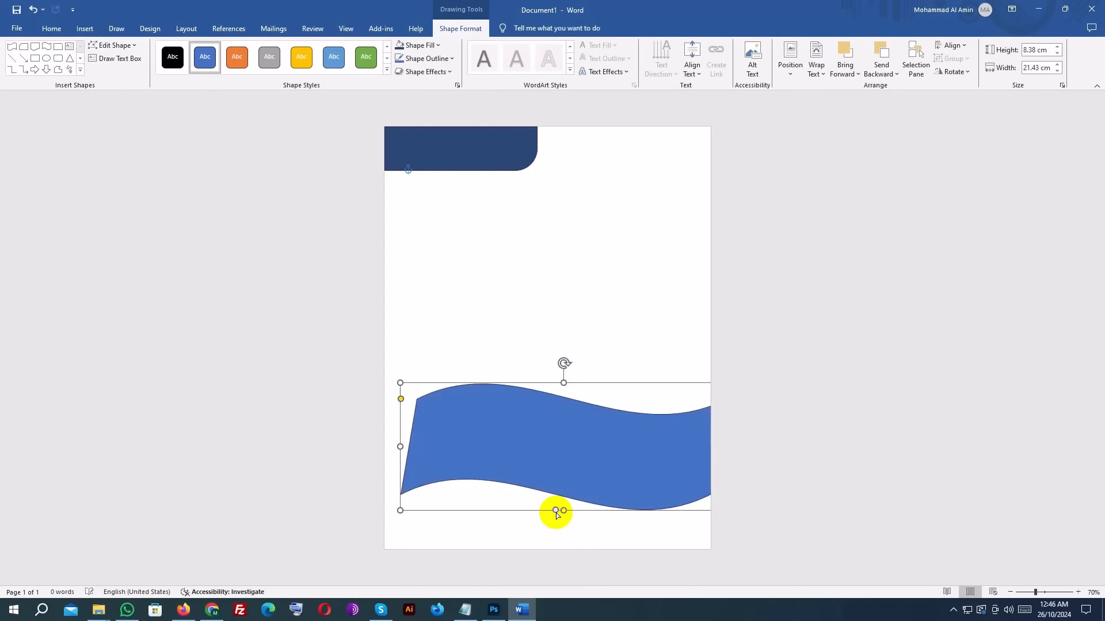
key("ctrl+z")
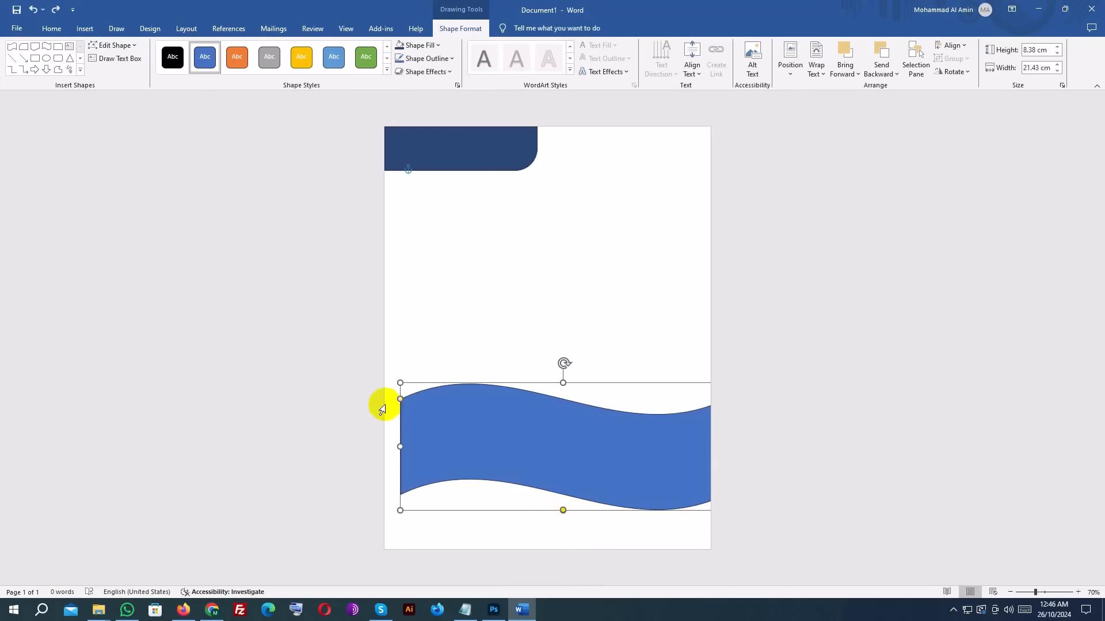
left_click_drag(401, 399, 398, 441)
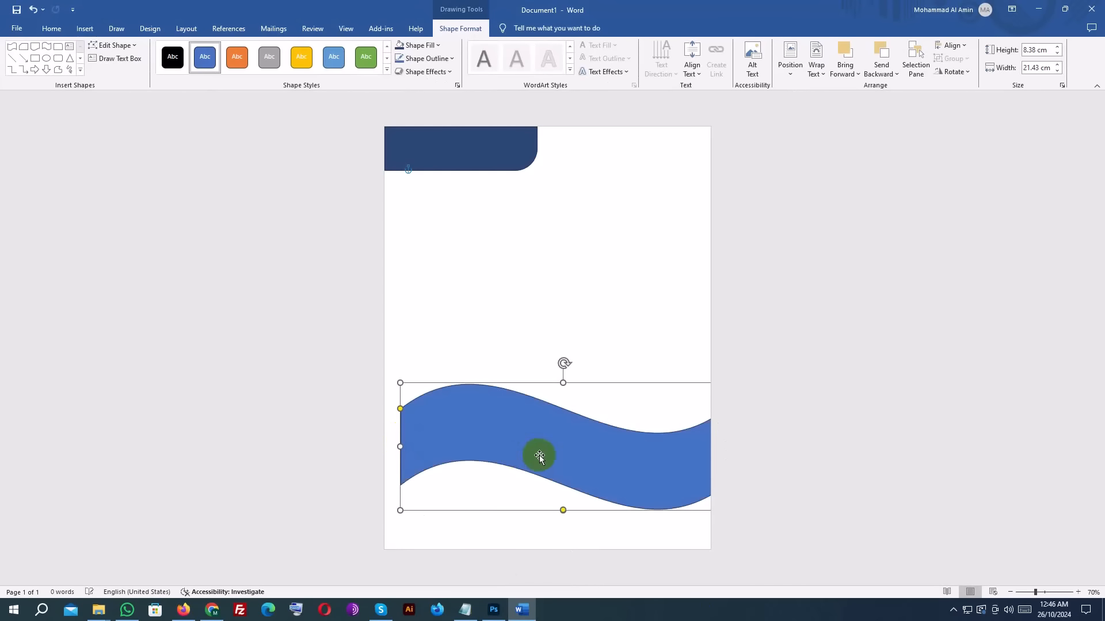
left_click_drag(537, 456, 527, 482)
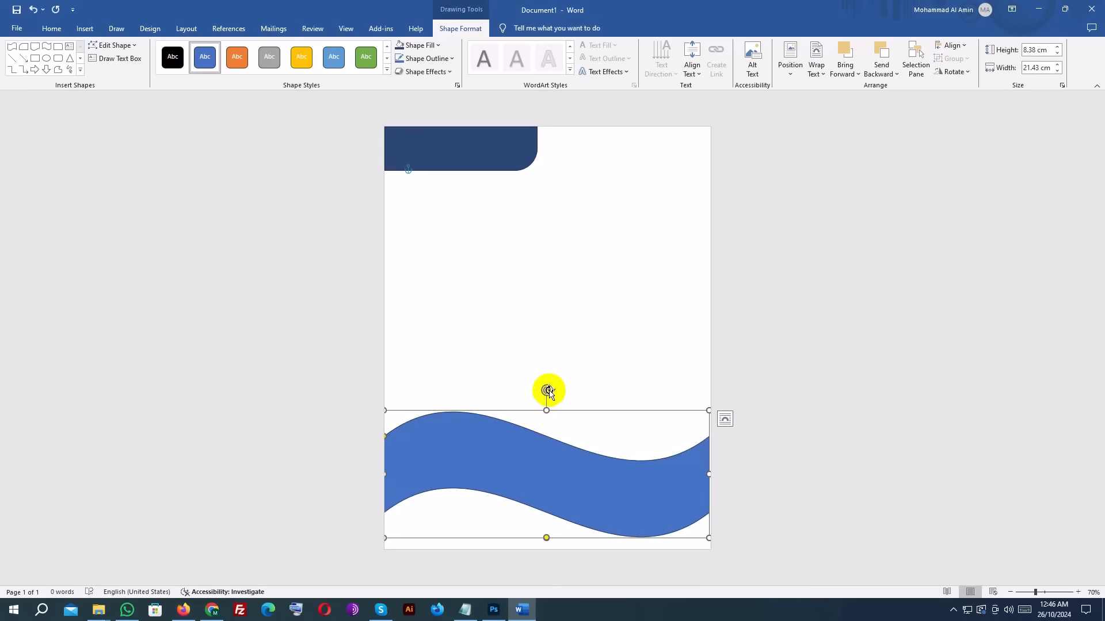
Rotate the wave 180 degrees and enlarge it to about 10.31 cm high and 27 cm wide.
left_click_drag(548, 391, 542, 579)
left_click_drag(528, 456, 474, 493)
left_click_drag(407, 451, 322, 422)
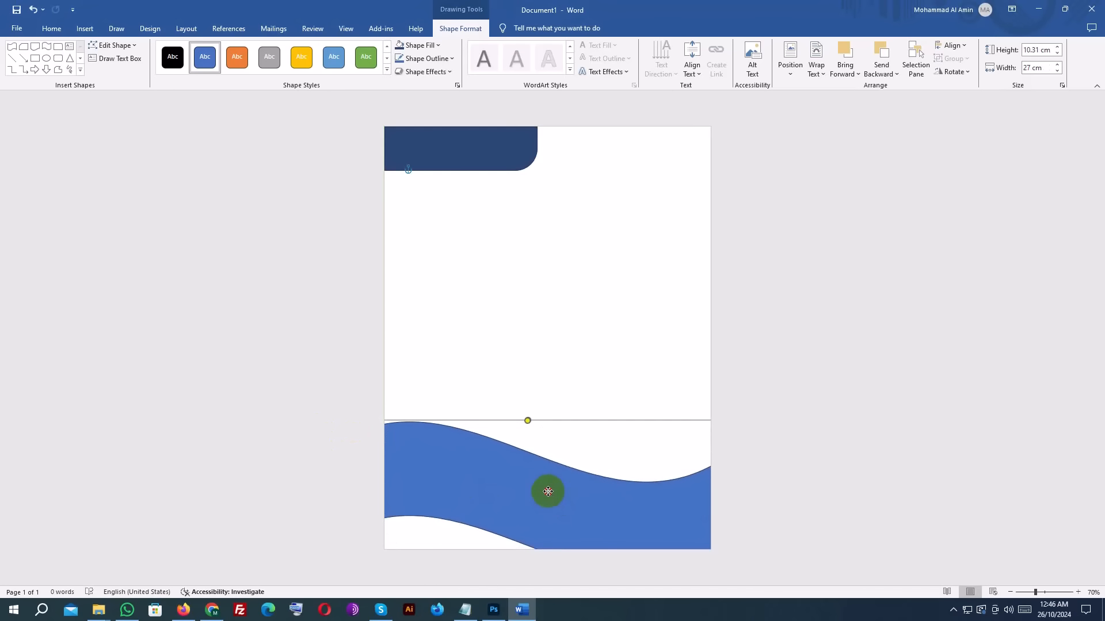
Stretch the wave to about 12.05 cm high, soften its curve, and position it so it covers the page's bottom edge.
left_click_drag(548, 491, 593, 432)
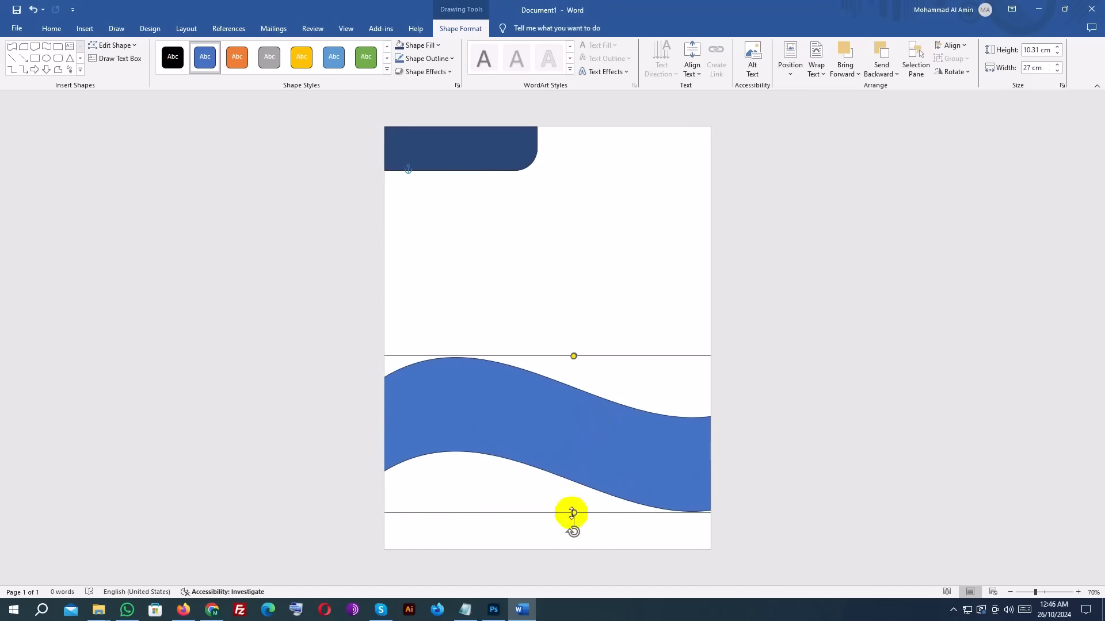
left_click_drag(574, 512, 574, 539)
left_click_drag(516, 457, 392, 449)
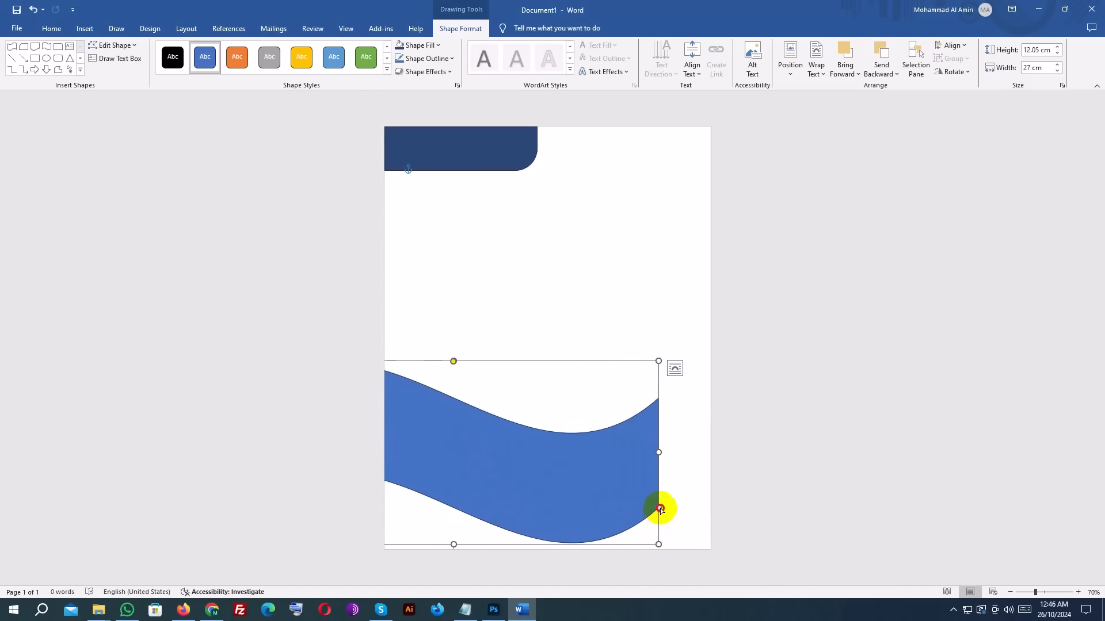
left_click_drag(660, 509, 654, 520)
left_click_drag(451, 451, 581, 530)
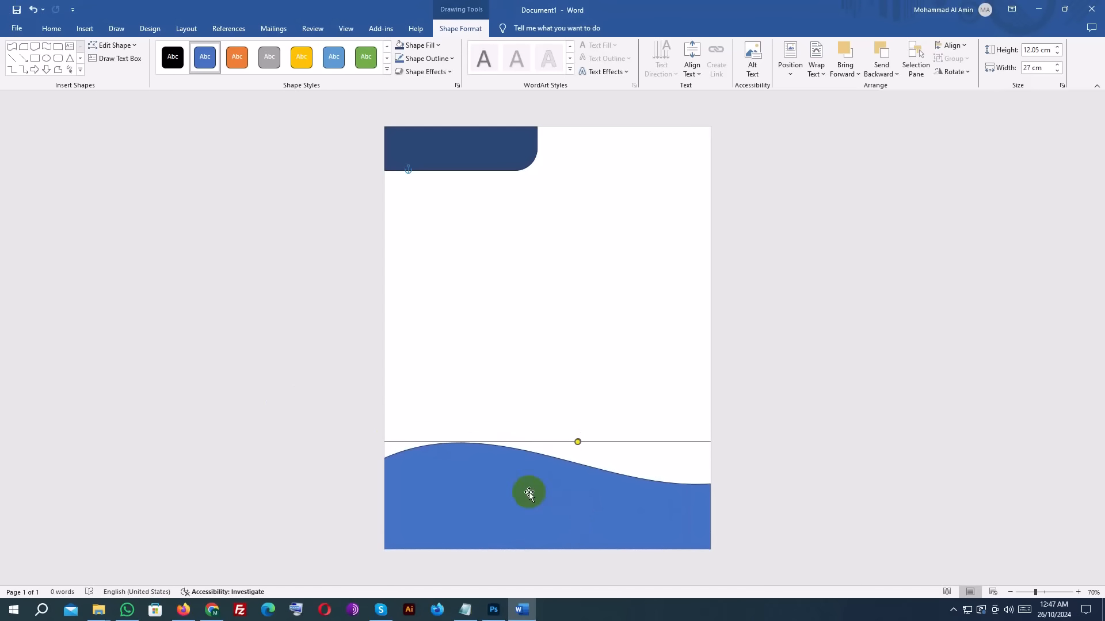
Remove the wave's outline, then switch to Photoshop and sample the light blue of the reference cover's bottom wave.
left_click(423, 58)
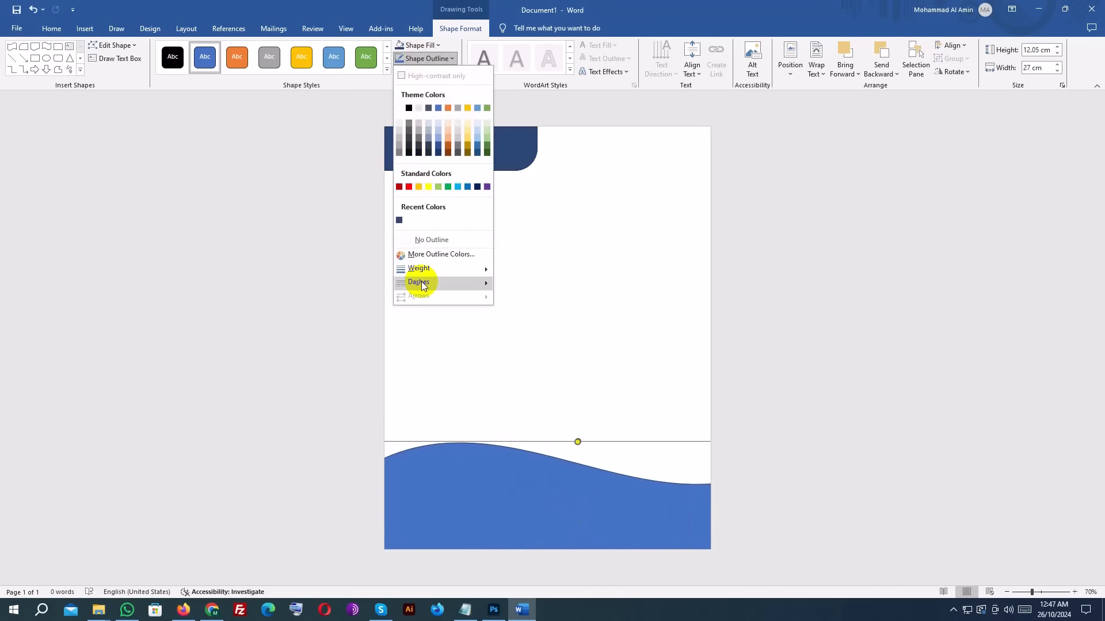
left_click(425, 239)
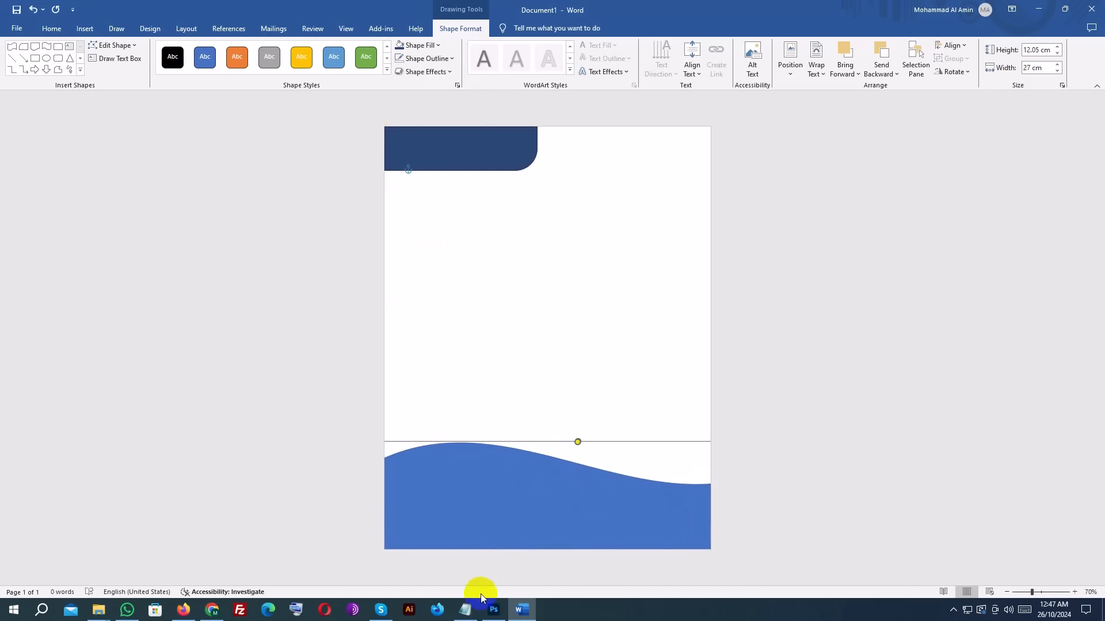
left_click(492, 609)
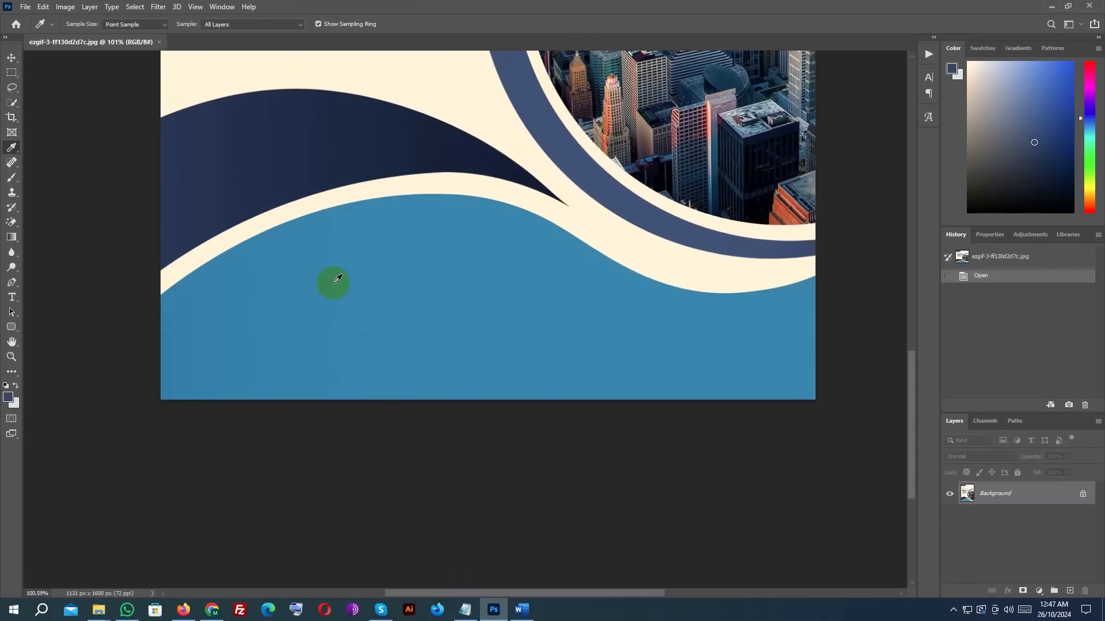
left_click(334, 282)
left_click(9, 398)
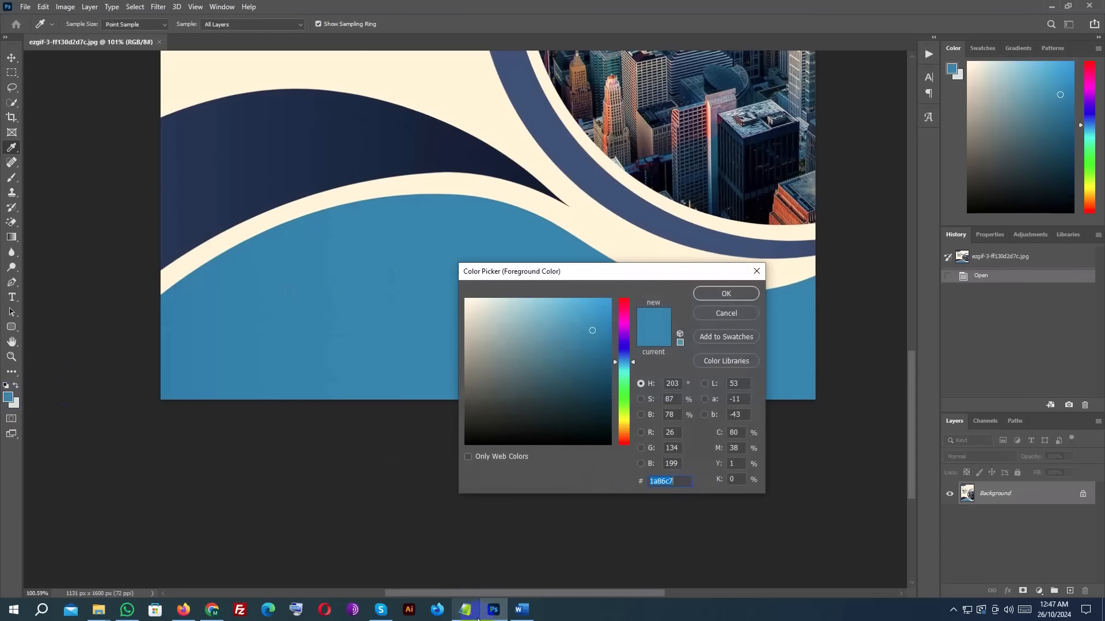
Return to Word and fill the wave shape with the sampled light blue 1a86c7.
left_click(522, 610)
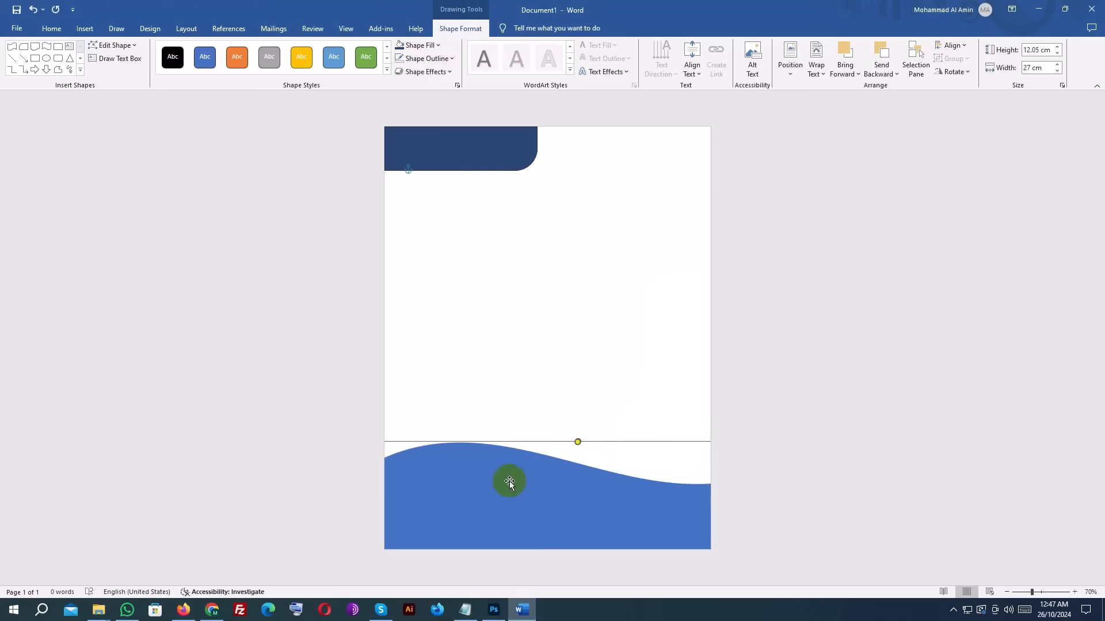
left_click(415, 45)
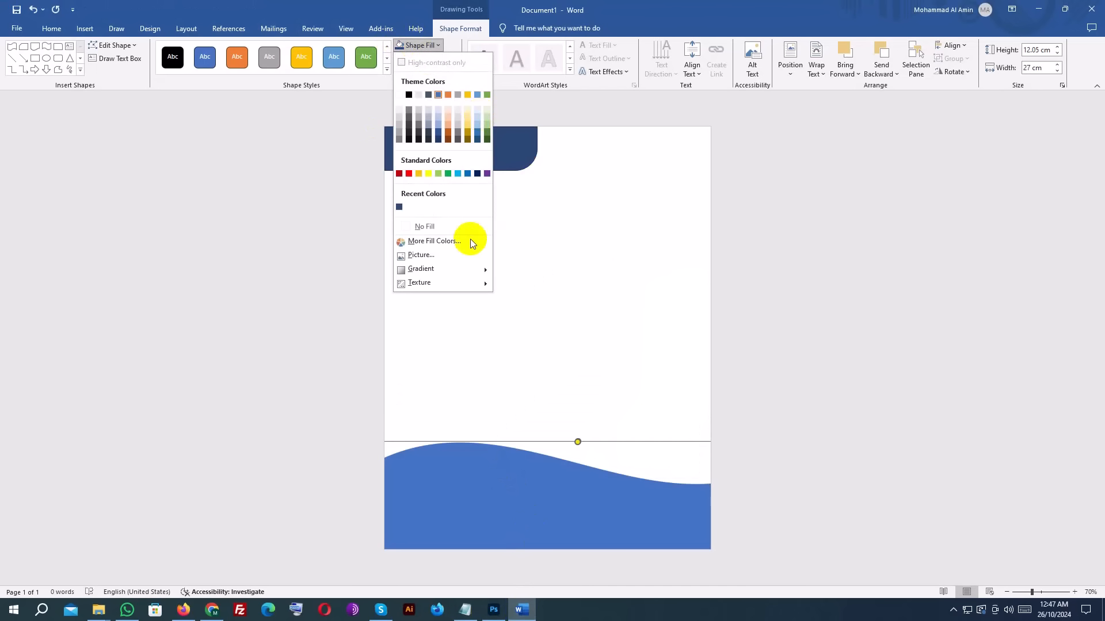
left_click(427, 247)
left_click(528, 365)
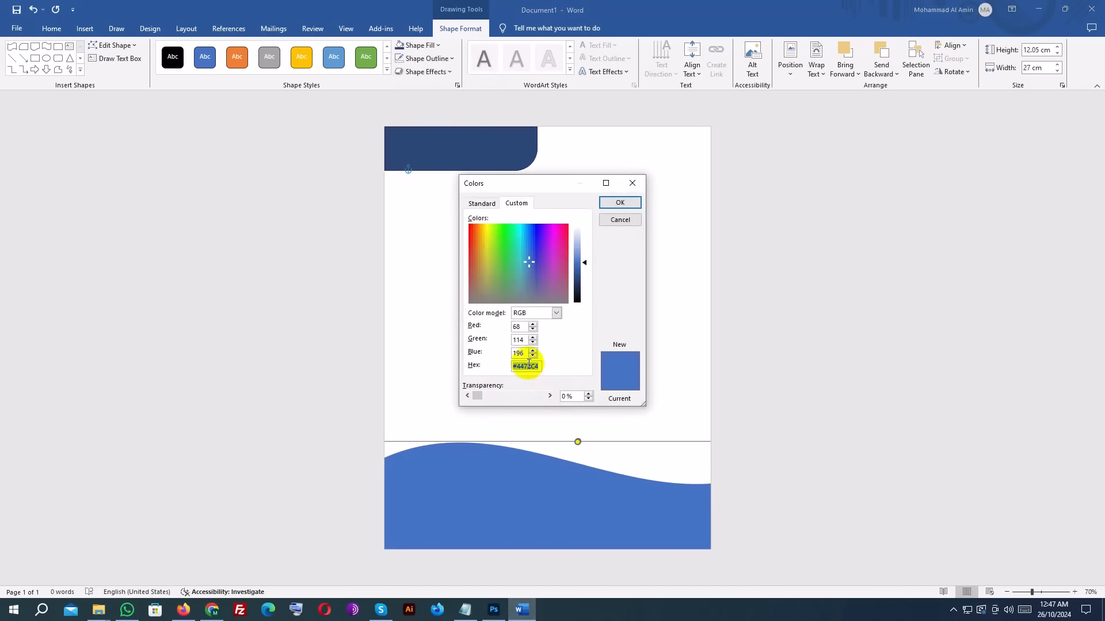
key("ctrl+v")
left_click(618, 203)
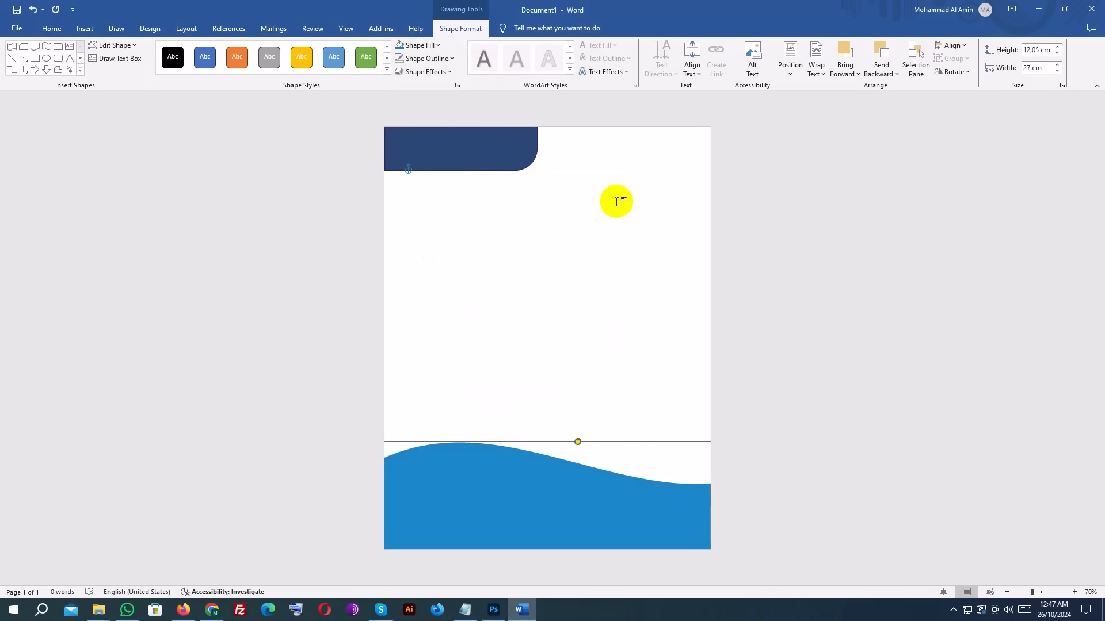
Switch to Photoshop, sample the dark navy 1c2d58 from the reference cover's dark wave, and return to Word.
left_click(793, 429)
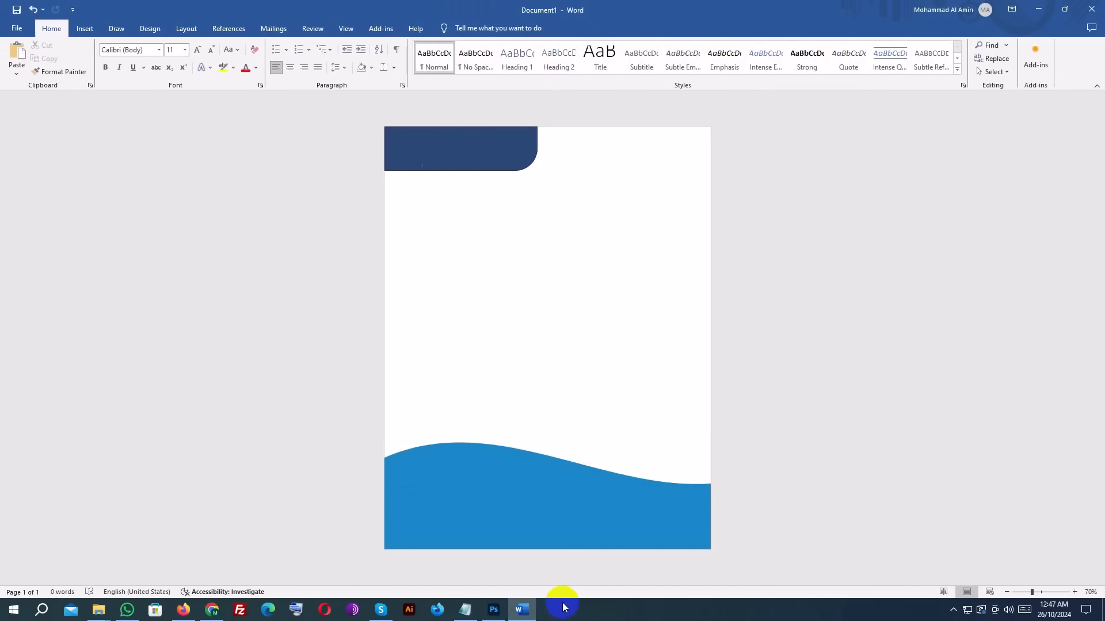
left_click(493, 610)
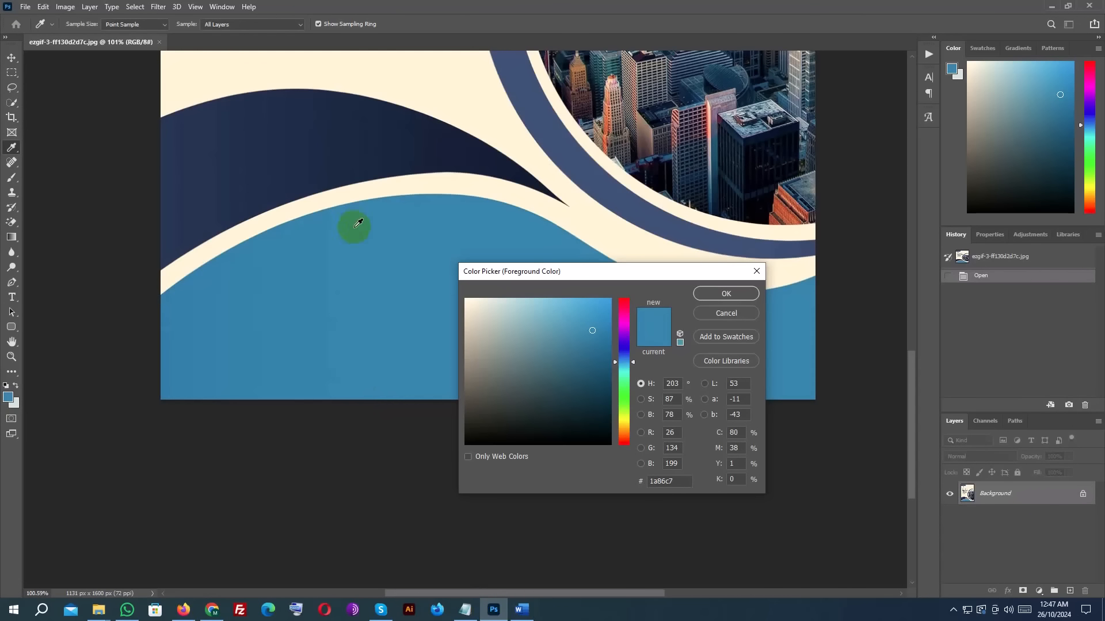
scroll(357, 223, "down", 3)
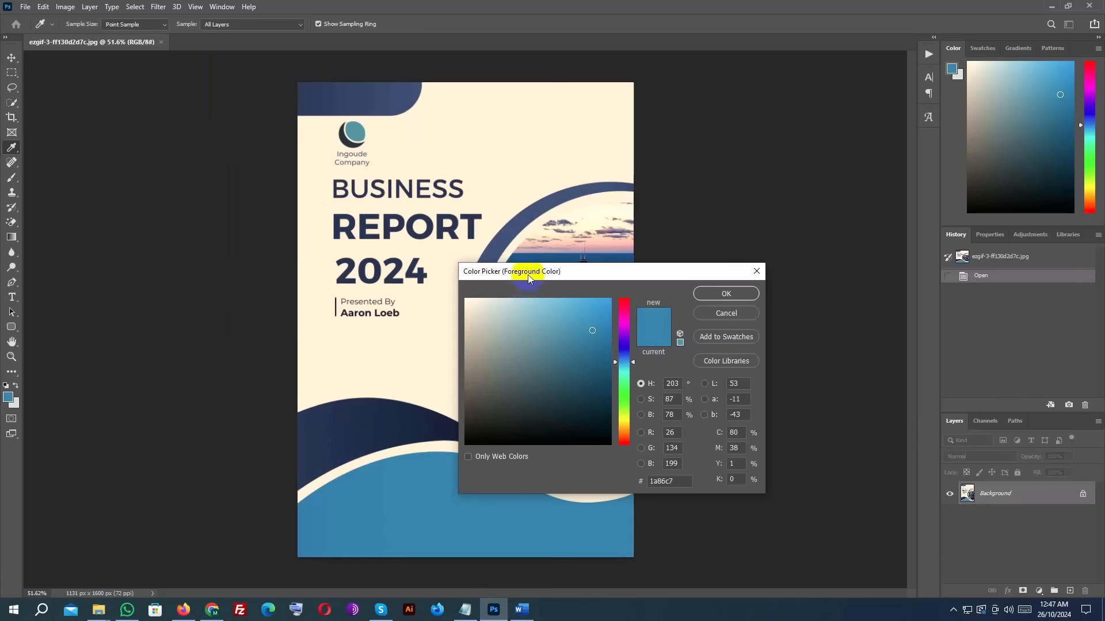
left_click_drag(527, 275, 598, 272)
left_click(328, 476)
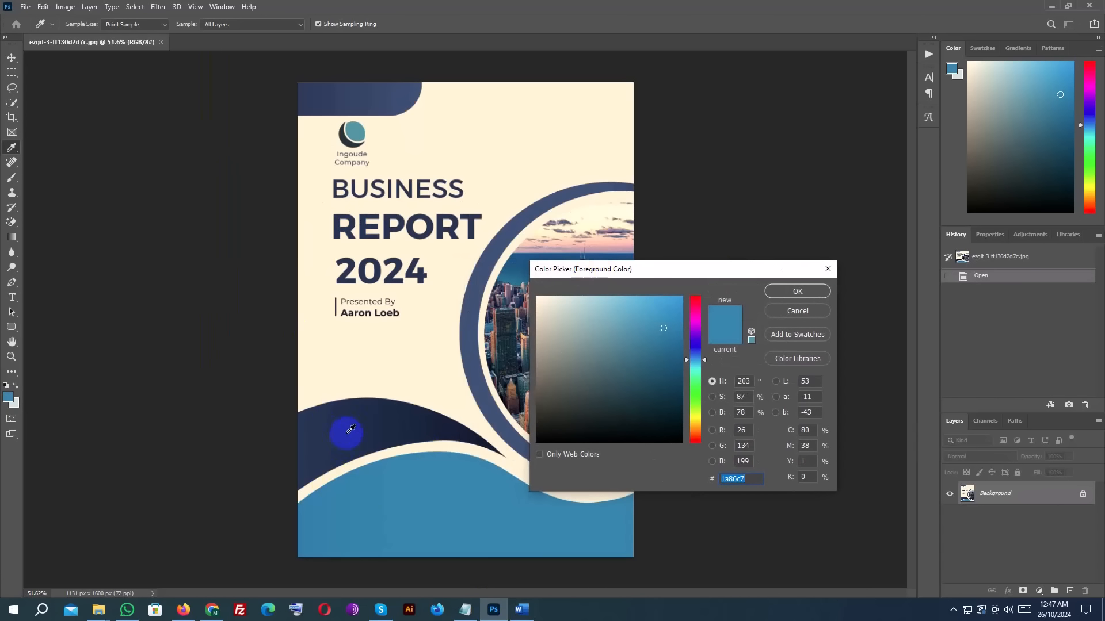
left_click(357, 418)
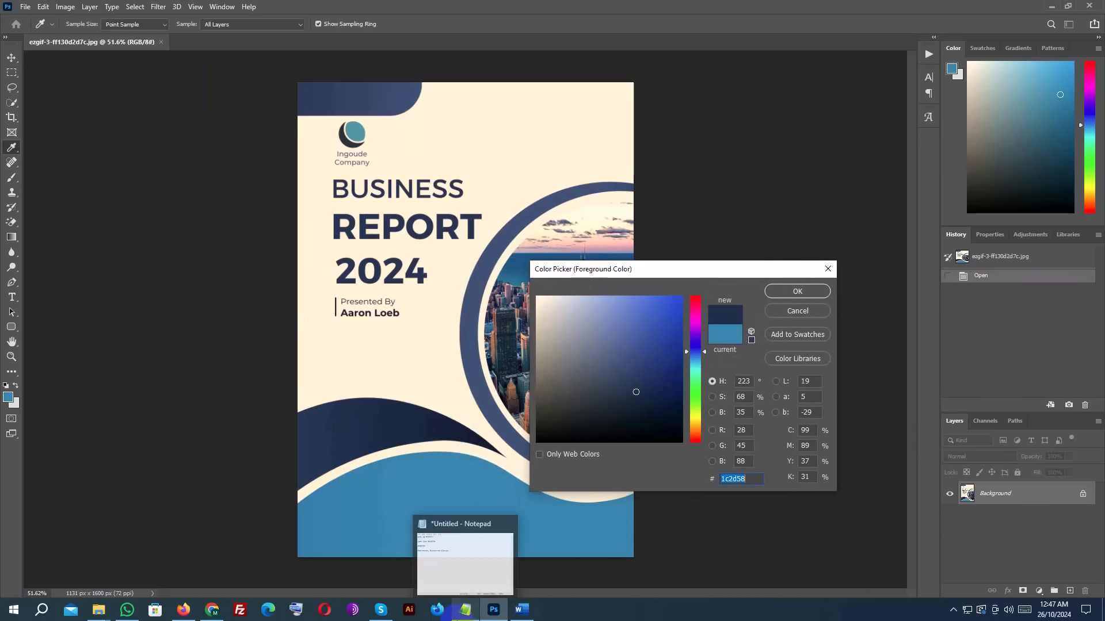
left_click(520, 611)
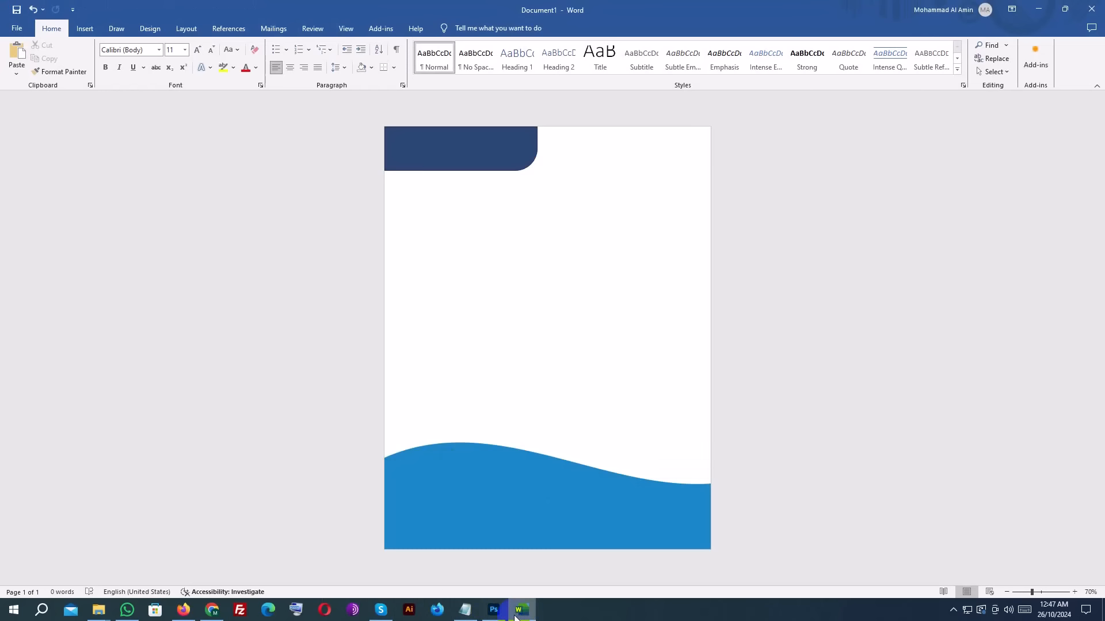
Draw a Moon shape about 12.09 cm high and 8.38 cm wide over the blue wave near the page's left edge.
mouse_move(498, 616)
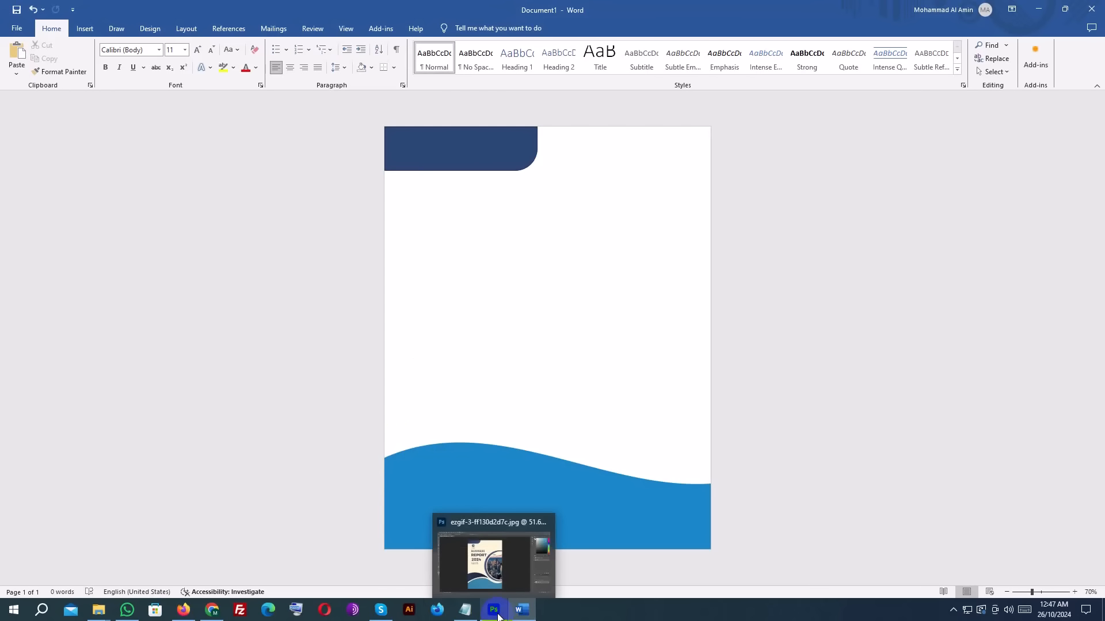
left_click(85, 29)
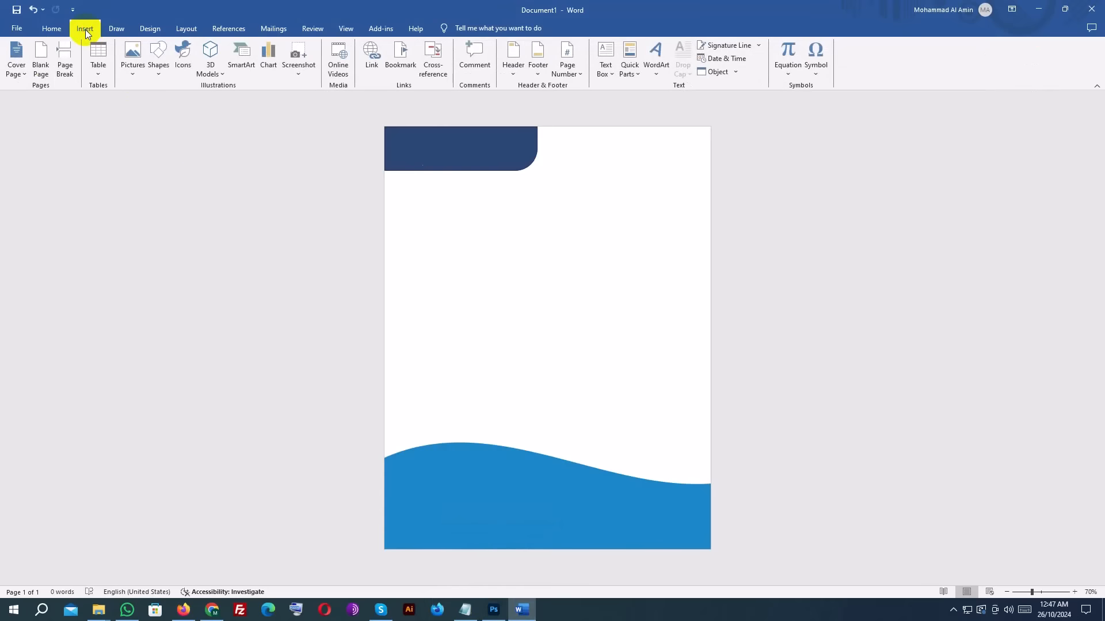
left_click(160, 51)
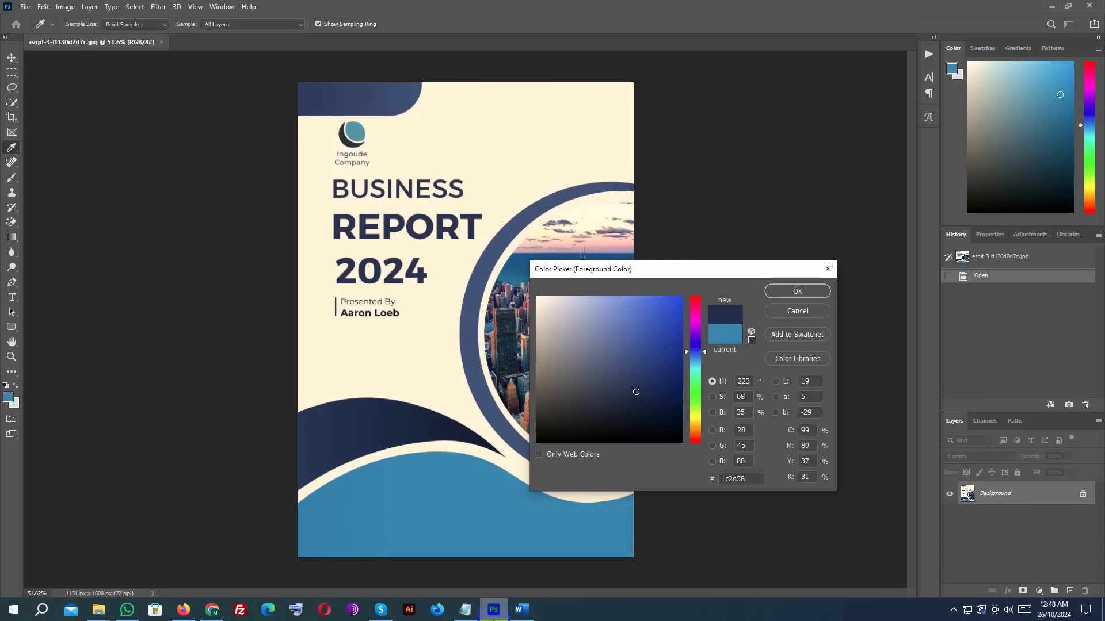
left_click(521, 610)
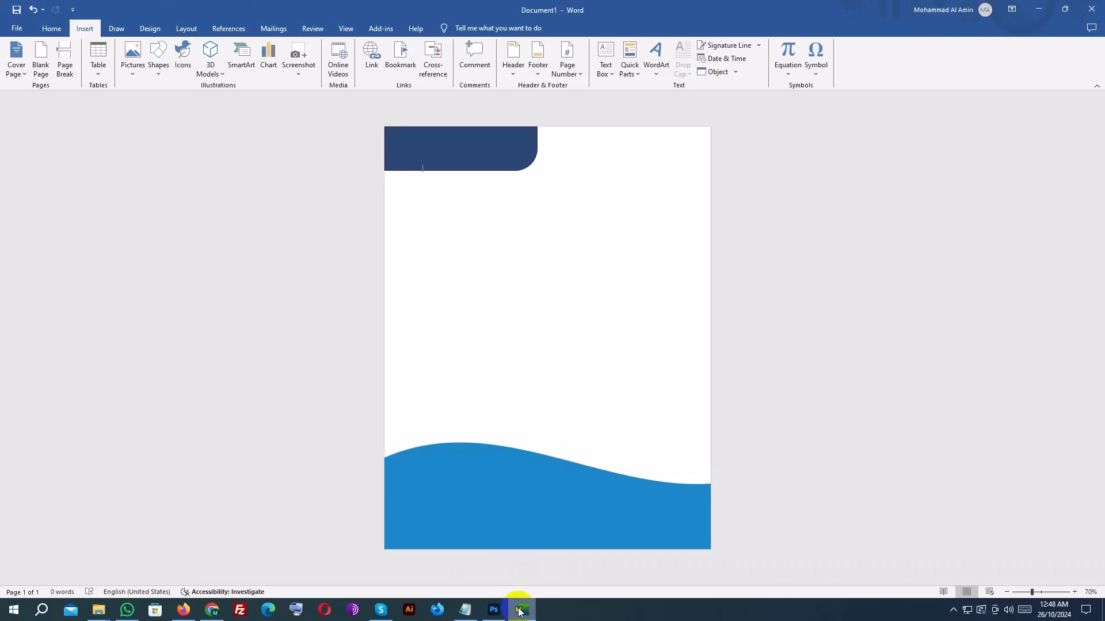
left_click(157, 54)
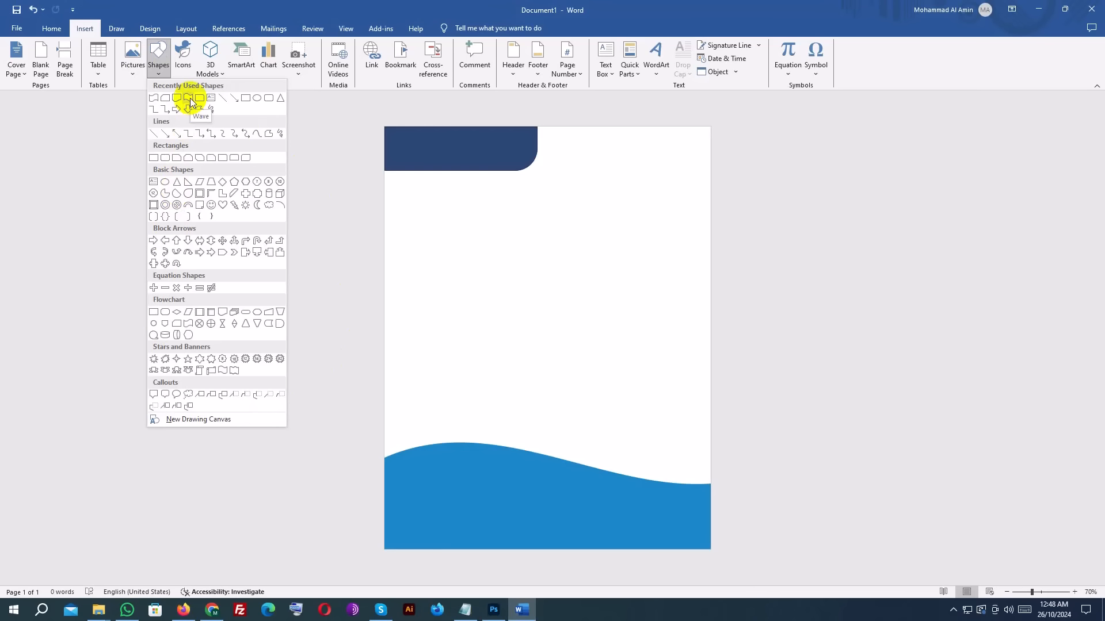
left_click(257, 212)
left_click_drag(396, 338, 523, 521)
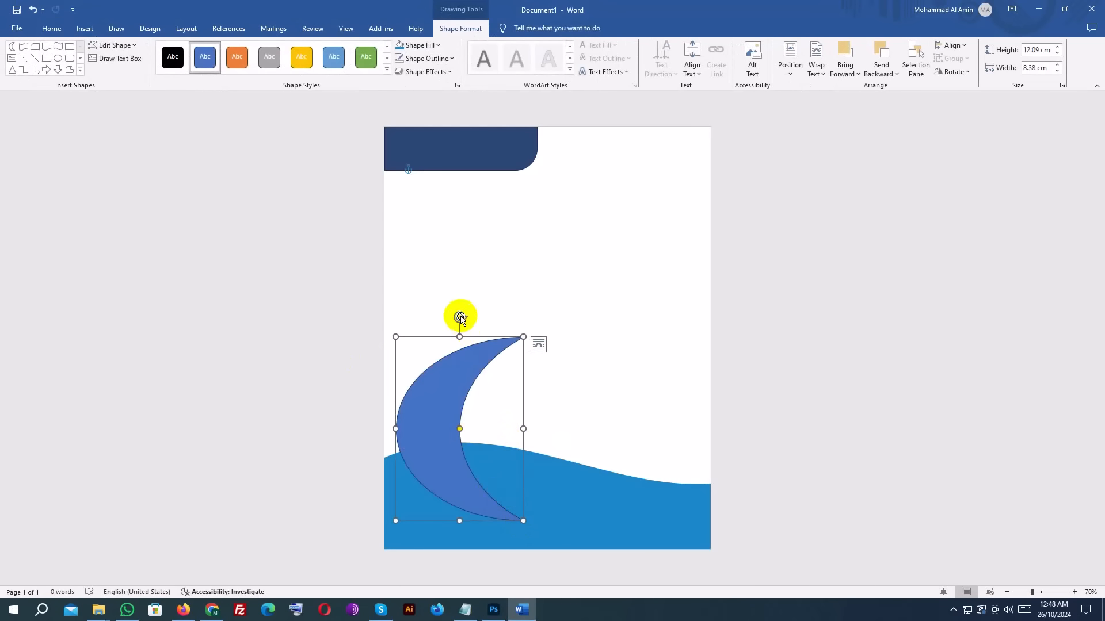
Rotate the crescent so it arches above the blue wave, shift it past the page's left edge, and lengthen it to about 17.12 cm.
left_click_drag(460, 317, 548, 415)
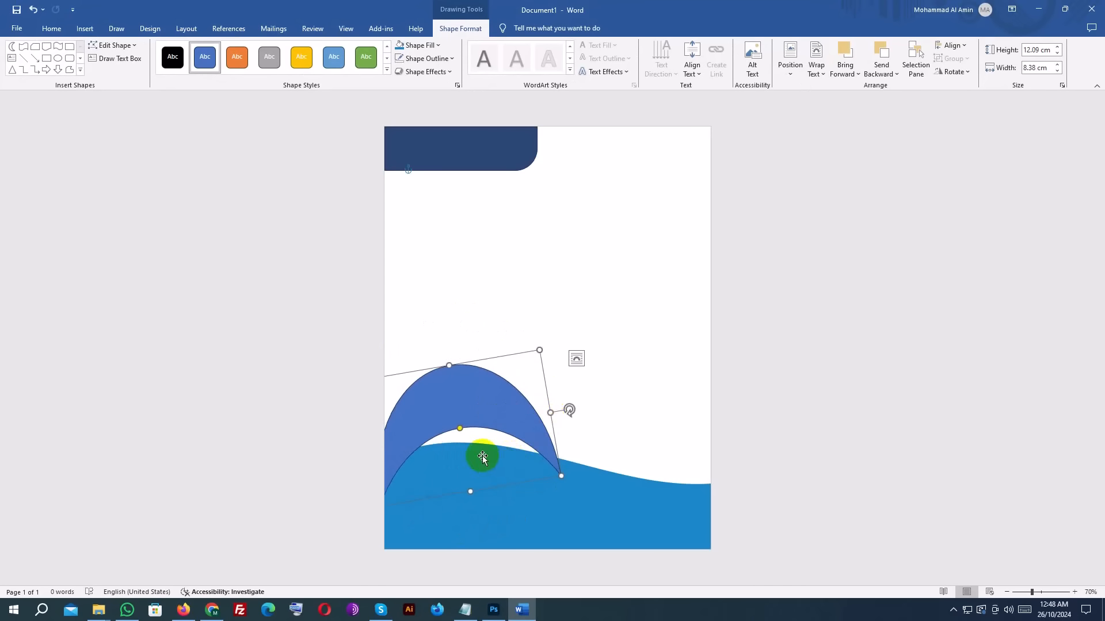
left_click(482, 436)
left_click_drag(439, 383, 408, 363)
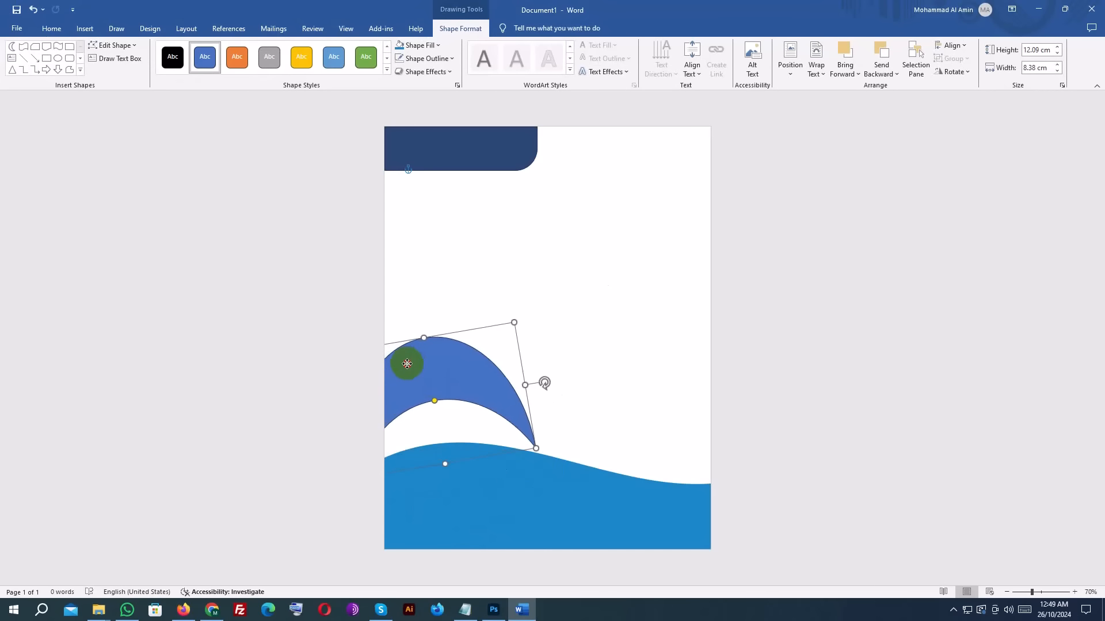
left_click_drag(527, 385, 600, 373)
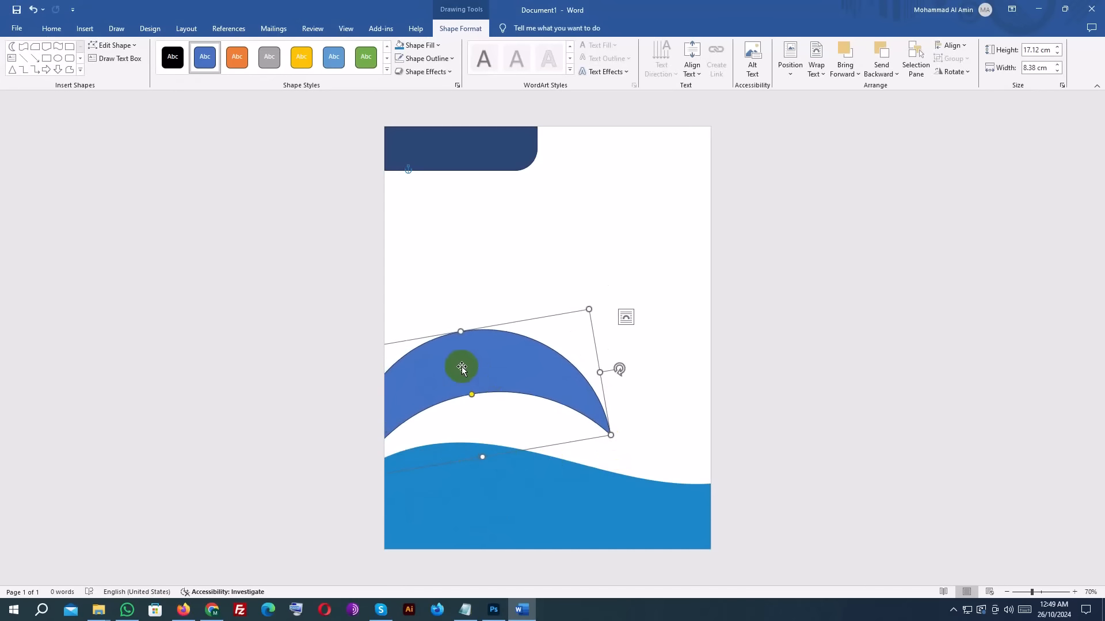
Thicken the crescent and shift it further left, then tilt it slightly clockwise and reduce its width to about 7.6 cm.
mouse_move(449, 390)
left_mouse_down()
mouse_move(415, 406)
mouse_move(445, 436)
mouse_move(452, 387)
left_mouse_up()
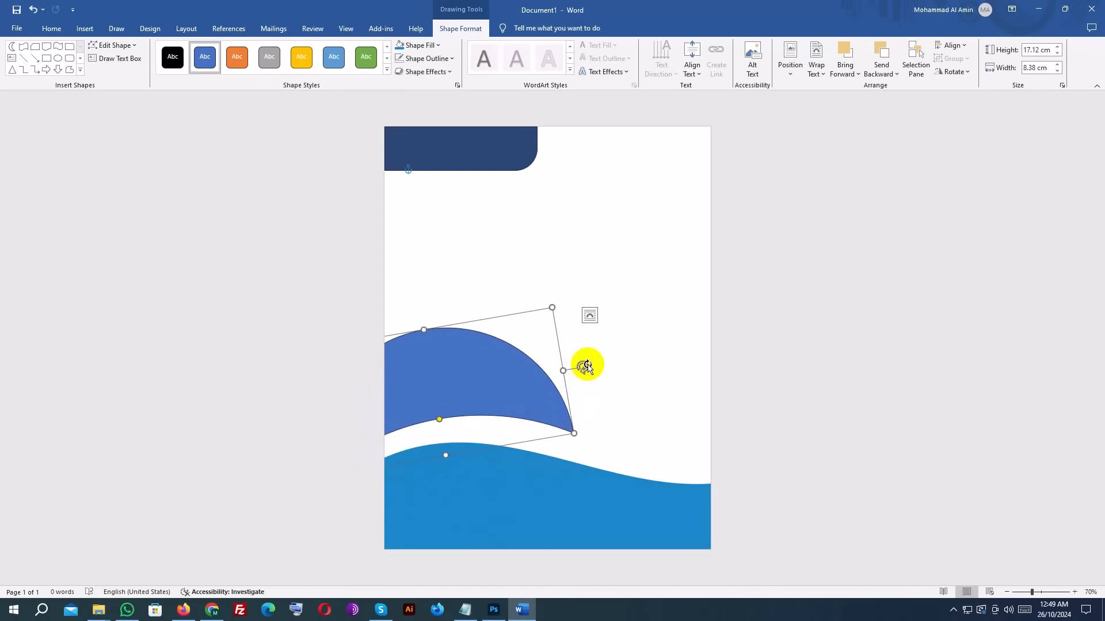
mouse_move(583, 365)
left_mouse_down()
mouse_move(594, 366)
mouse_move(590, 378)
left_mouse_up()
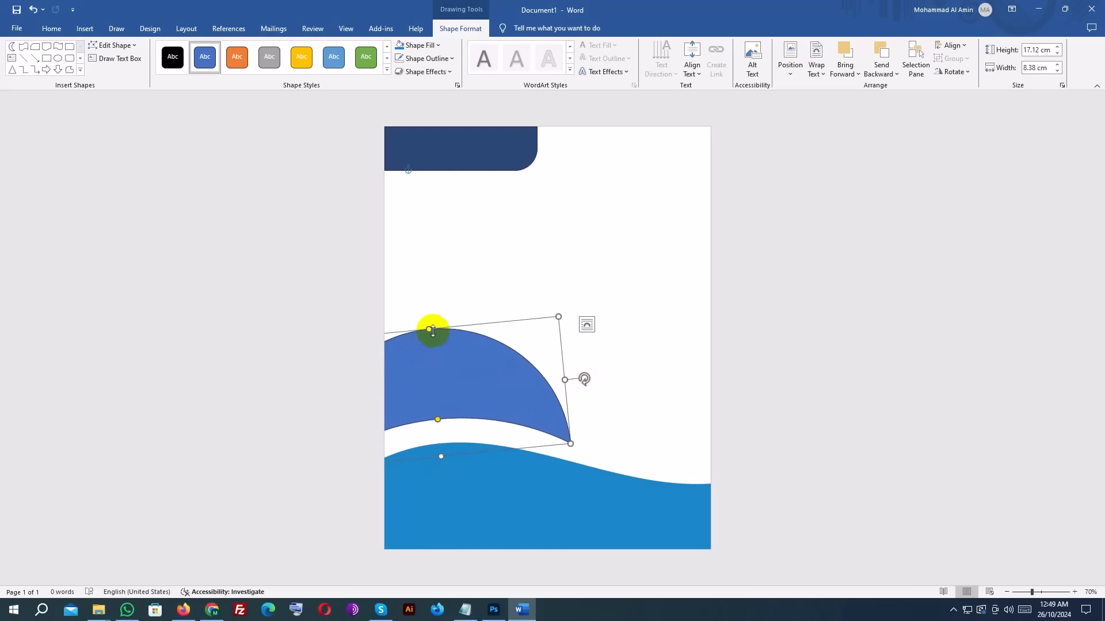
mouse_move(430, 329)
left_mouse_down()
mouse_move(436, 361)
mouse_move(431, 341)
left_mouse_up()
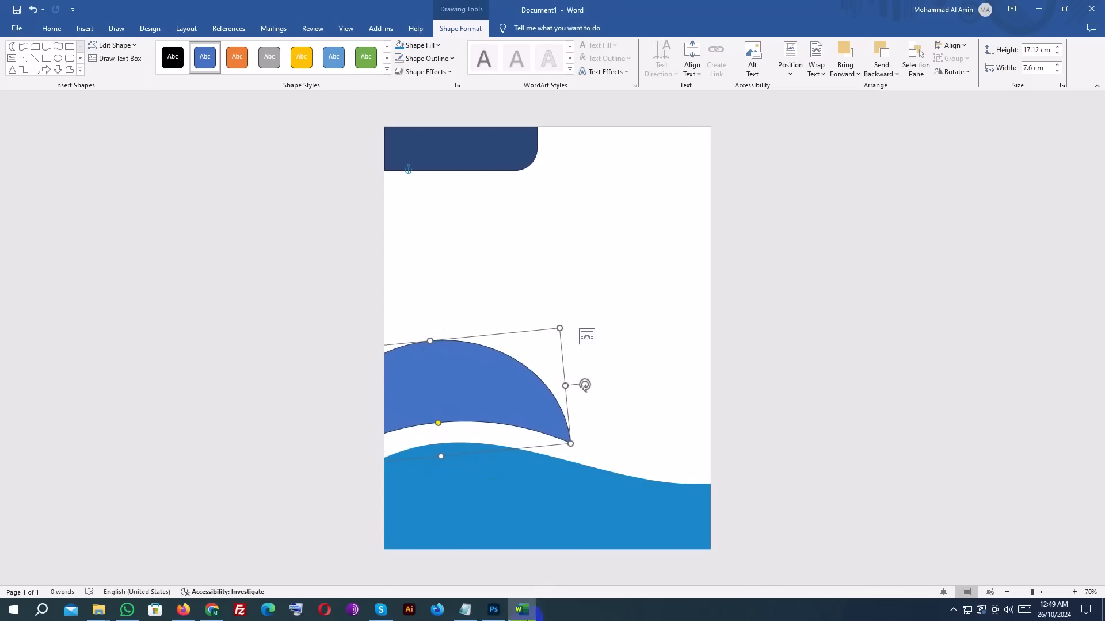
Check the reference in Photoshop, then back in Word thin the crescent and adjust its position and tilt to follow the blue wave.
left_click(496, 614)
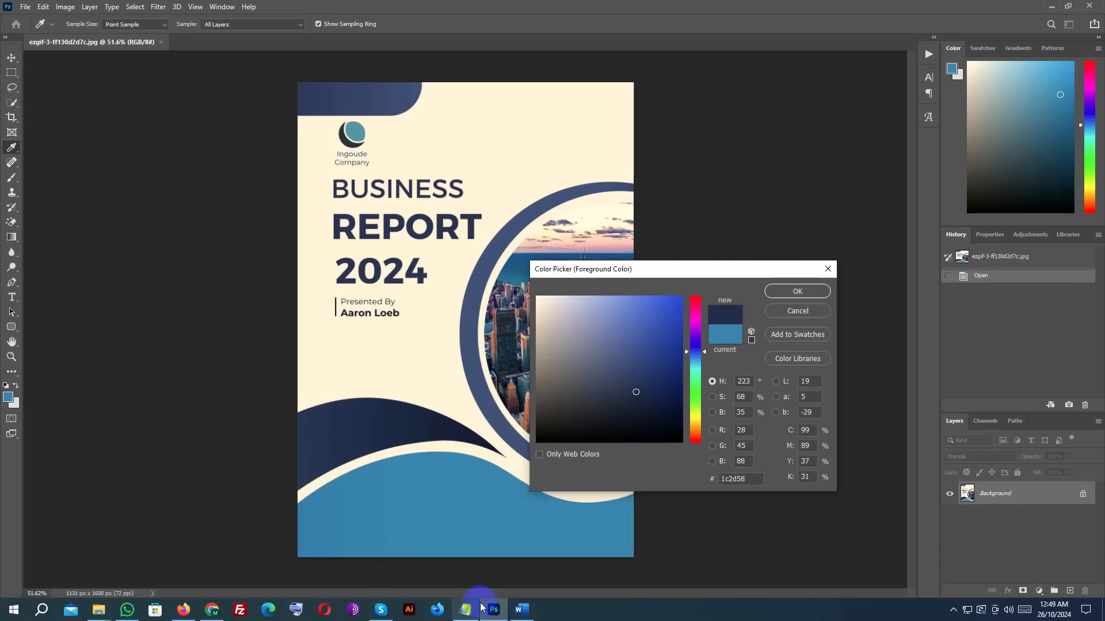
left_click(526, 611)
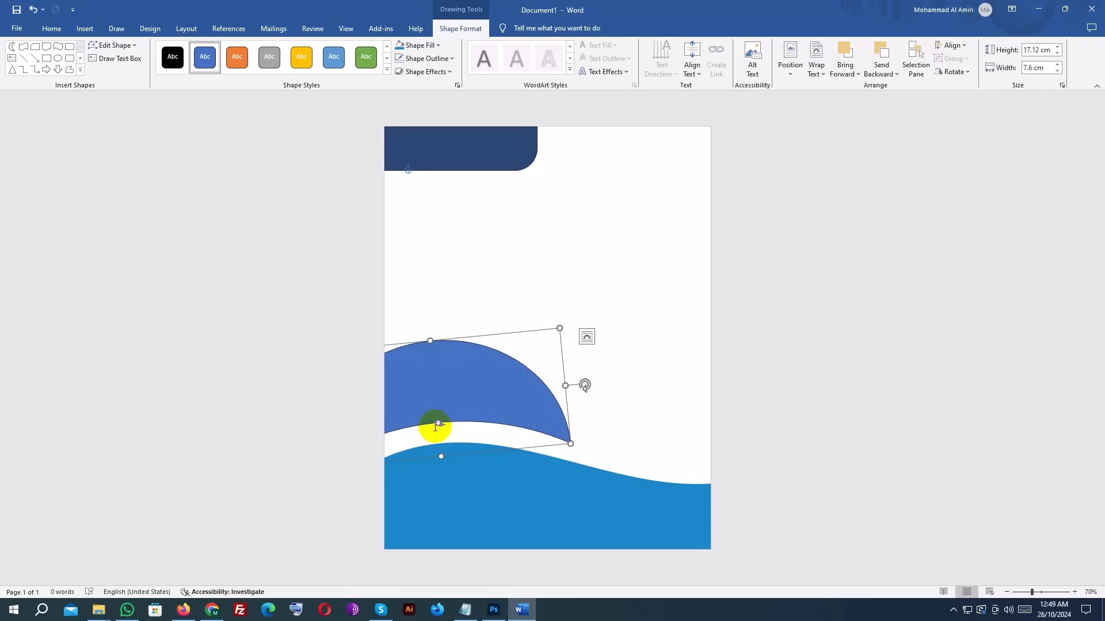
left_click_drag(438, 424, 417, 395)
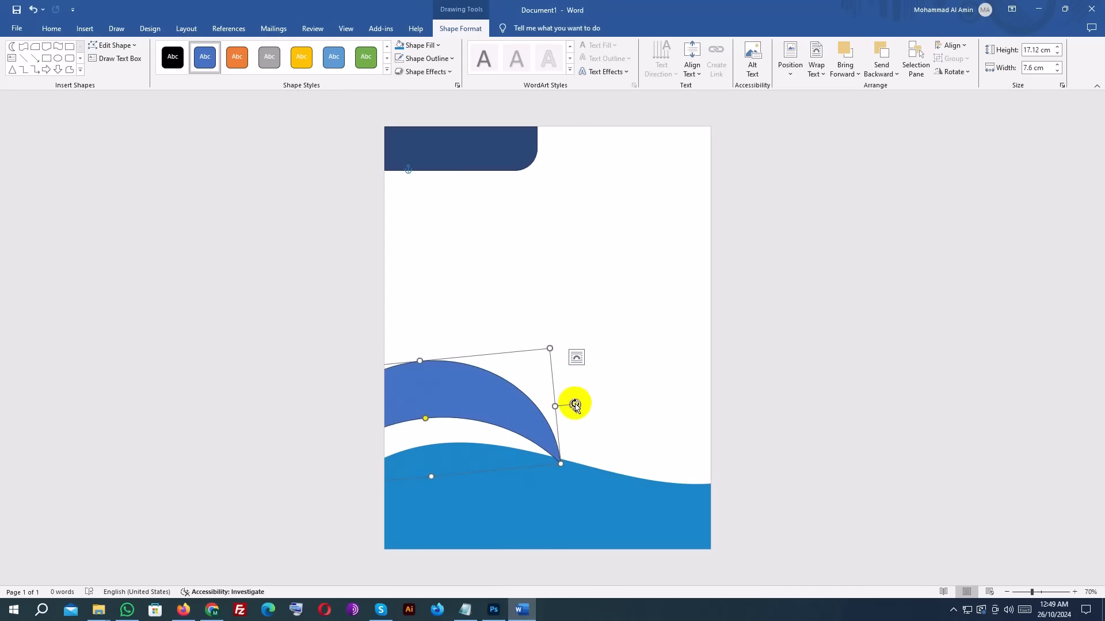
mouse_move(575, 404)
left_mouse_down()
mouse_move(585, 381)
mouse_move(573, 386)
left_mouse_up()
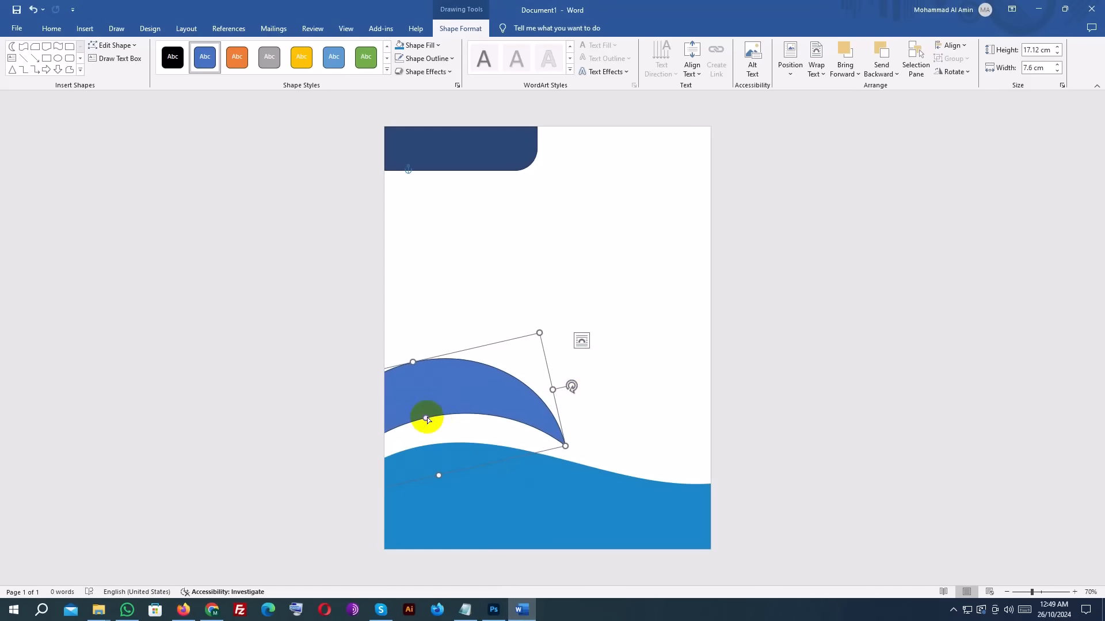
left_click_drag(426, 419, 424, 424)
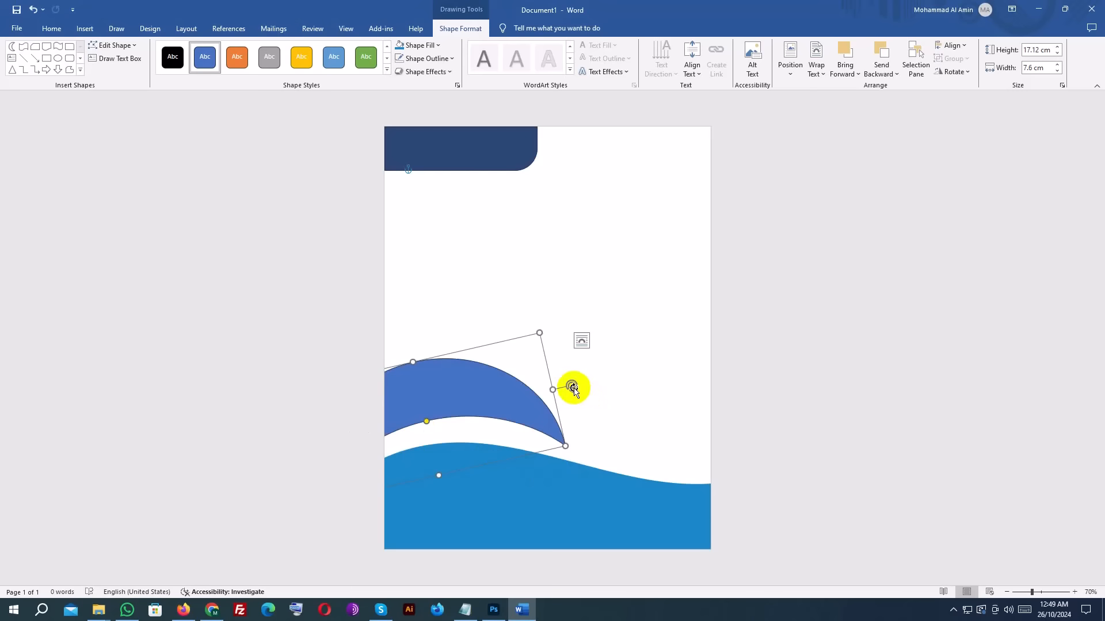
left_click_drag(574, 388, 578, 386)
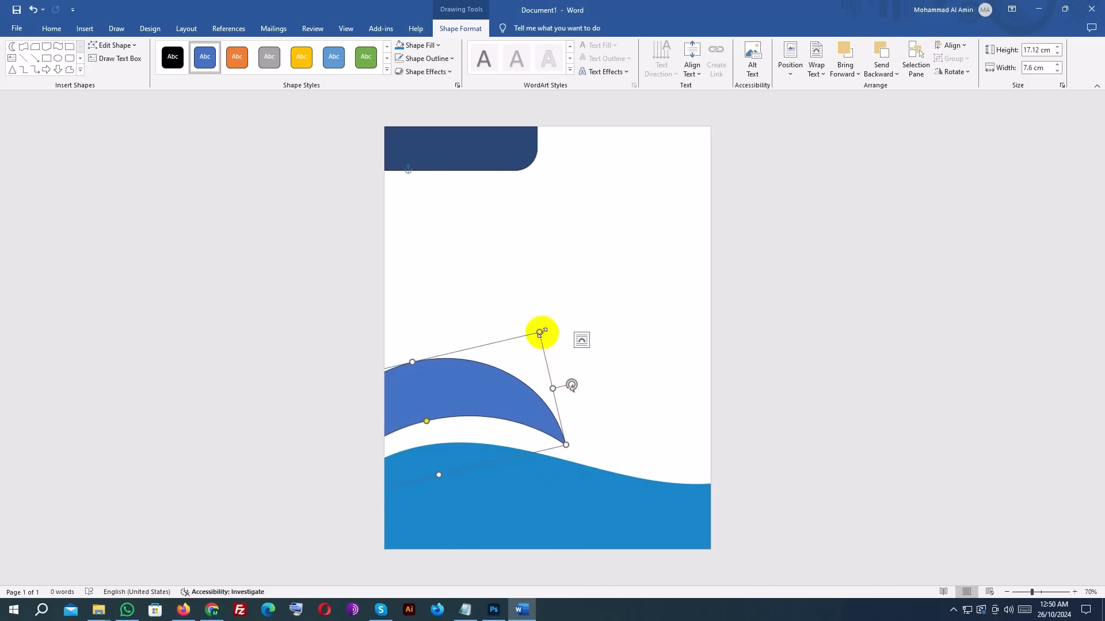
Shrink the crescent to about 16.73 cm high and 6.93 cm wide, and fine-tune its inner curve and tilt.
left_click_drag(540, 332, 535, 344)
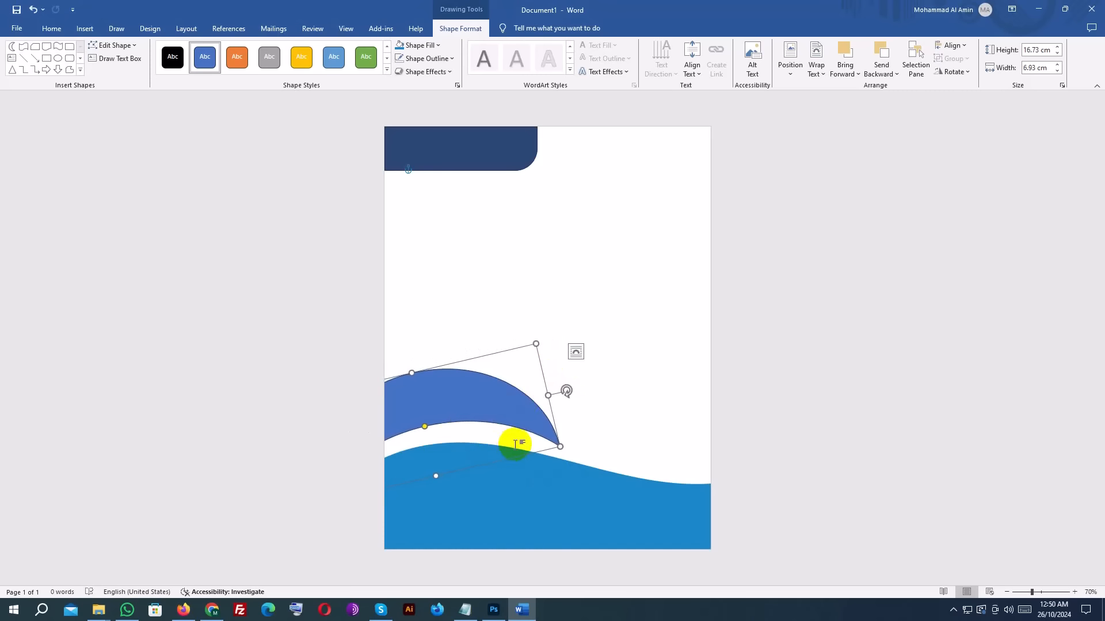
left_click_drag(424, 426, 417, 436)
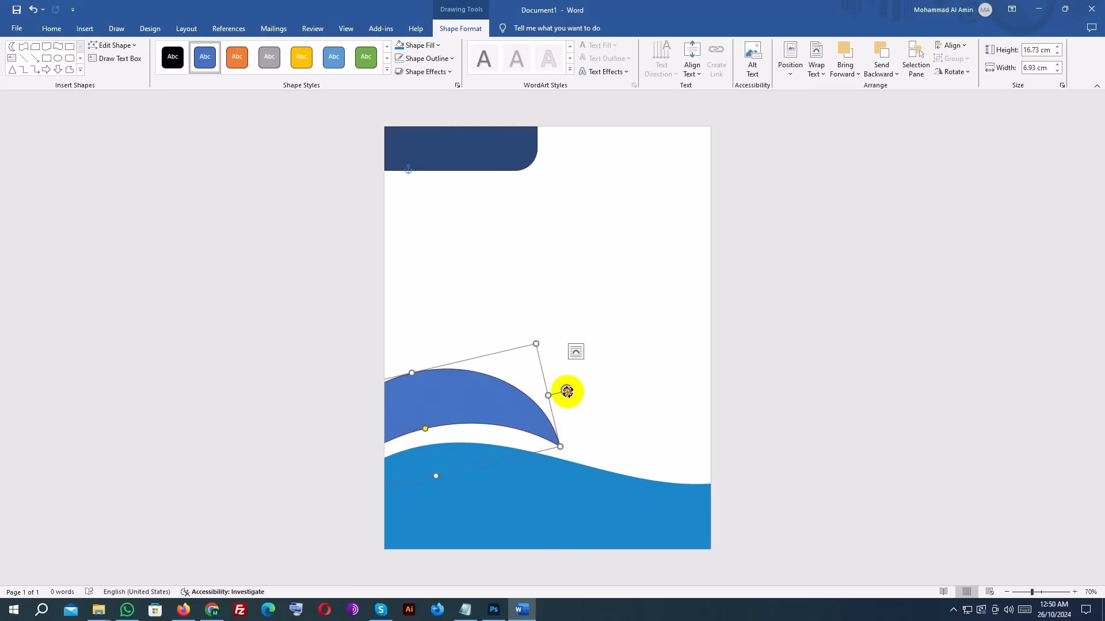
left_click_drag(568, 392, 567, 394)
left_click(615, 417)
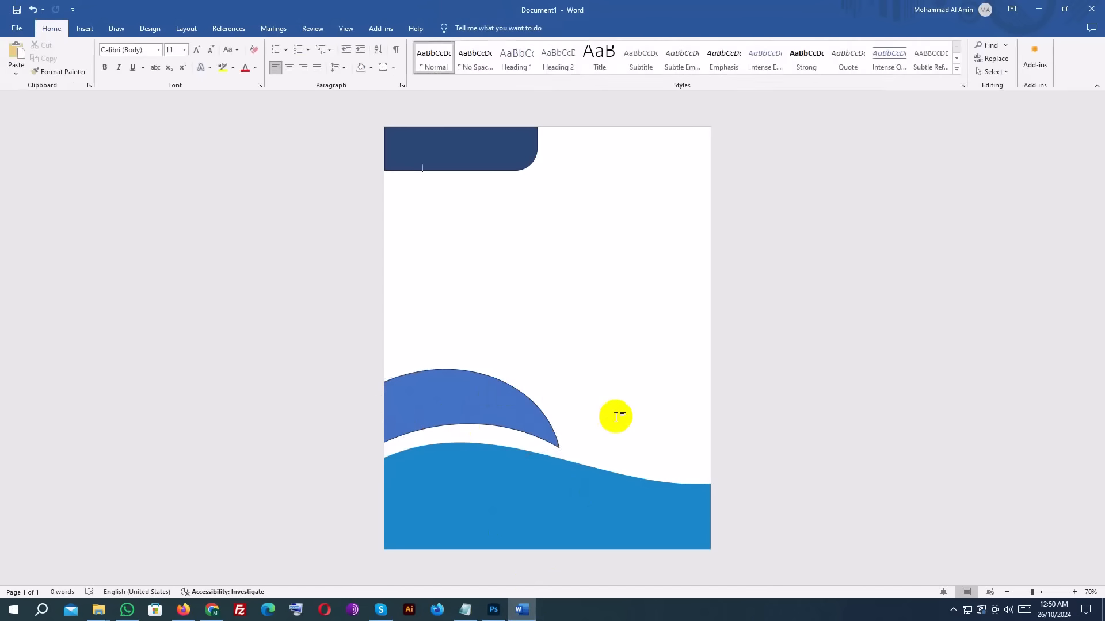
Remove the crescent's outline, then switch to Photoshop and sample the navy 182b55 from the reference cover's dark wave.
left_click(476, 406)
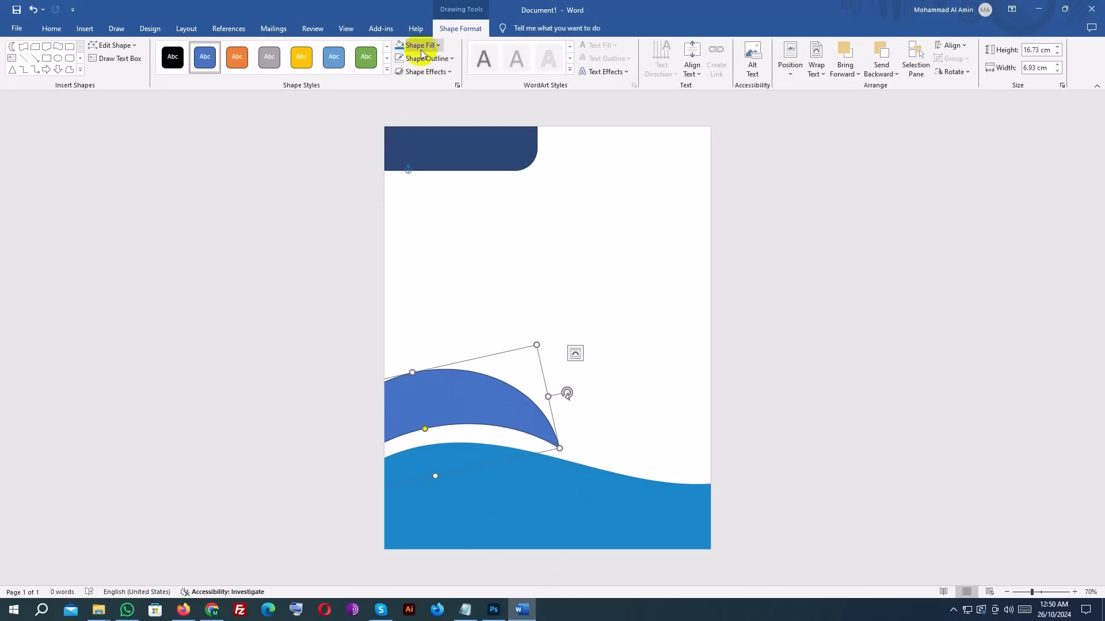
left_click(425, 60)
left_click(422, 242)
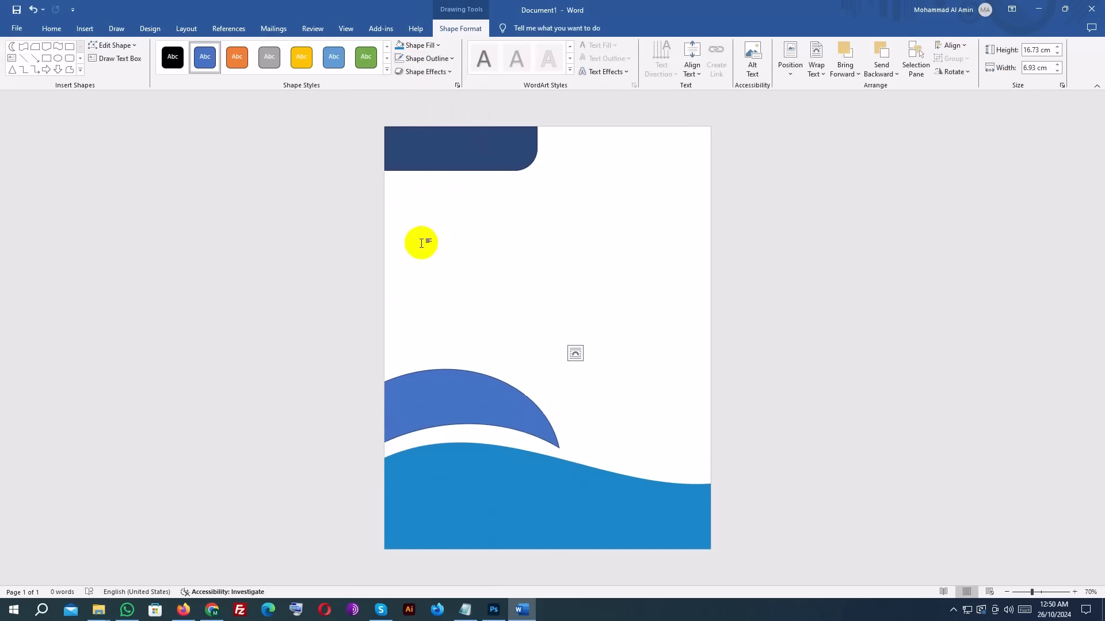
left_click(493, 611)
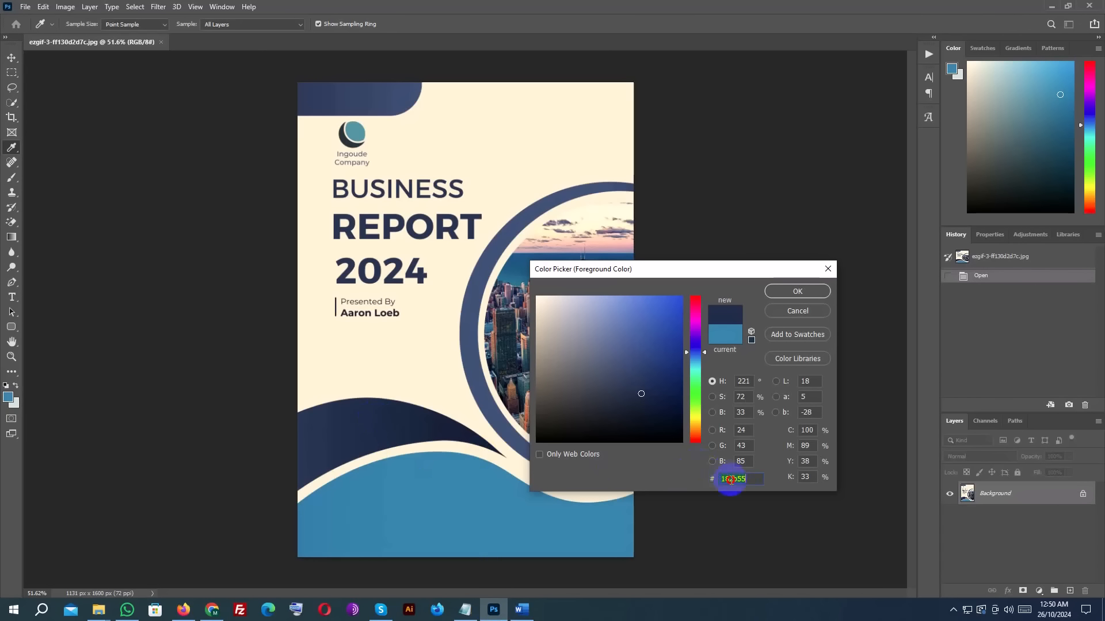
Return to Word and change the crescent's fill from solid to a gradient fill through the detailed gradient settings.
left_click(520, 612)
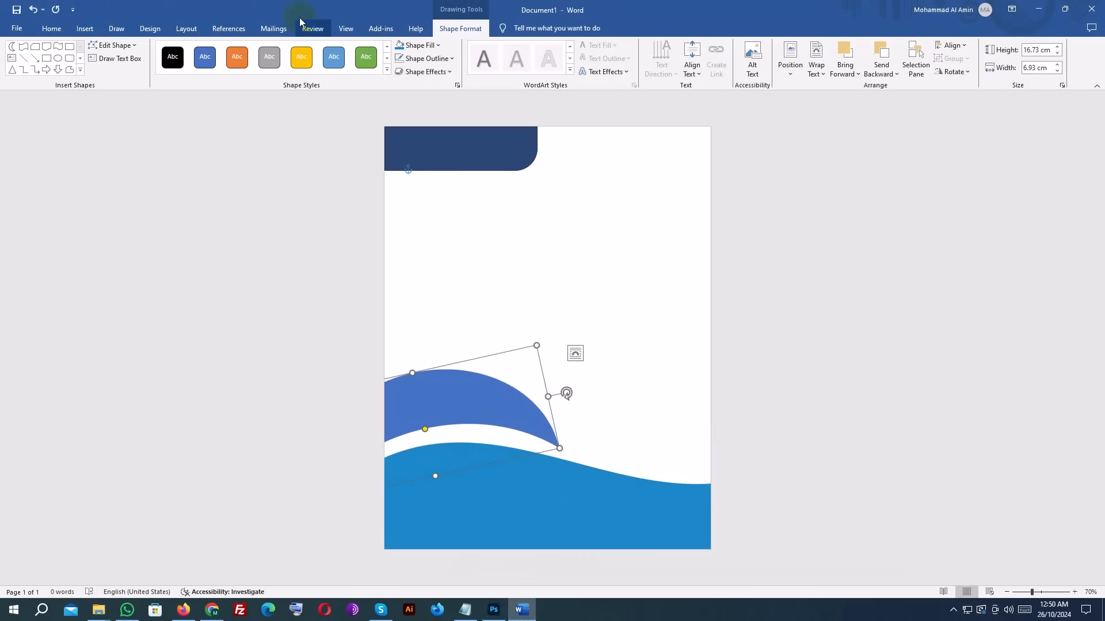
left_click(426, 46)
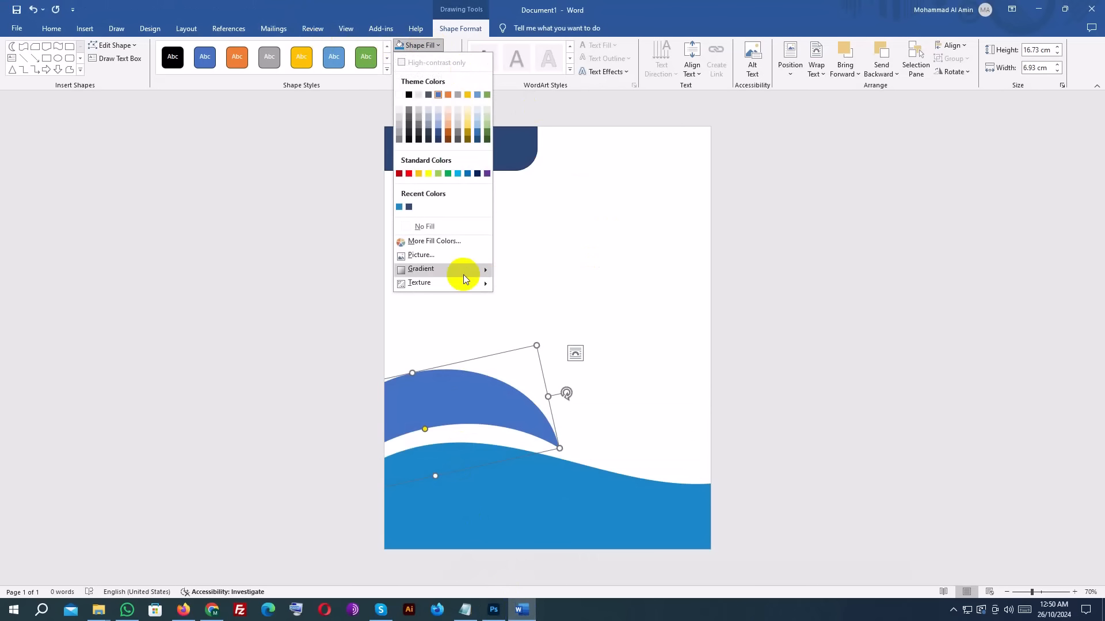
mouse_move(436, 269)
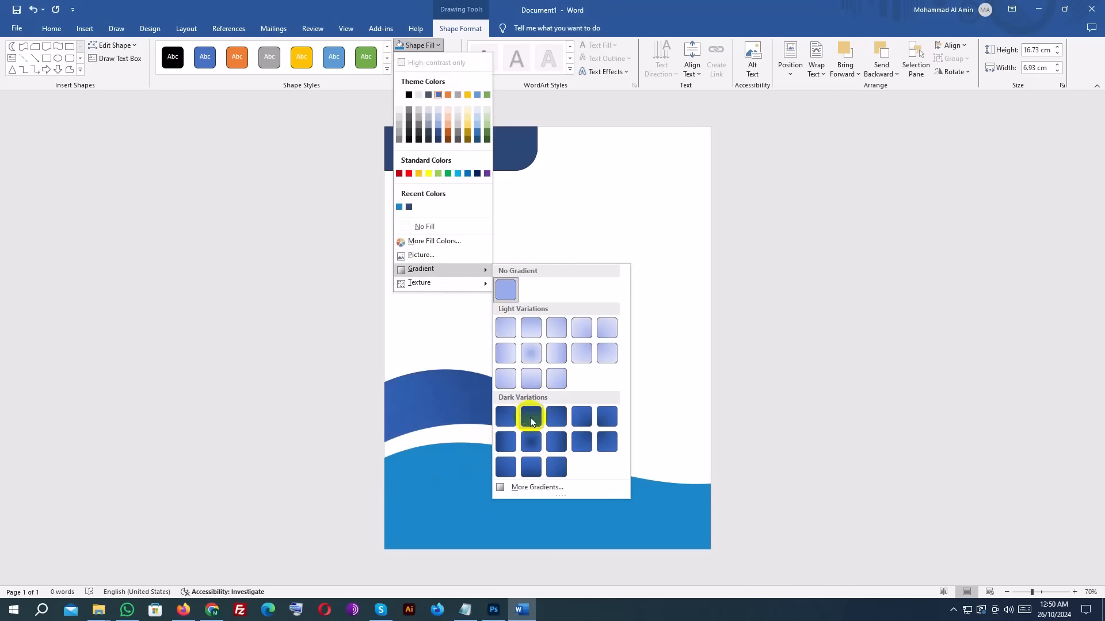
left_click(530, 488)
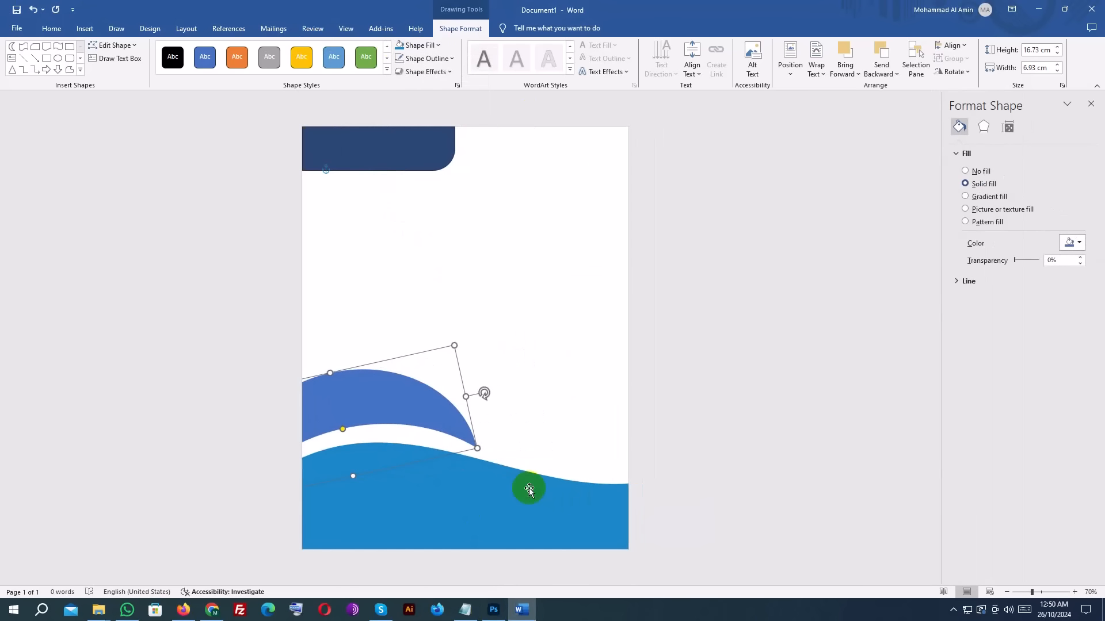
left_click(971, 199)
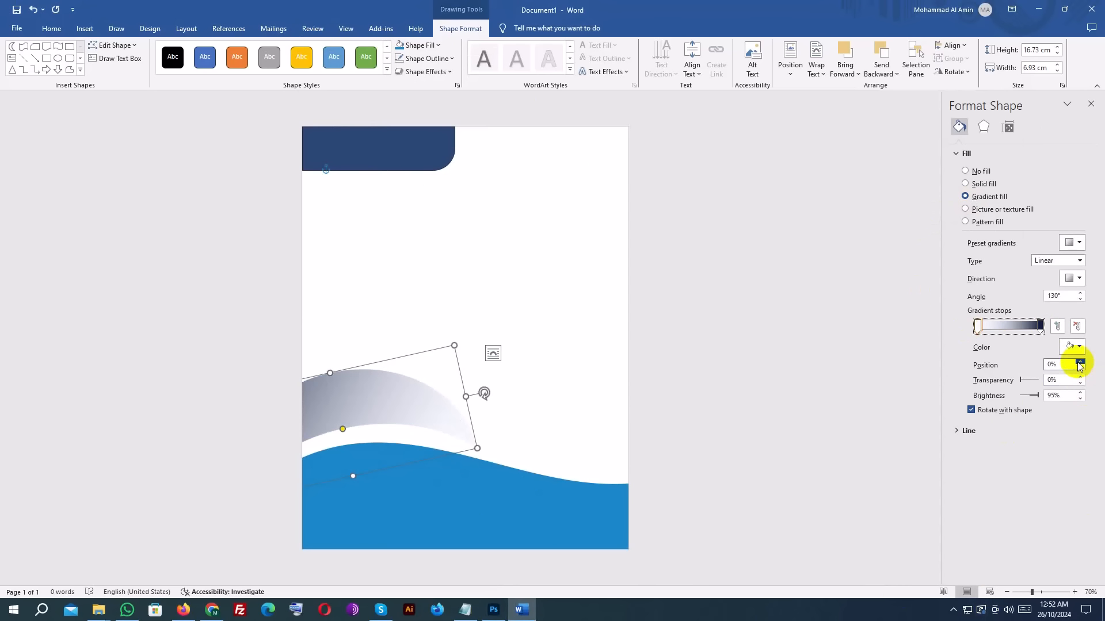
Switch to Photoshop and sample the navy 203763 from the left part of the reference cover's dark wave.
left_click(1079, 346)
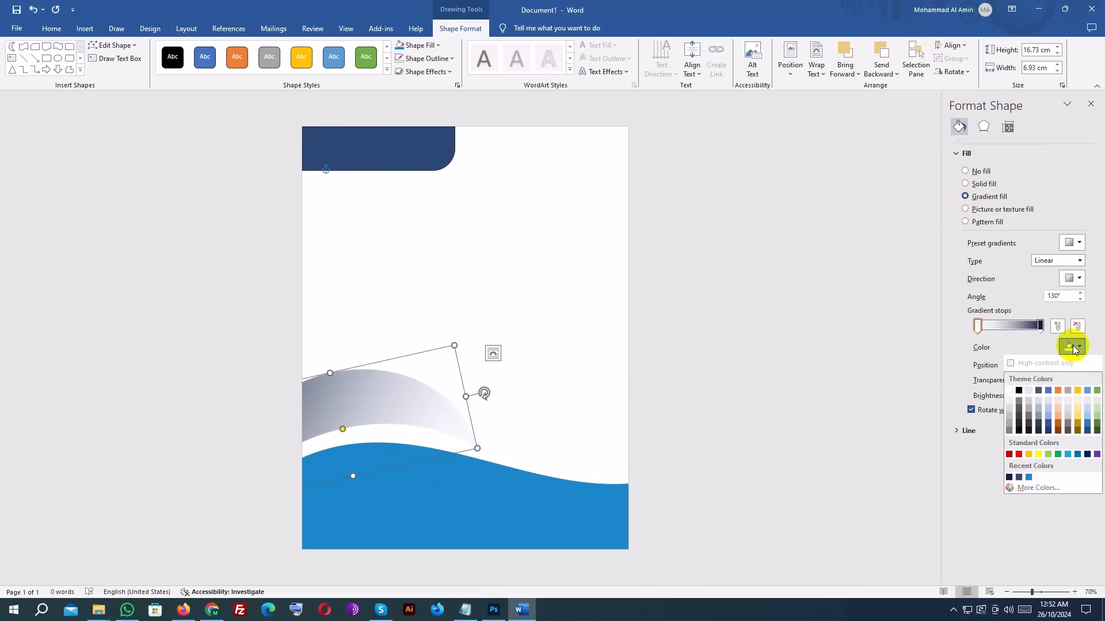
left_click(495, 610)
left_click(300, 462)
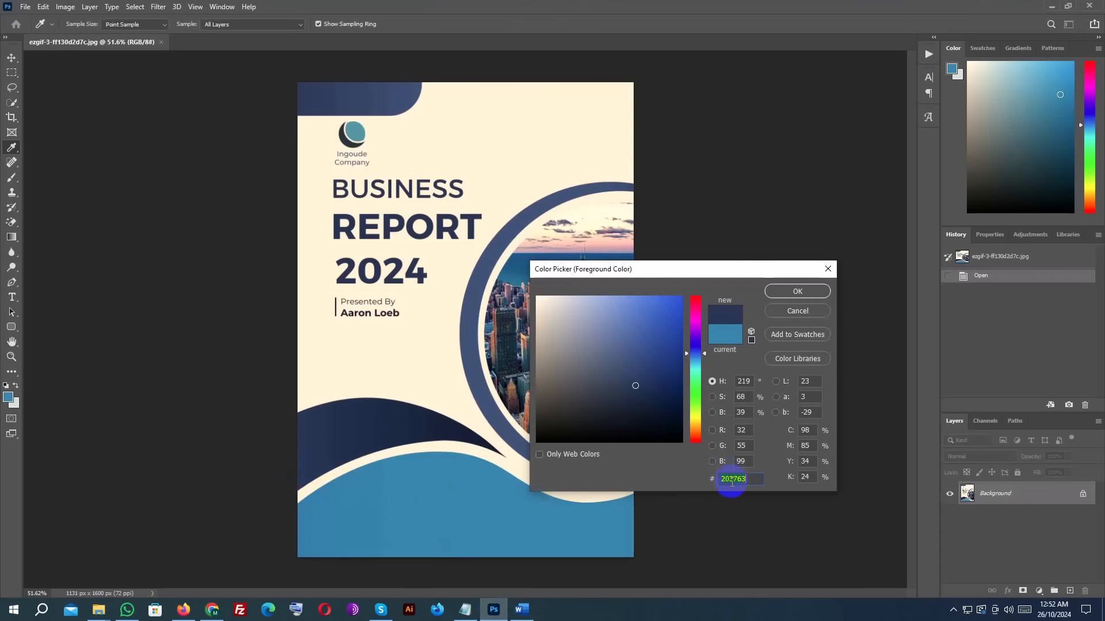
Return to Word and set the crescent's first gradient stop to the custom hex colour 203763.
left_click(521, 609)
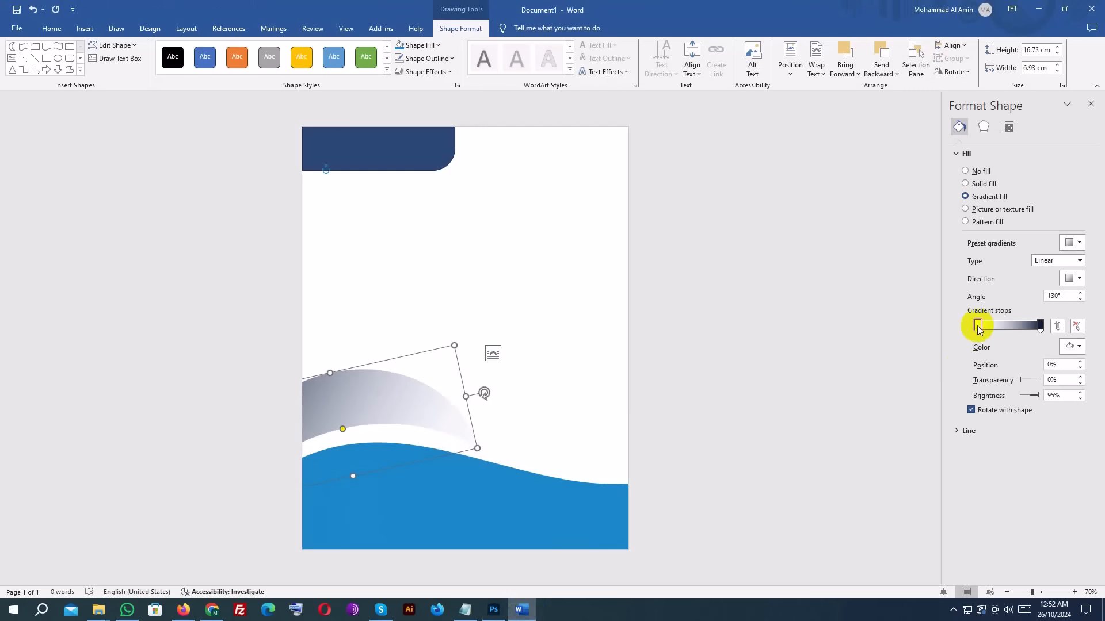
left_click(1071, 346)
left_click(1028, 488)
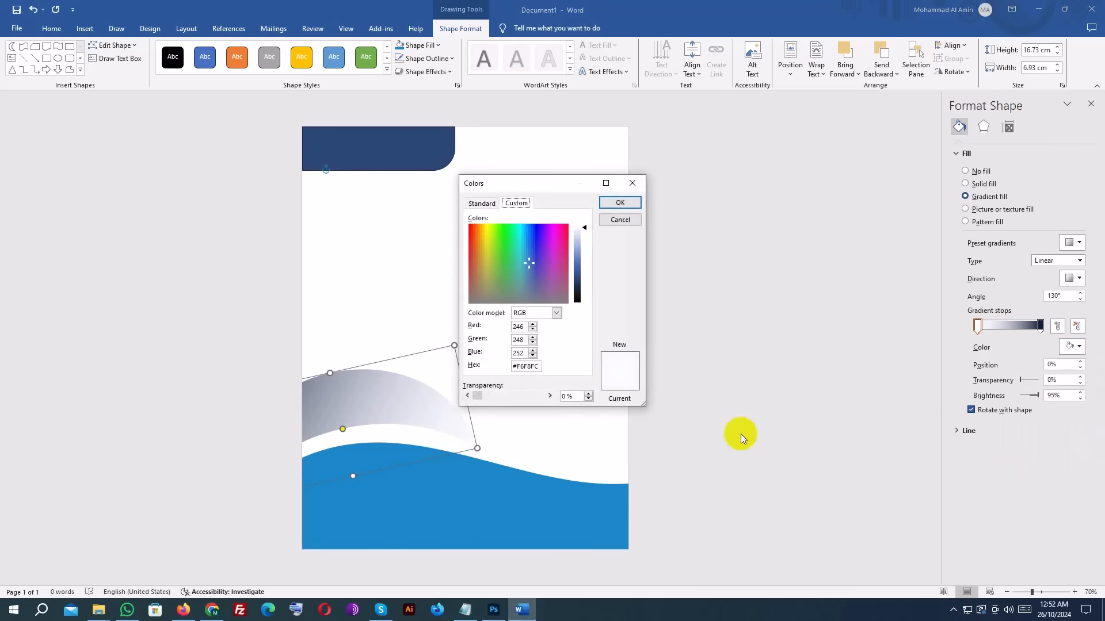
double_click(521, 367)
key("ctrl+v")
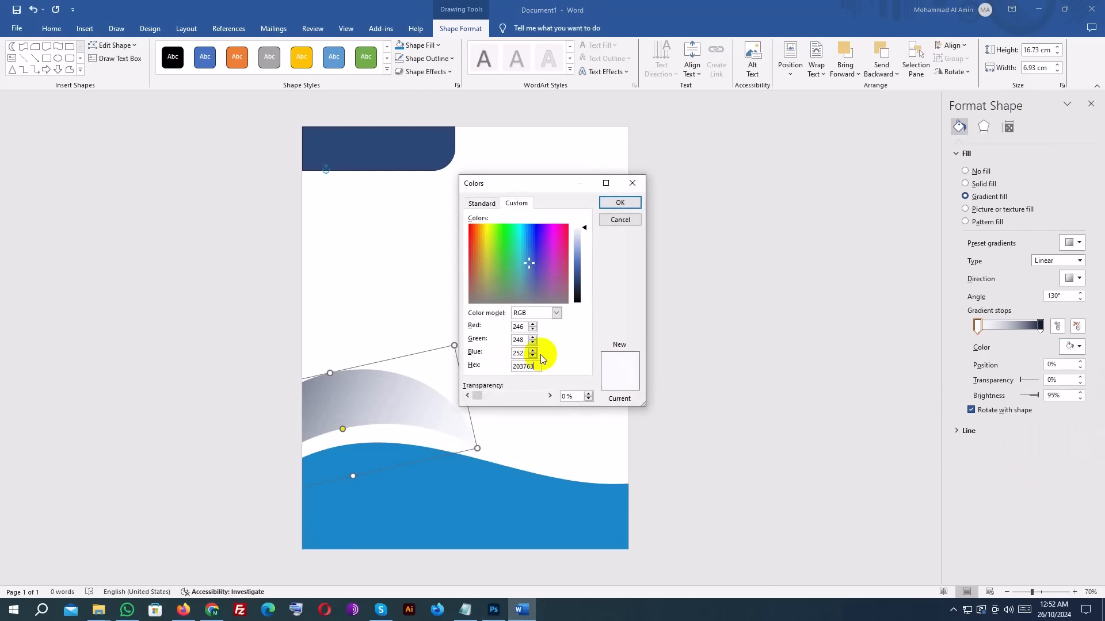
left_click(609, 201)
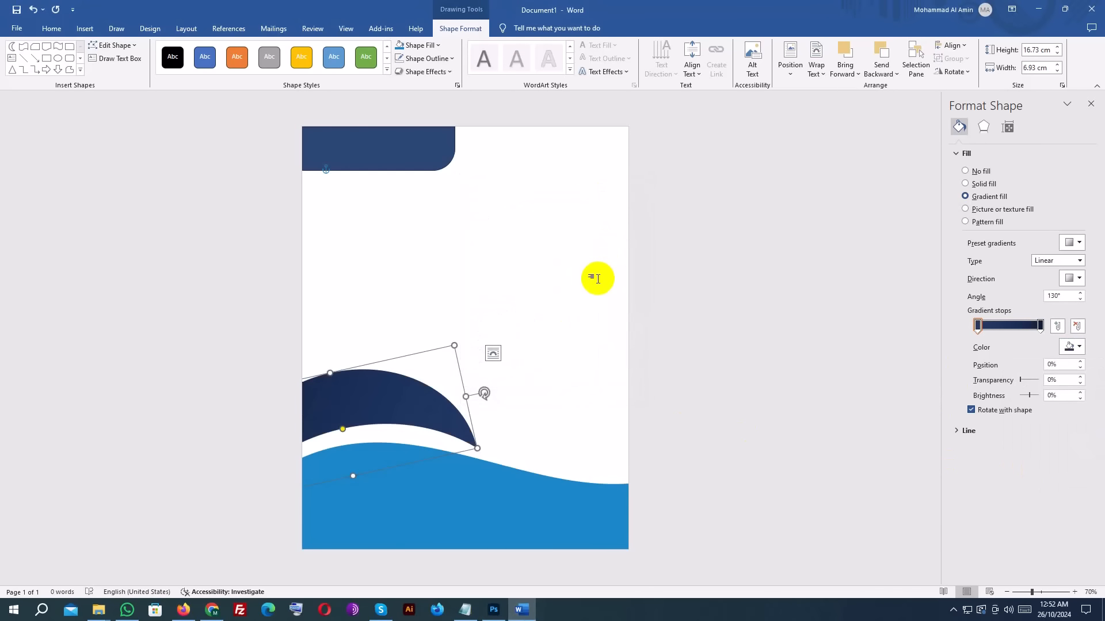
left_click(827, 389)
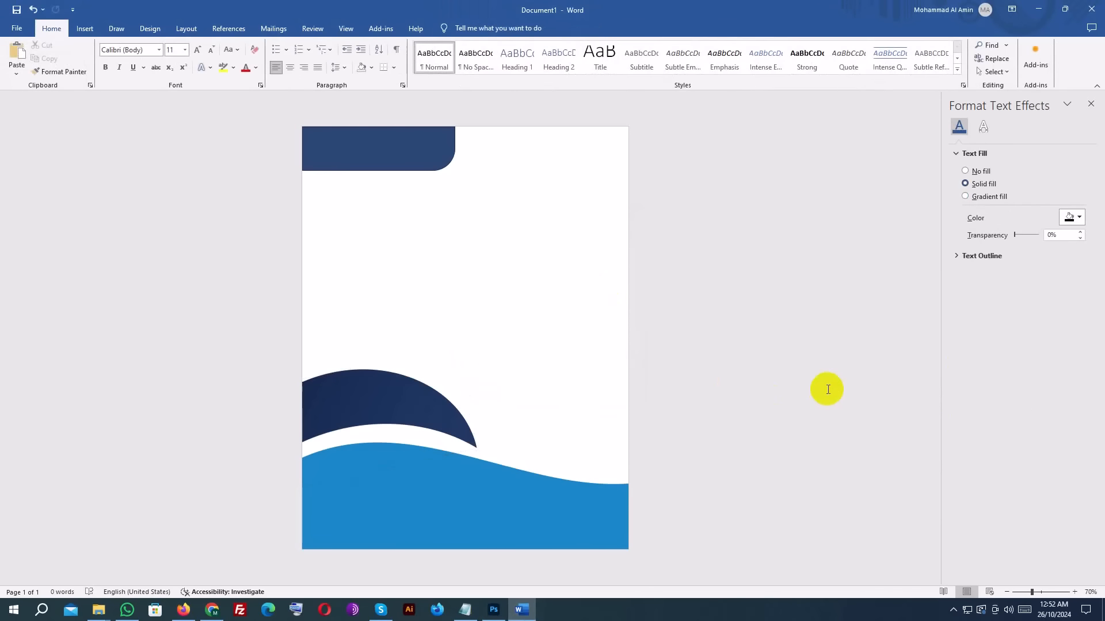
Bring the crescent closer to the blue wave and fine-tune its inner curve and tilt to follow the wave.
left_click(362, 419)
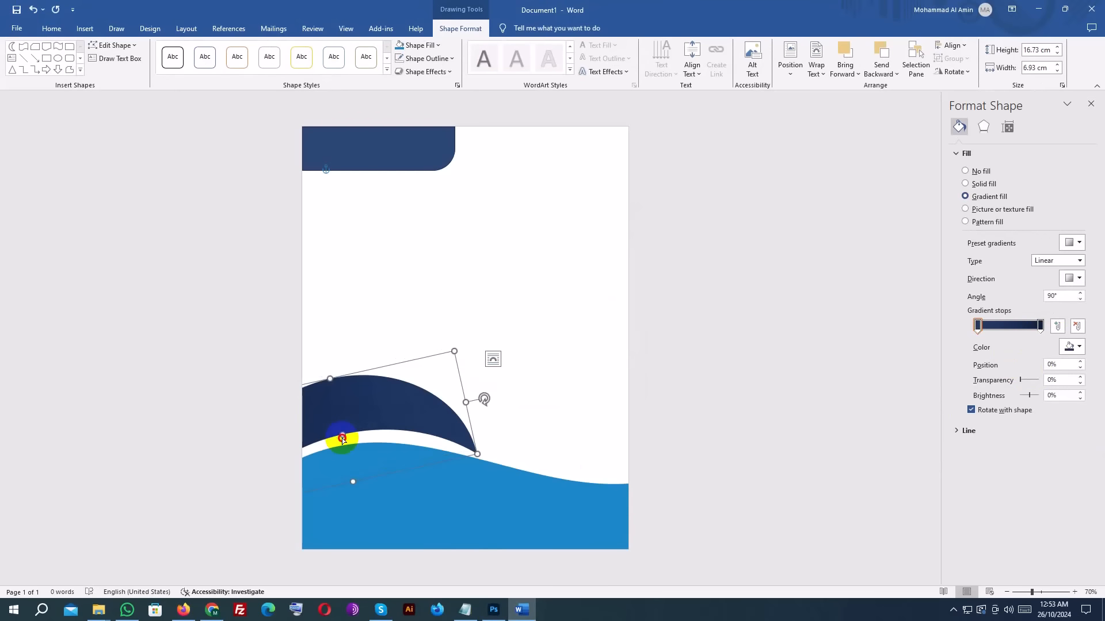
left_click_drag(342, 439, 344, 444)
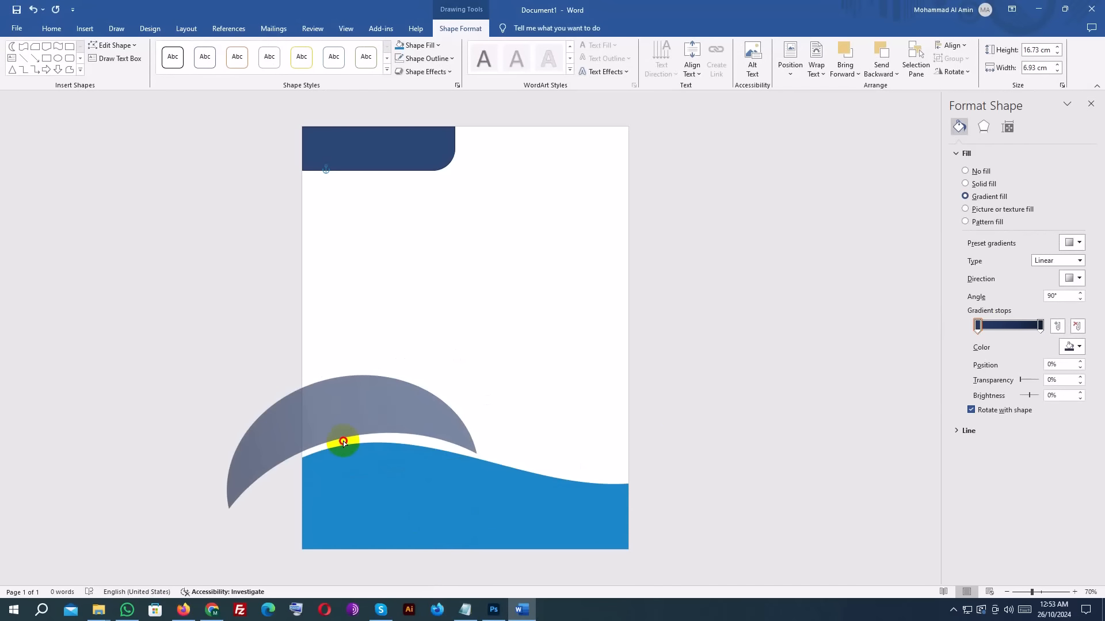
left_click_drag(343, 442, 343, 442)
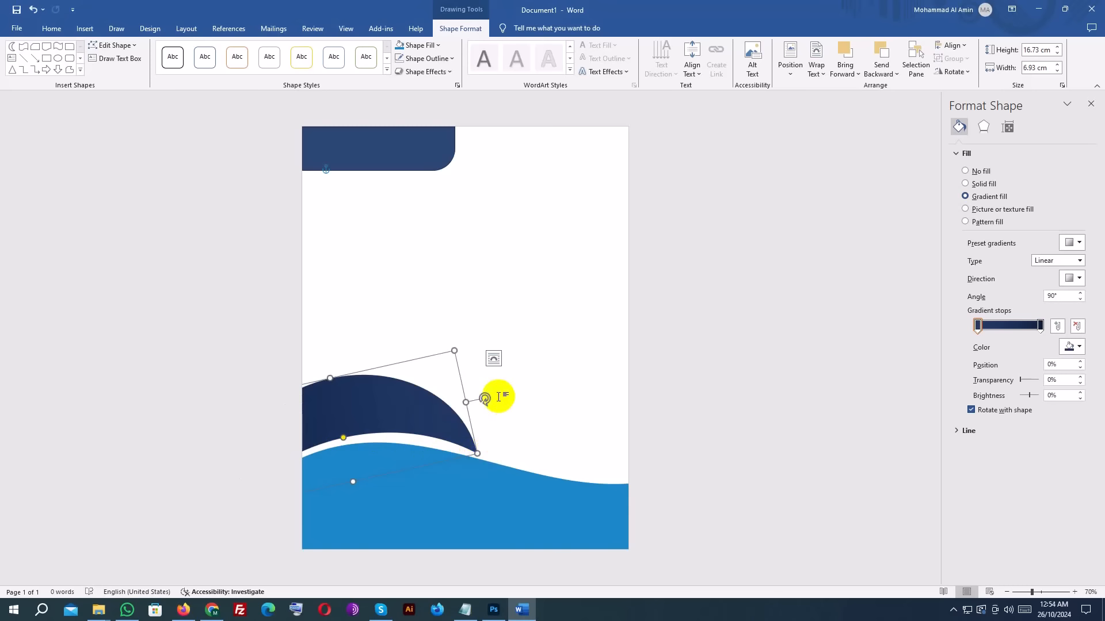
left_click_drag(485, 399, 485, 401)
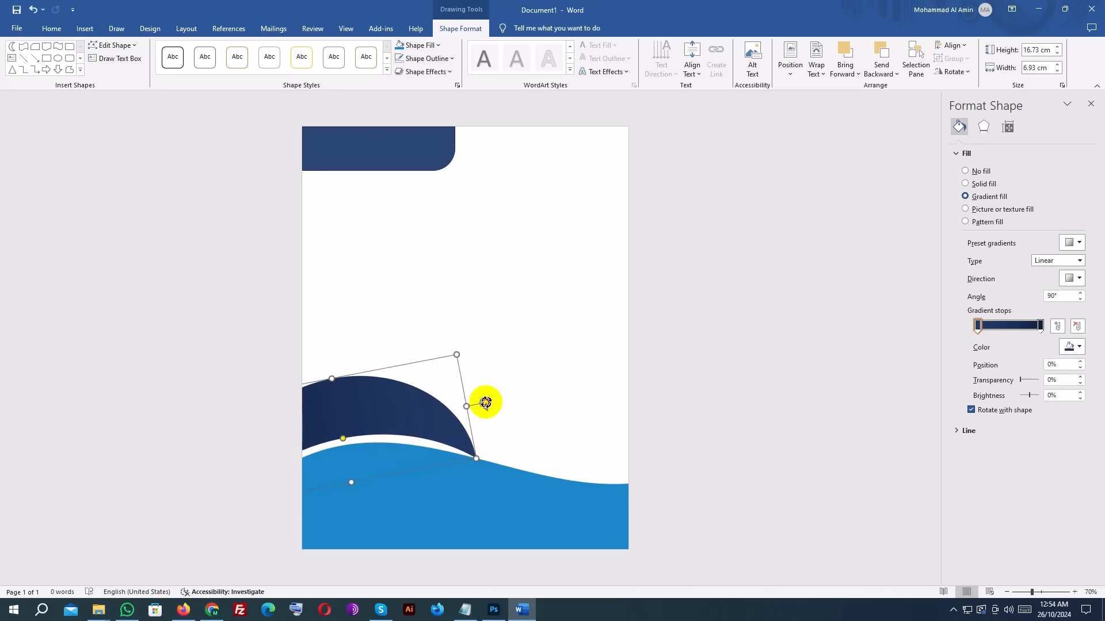
left_click_drag(485, 402, 483, 394)
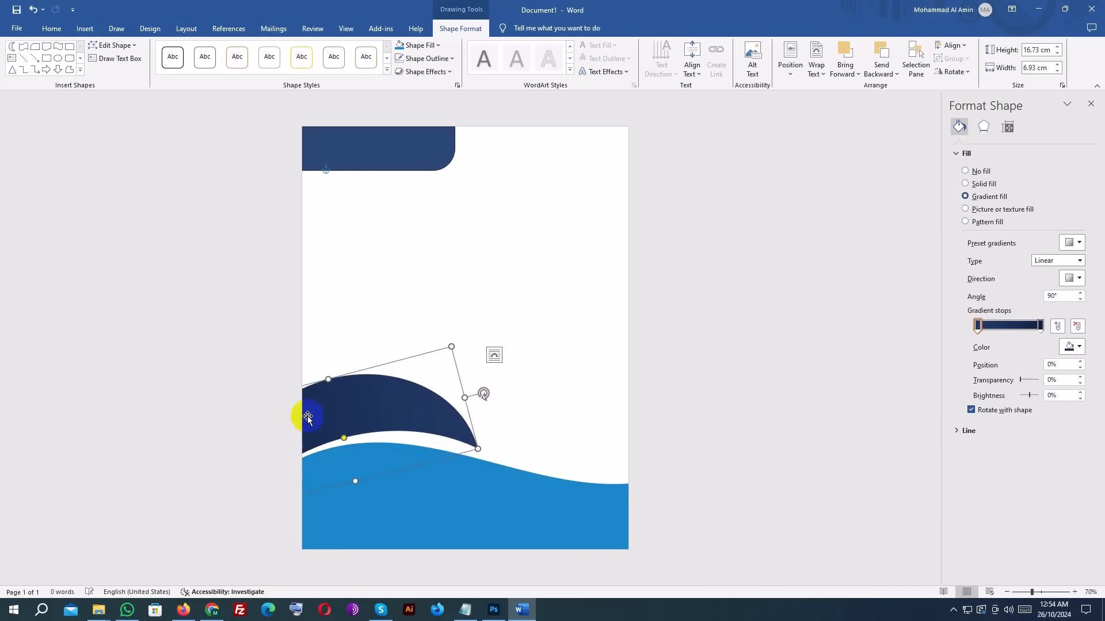
Thin the crescent to about 6.77 cm wide and refine its inner curve, tilt and position above the blue wave.
left_click_drag(344, 440, 316, 441)
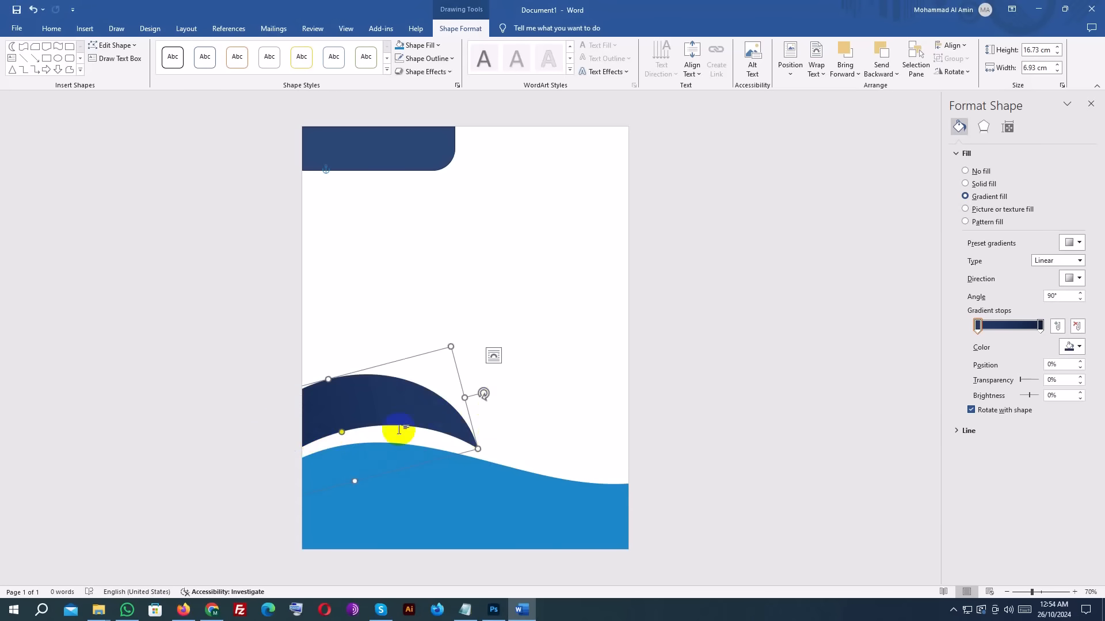
left_click_drag(343, 436, 342, 435)
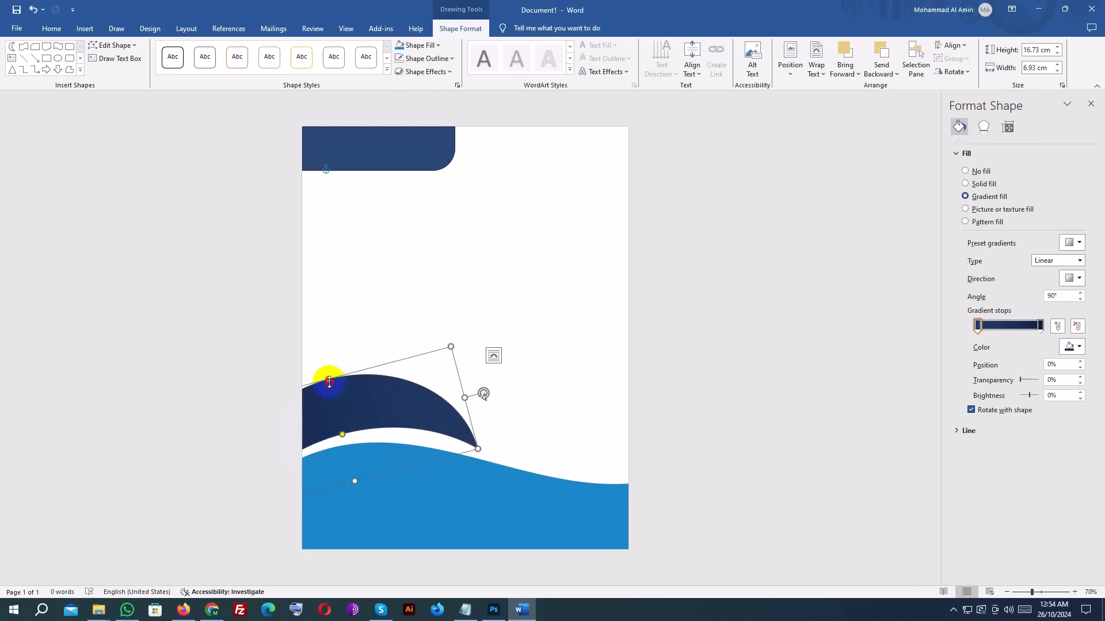
left_click_drag(329, 382, 308, 389)
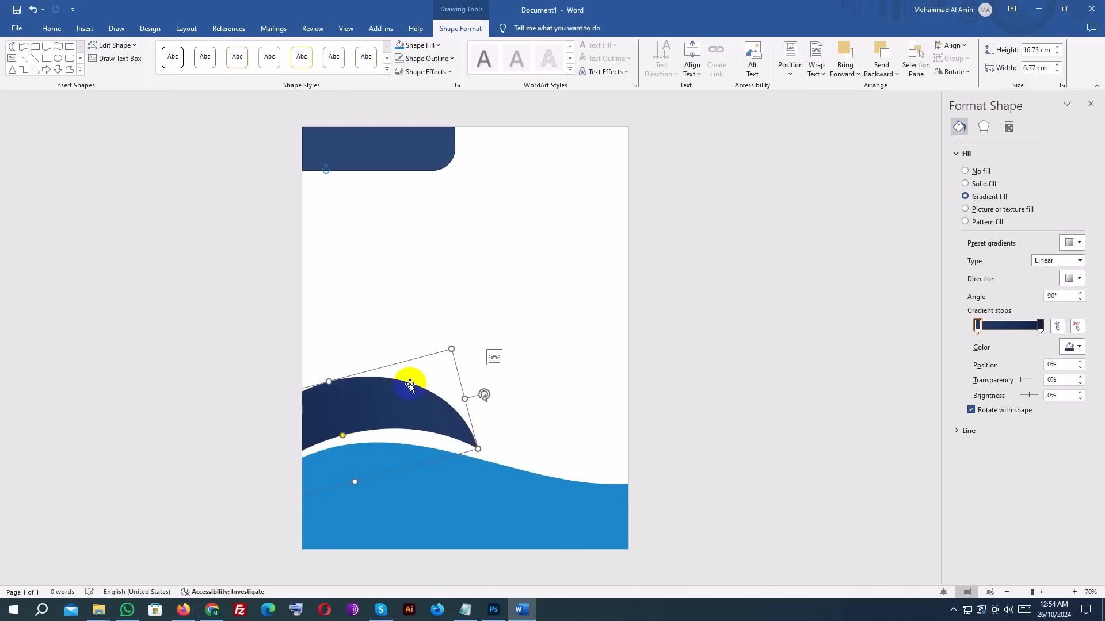
left_click_drag(485, 396, 490, 402)
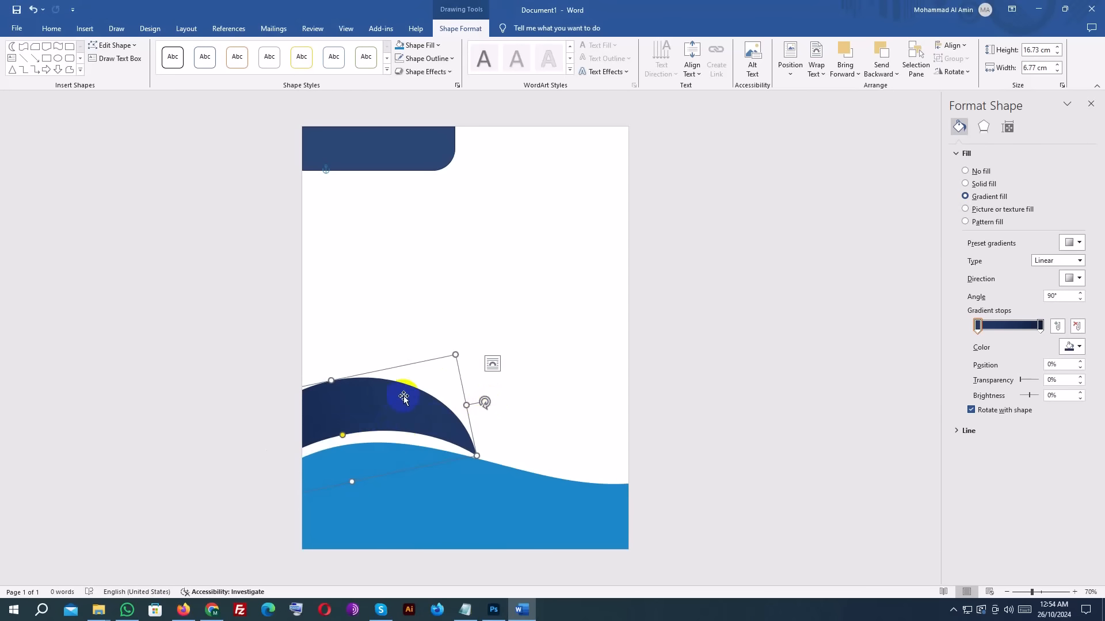
left_click_drag(403, 396, 406, 401)
left_click(683, 432)
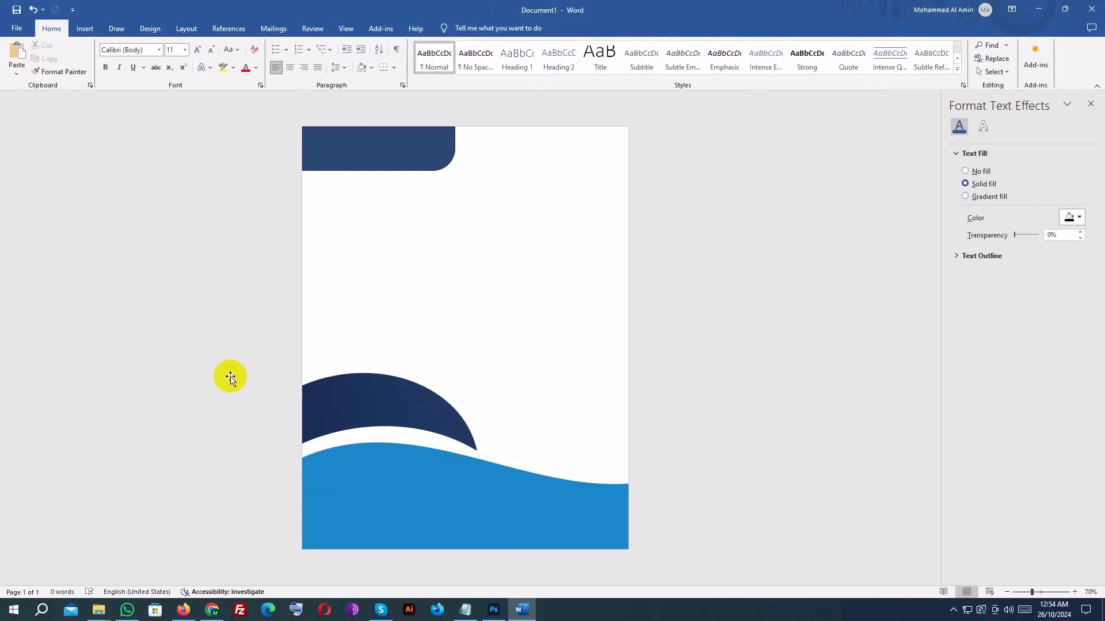
Switch to Photoshop, dismiss the colour picker and examine the reference cover's circular photo frame and wave layout.
left_click(493, 610)
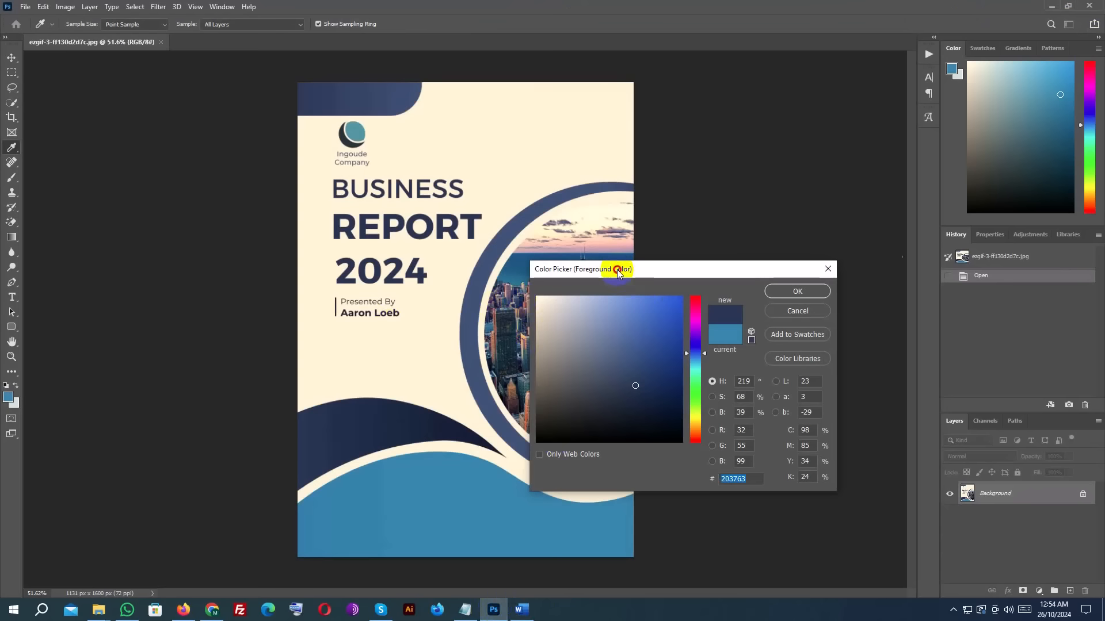
left_click_drag(618, 271, 595, 217)
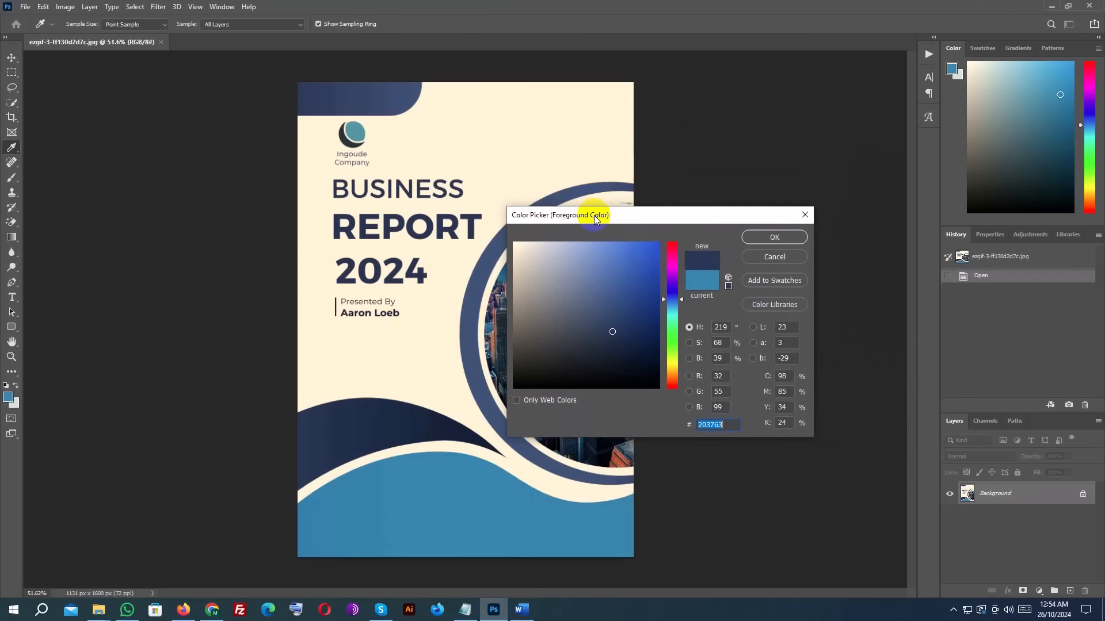
left_click(760, 265)
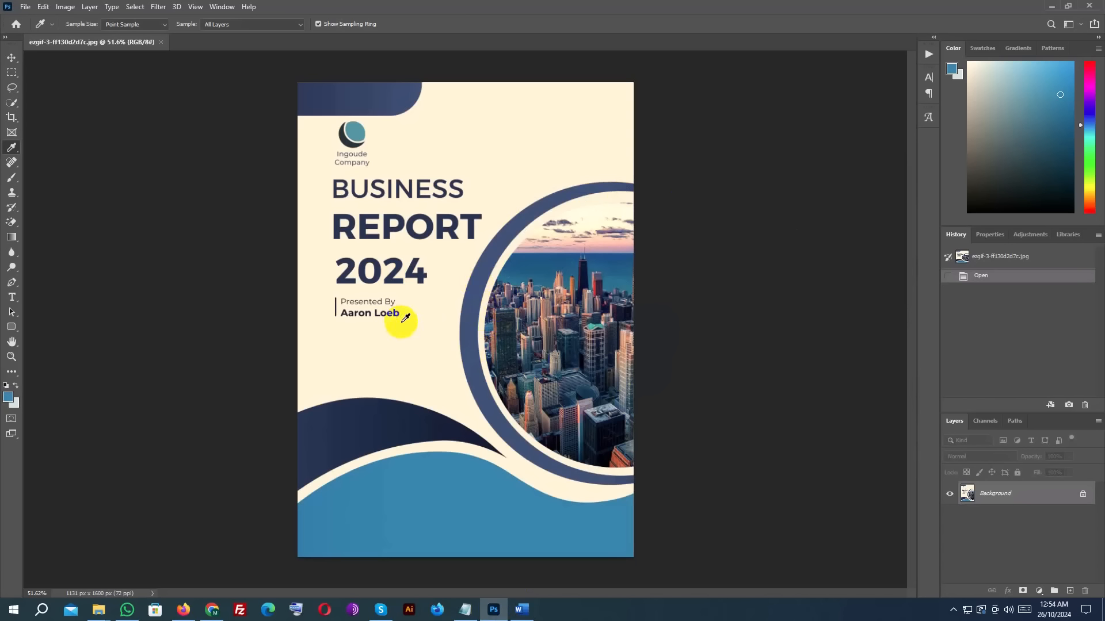
left_click(436, 482)
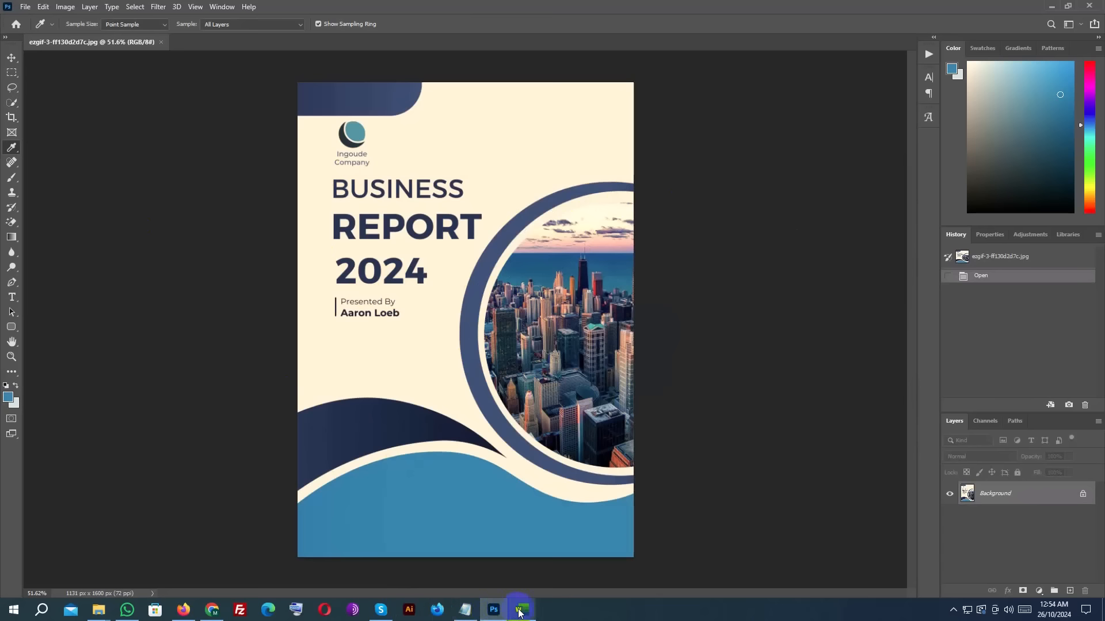
mouse_move(519, 612)
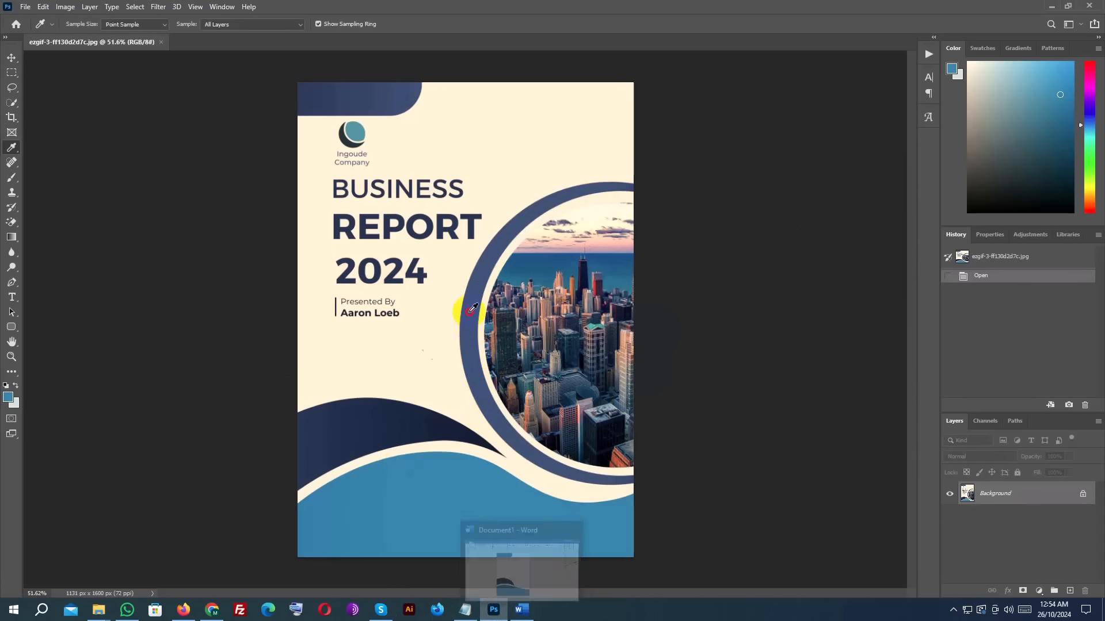
left_click(459, 311)
Return to Word and draw a Chord shape about 14.75 cm high and 14.18 cm wide over the page's right edge.
left_click(497, 609)
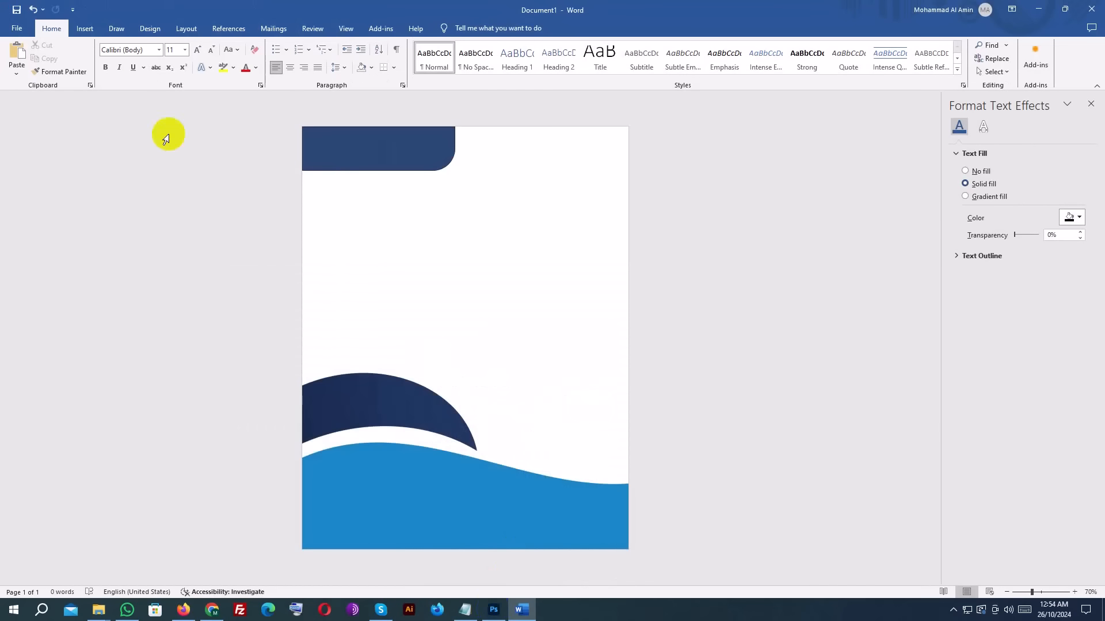
left_click(84, 29)
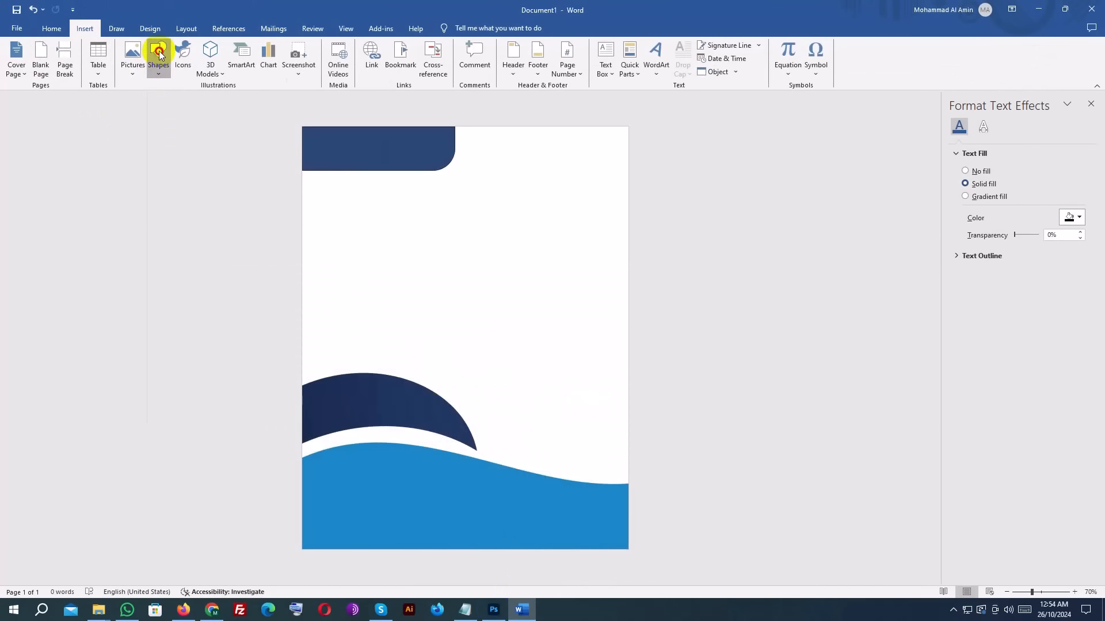
left_click(159, 53)
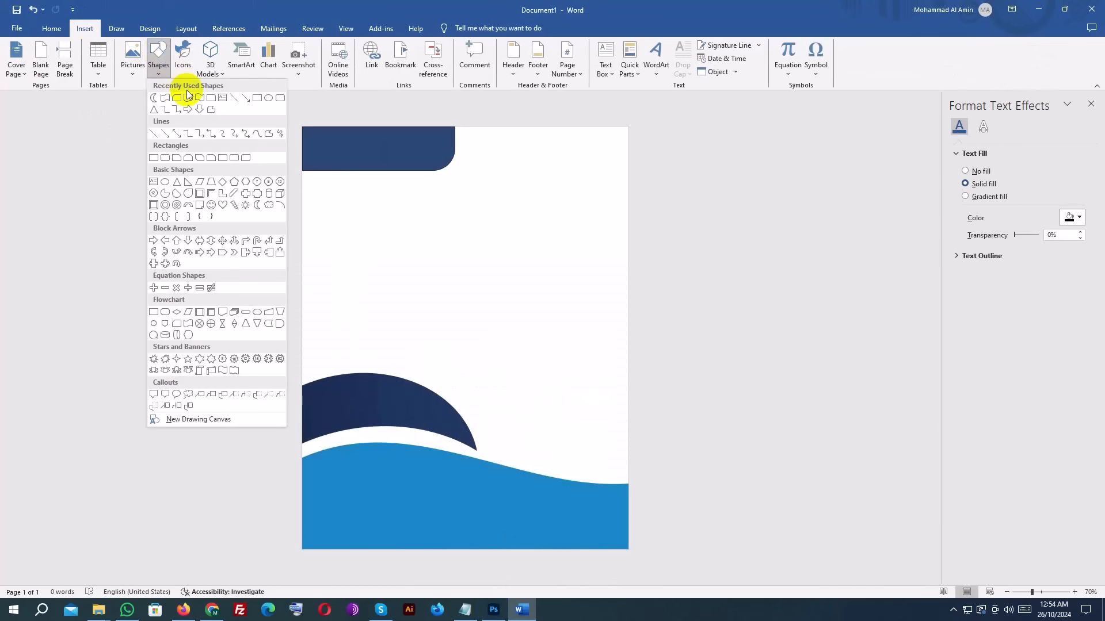
left_click(178, 201)
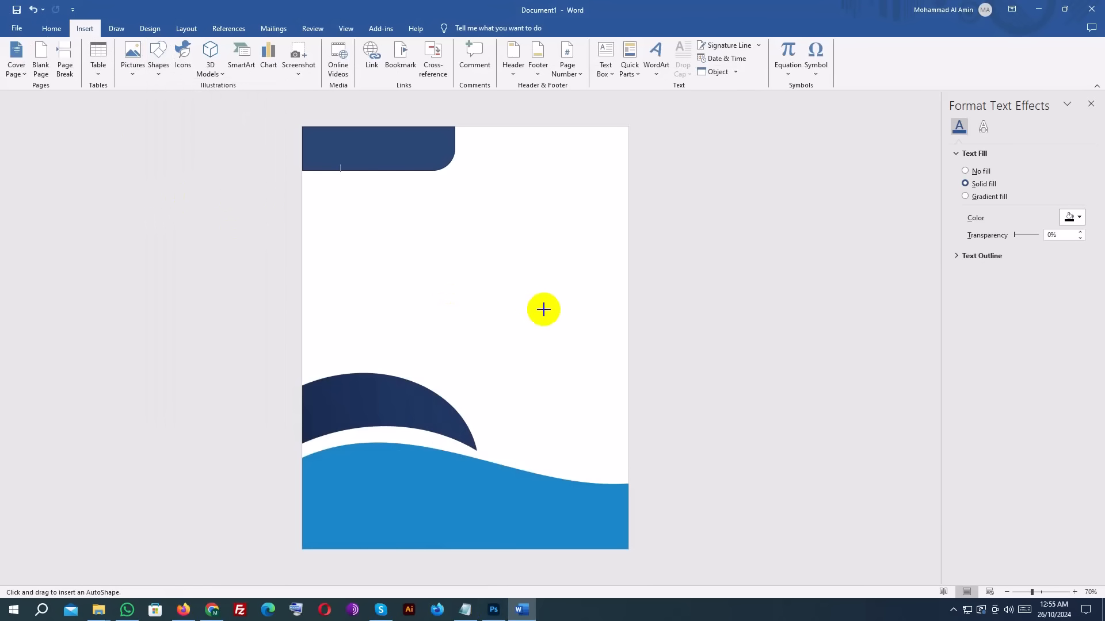
left_click_drag(525, 240, 740, 464)
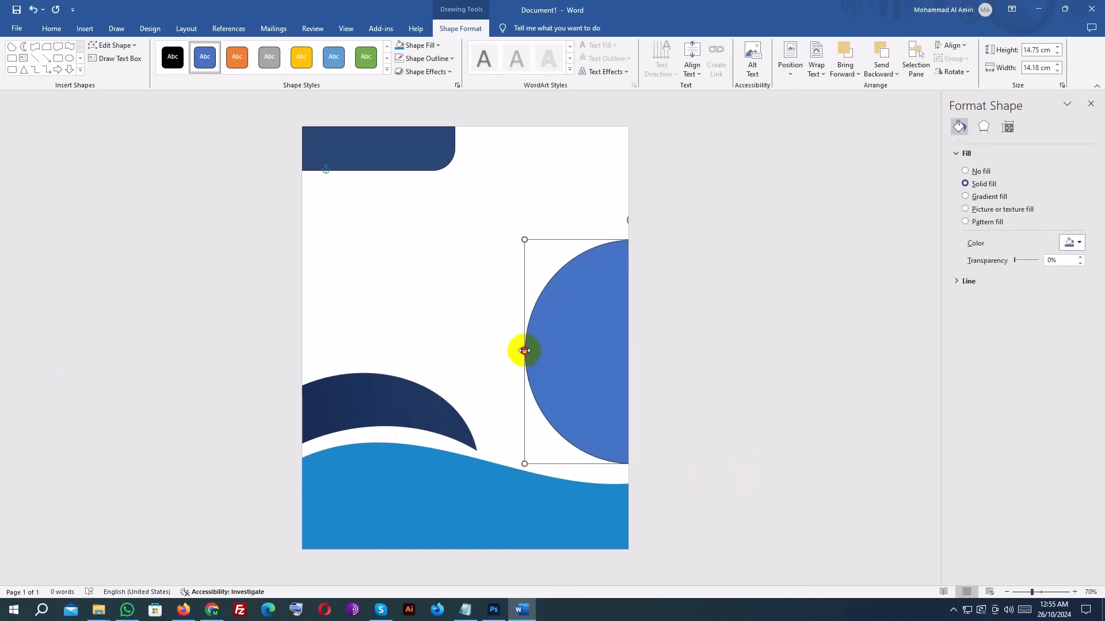
Widen the chord to about 21.68 cm, move it further onto the page and adjust its cut side to run vertically.
left_click_drag(524, 351, 410, 340)
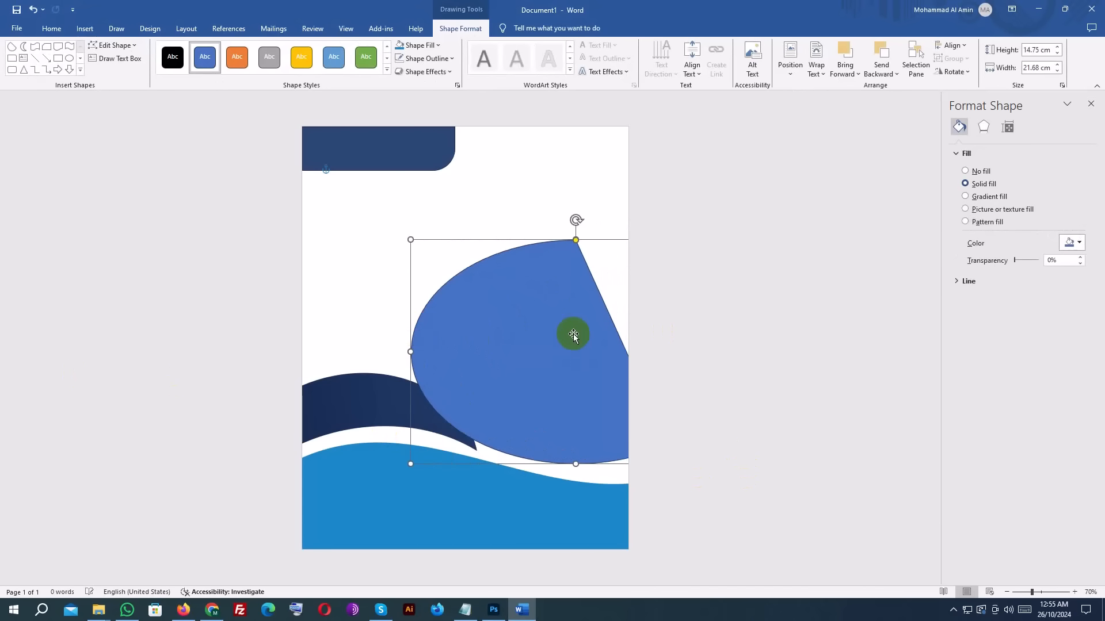
left_click_drag(574, 335, 482, 277)
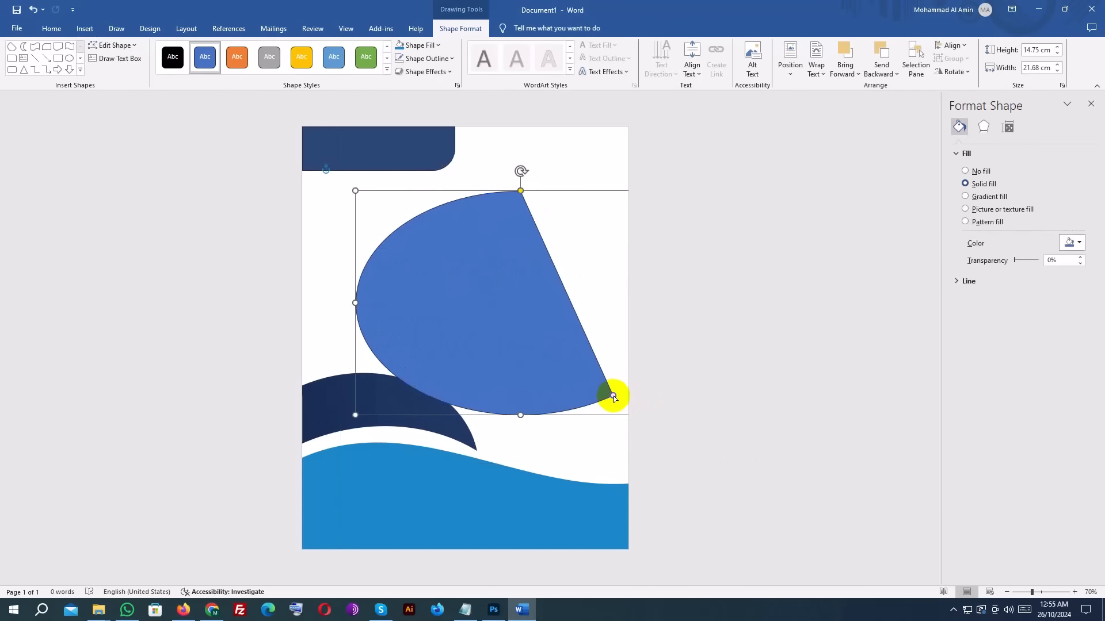
left_click_drag(613, 396, 518, 400)
Place the half-round shape flush with the page's right edge and narrow it to about 16.6 cm wide.
left_click_drag(464, 301, 572, 314)
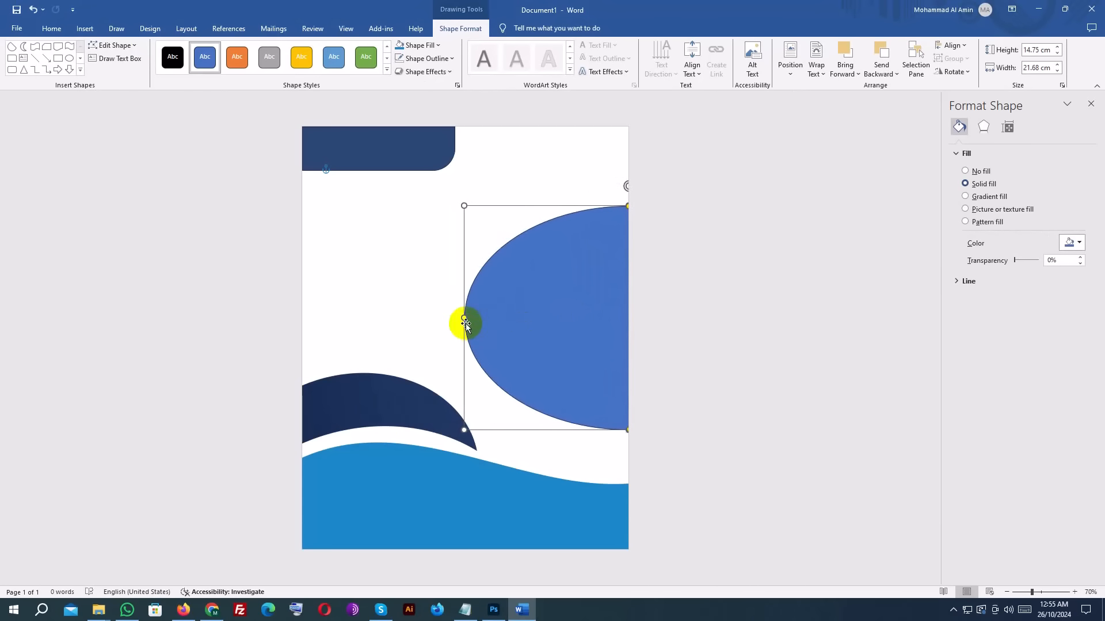
left_click_drag(465, 319, 500, 312)
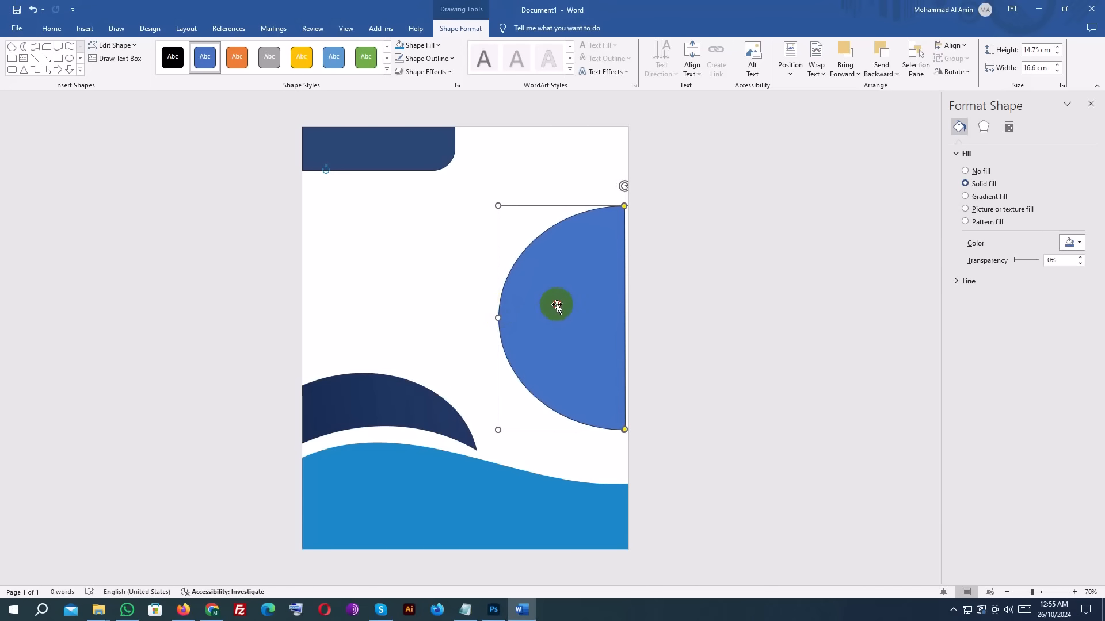
left_click(708, 331)
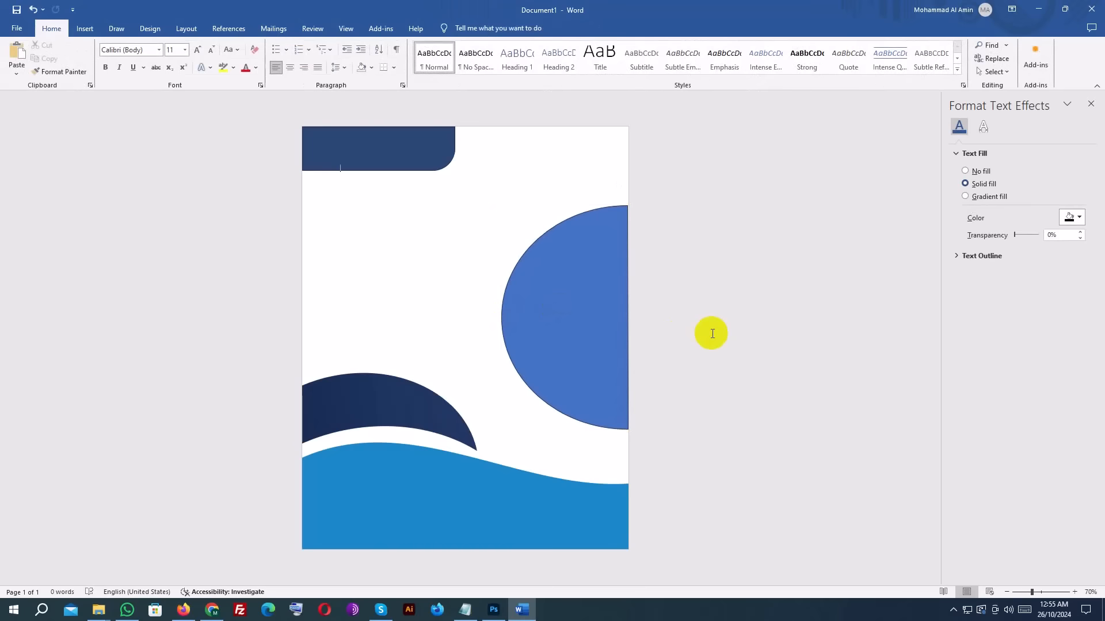
Remove the outline from the half-round chord shape.
left_click(558, 332)
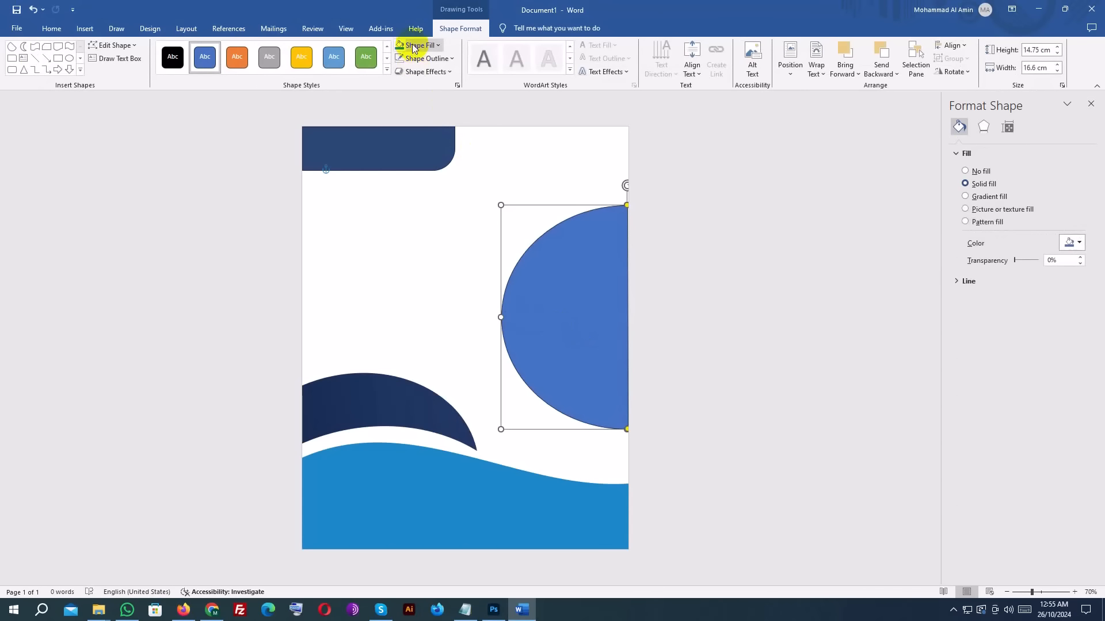
left_click(424, 58)
left_click(405, 239)
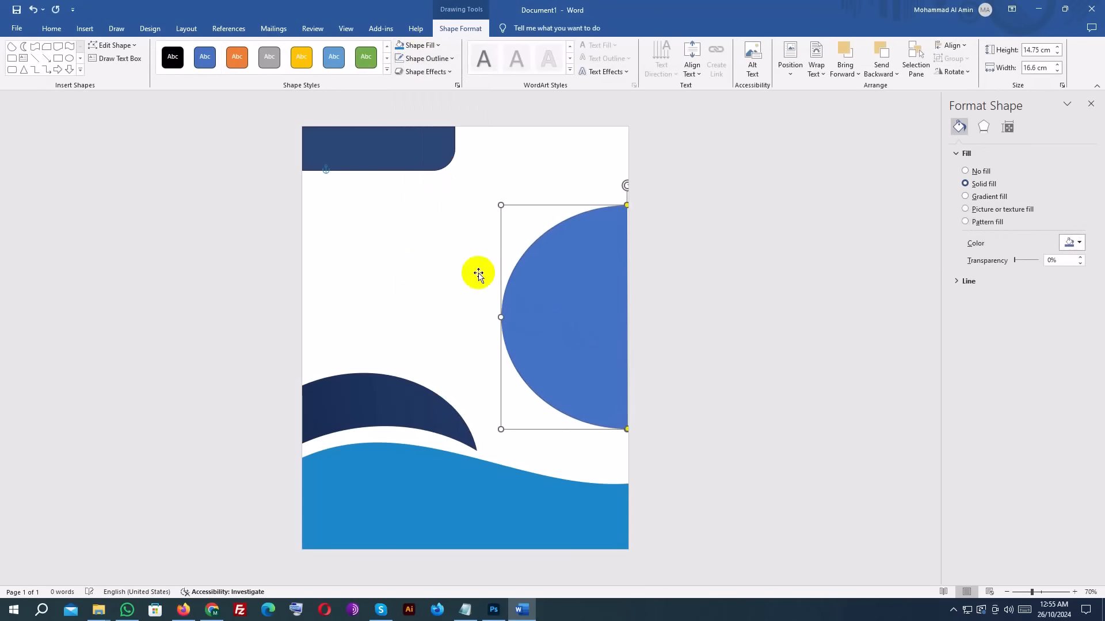
left_click(745, 321)
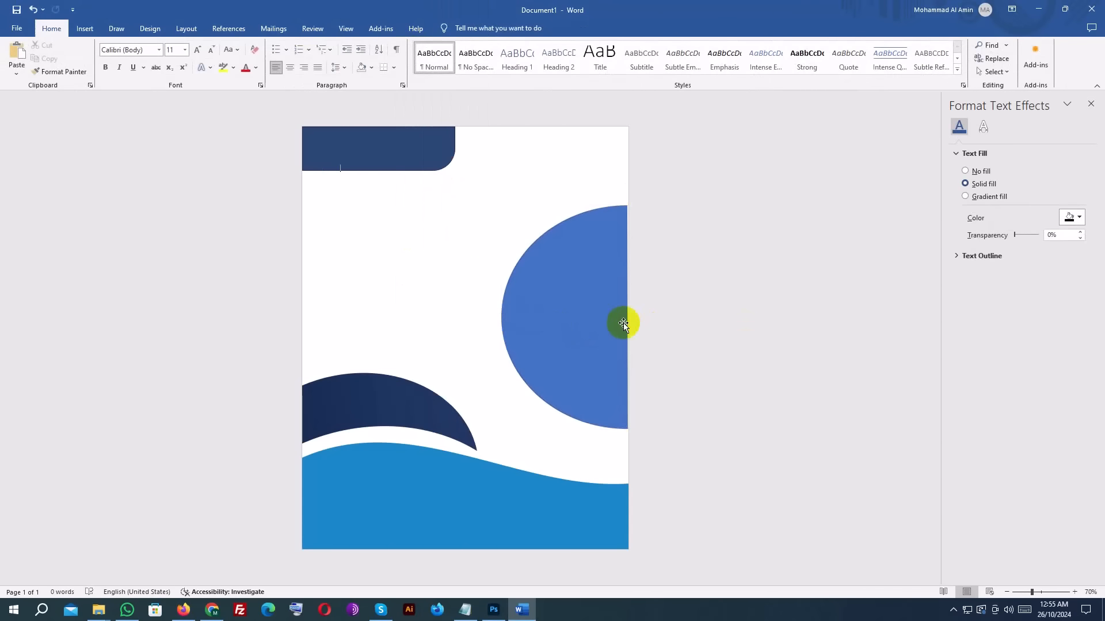
Switch to Photoshop and get the hex code of the reference image's circular frame colour, 34538a, from the foreground colour.
left_click(579, 305)
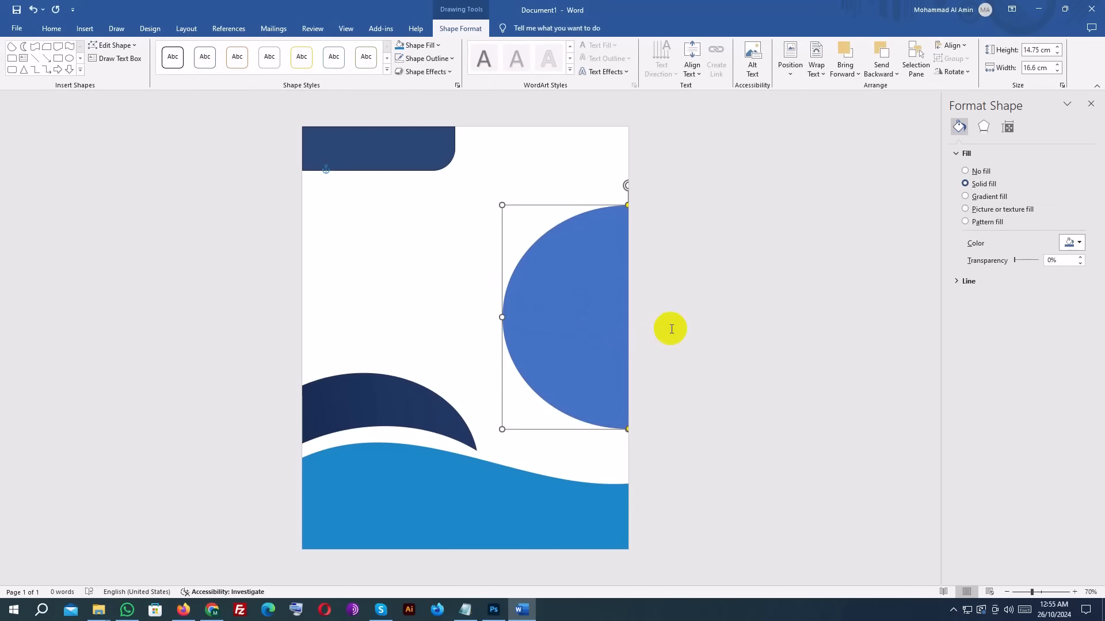
left_click(671, 329)
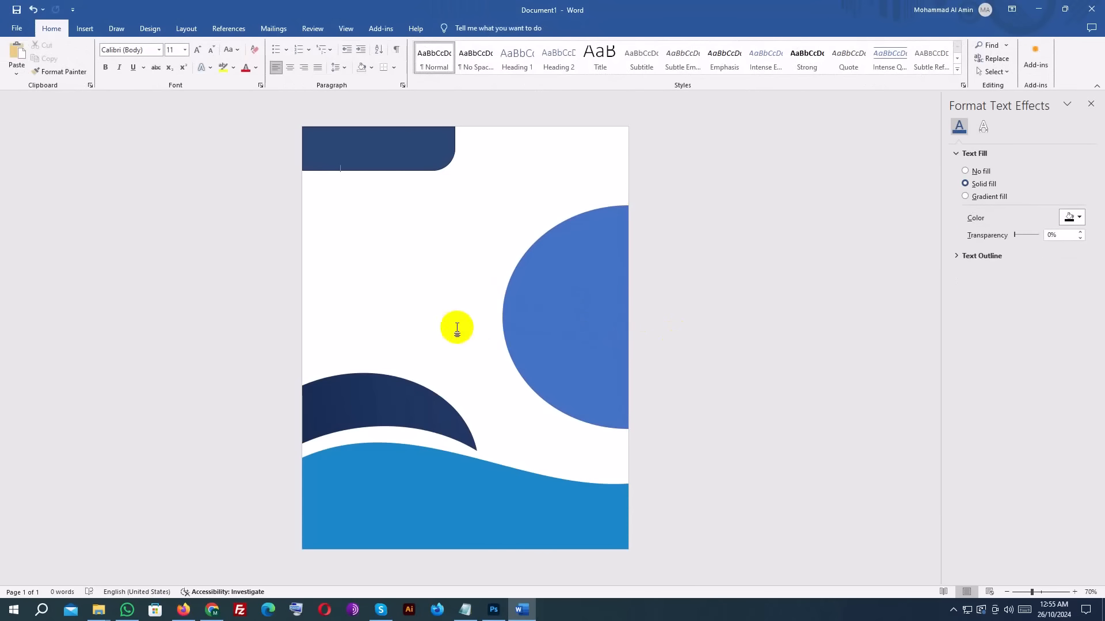
left_click(493, 609)
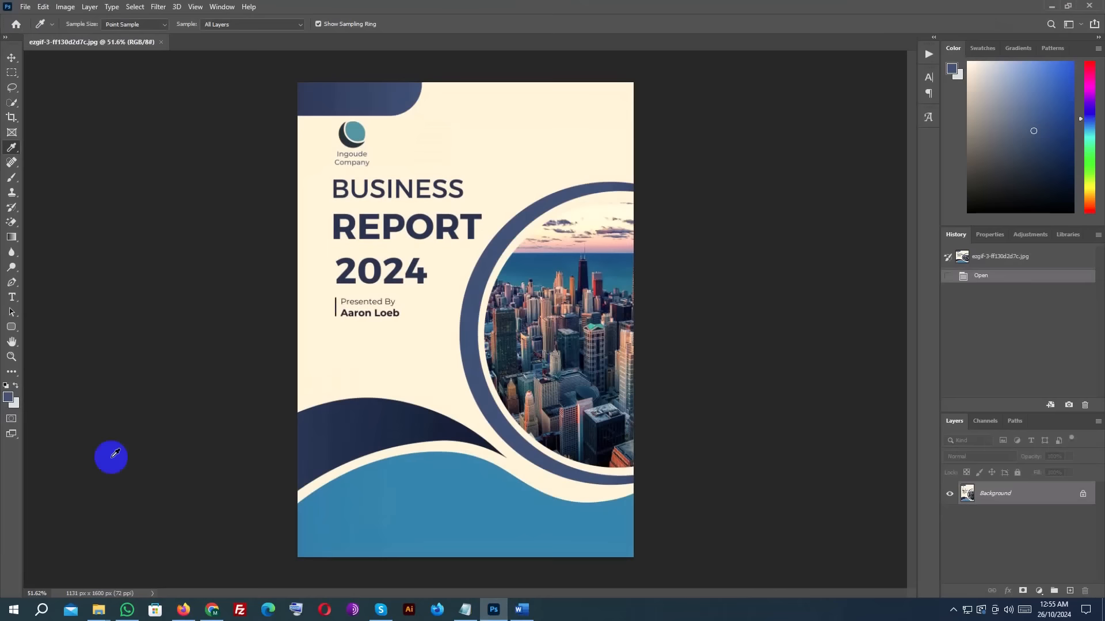
left_click(481, 265)
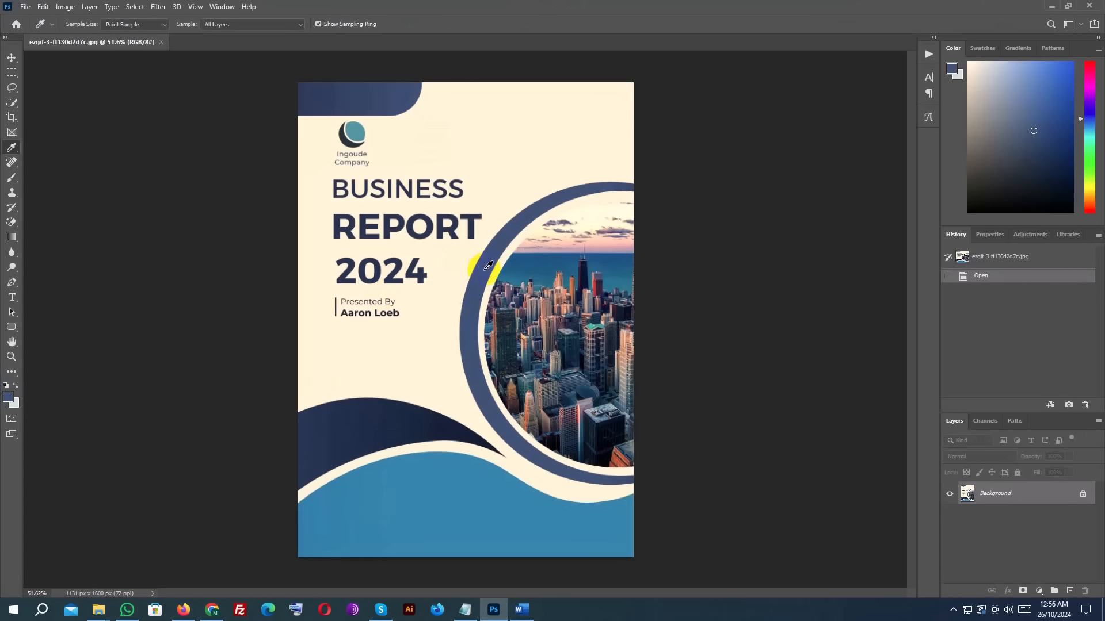
left_click(8, 398)
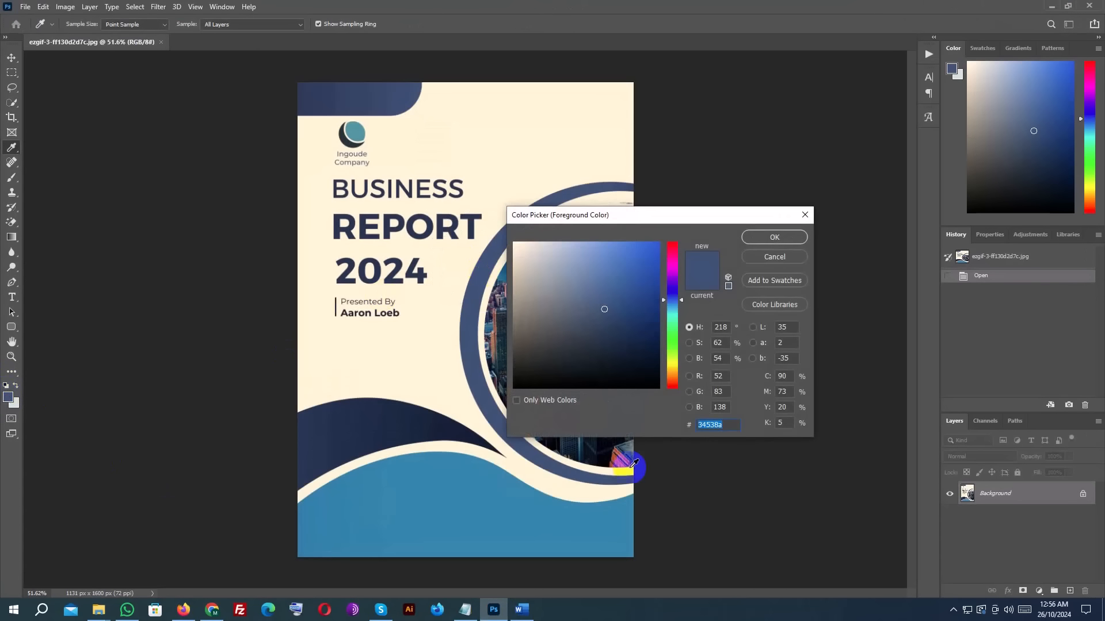
Return to Word and fill the half-round chord shape with the custom colour 34538a.
left_click(525, 612)
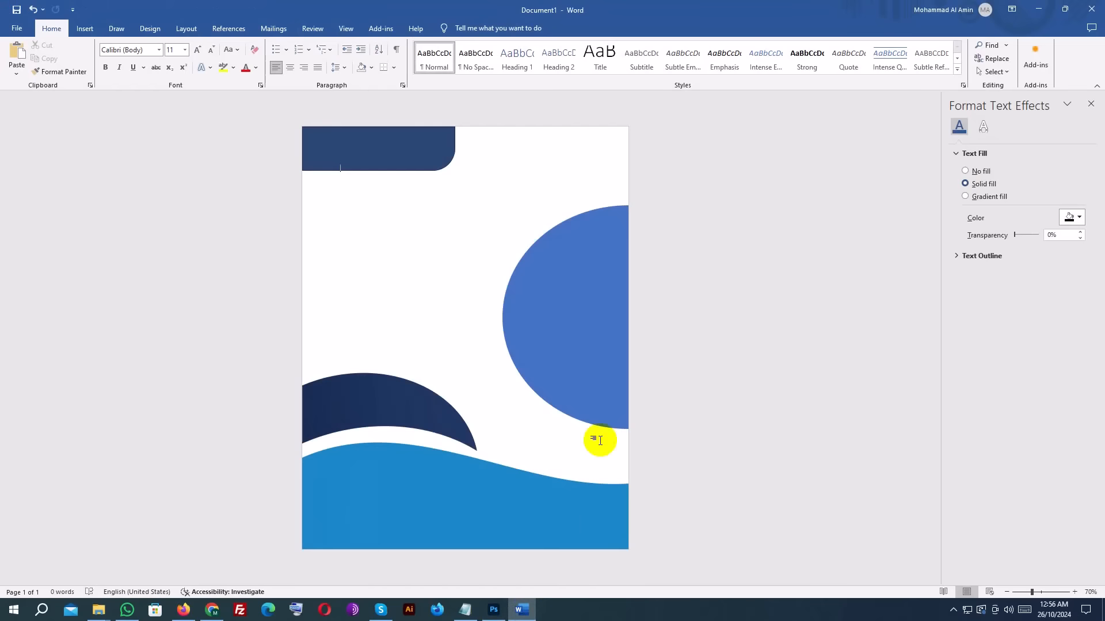
left_click(571, 318)
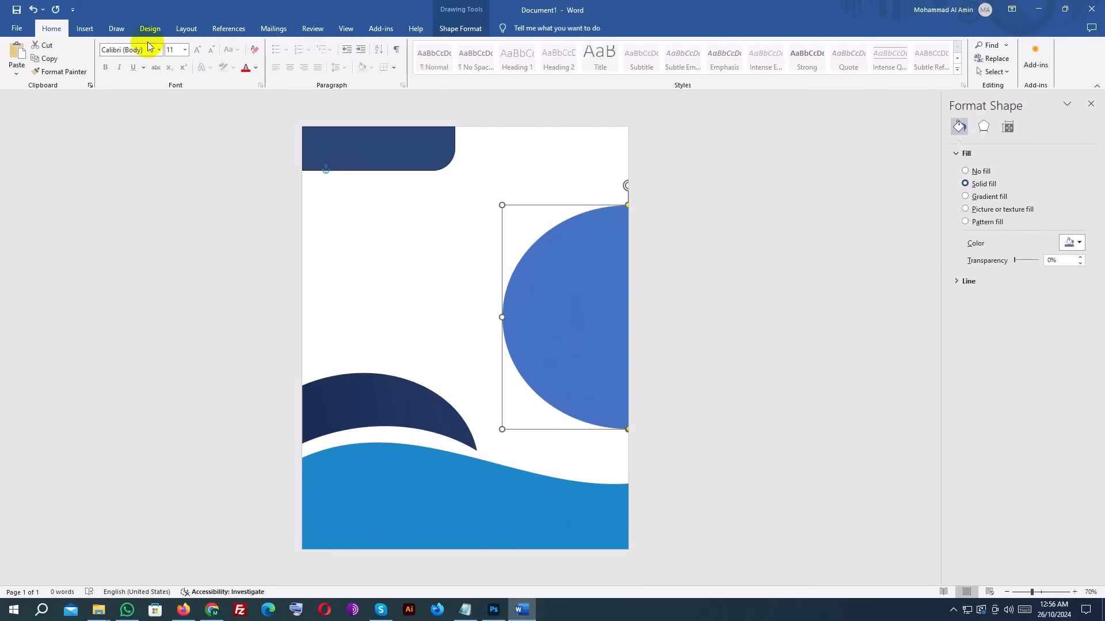
left_click(573, 289)
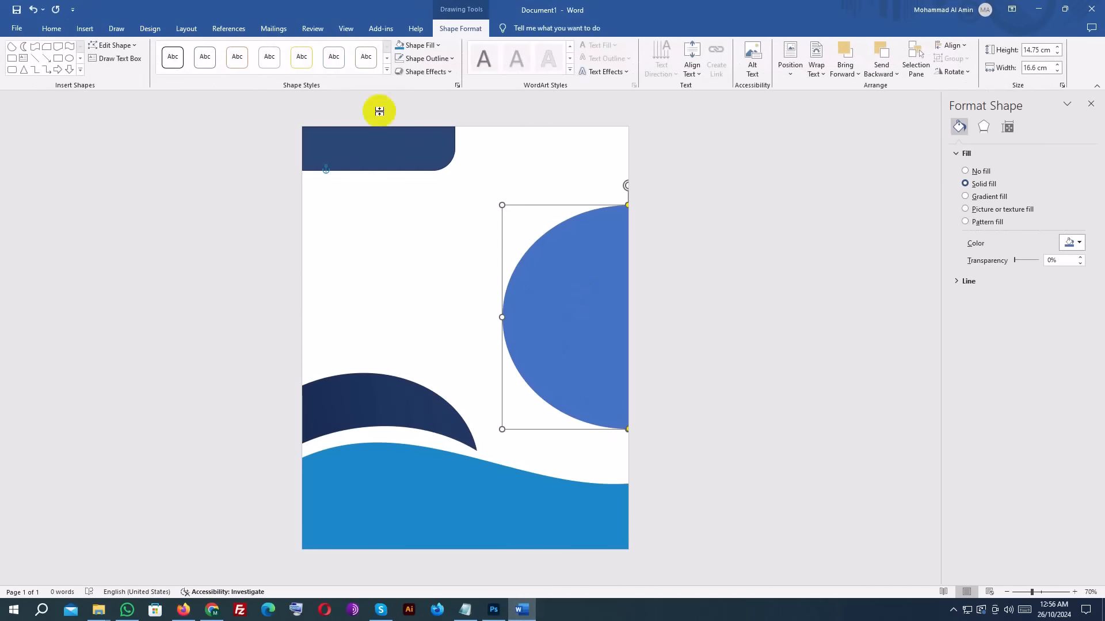
left_click(415, 45)
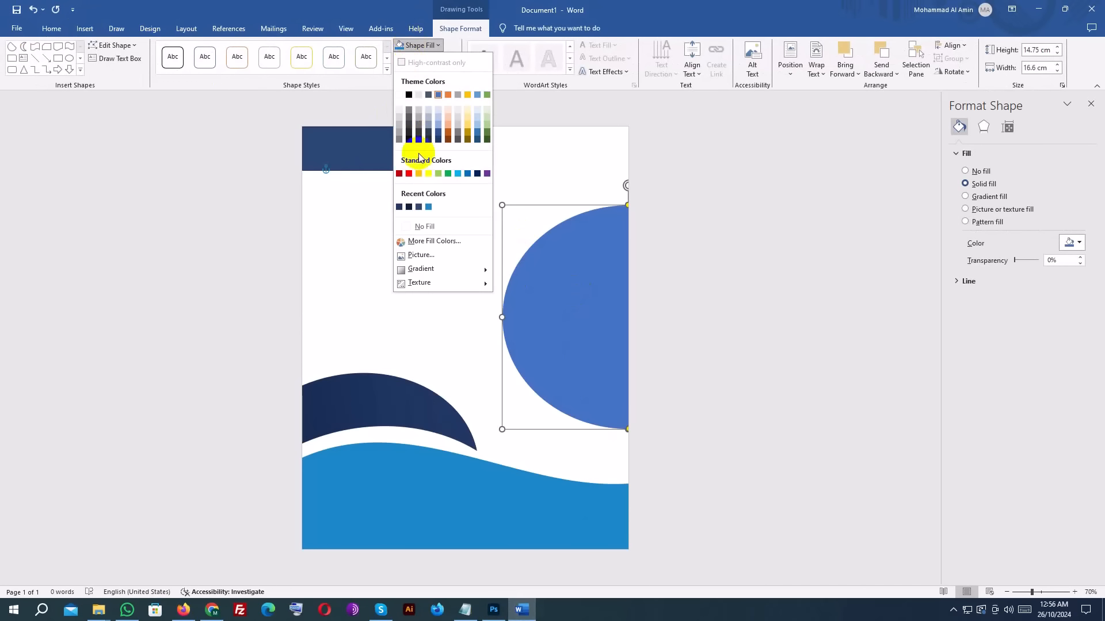
left_click(422, 243)
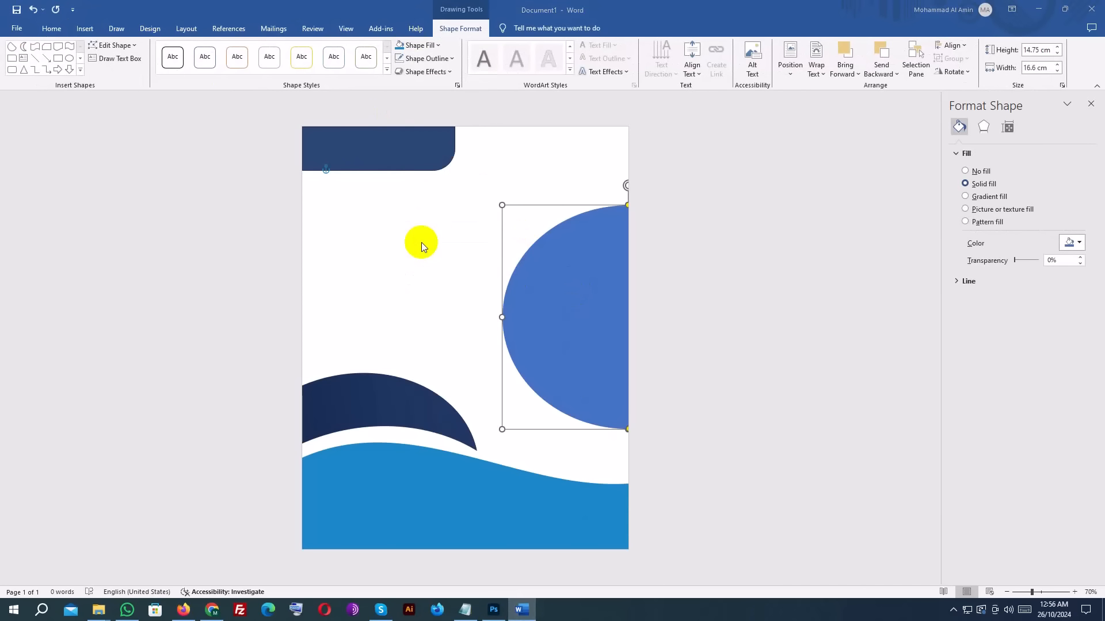
key("ctrl+v")
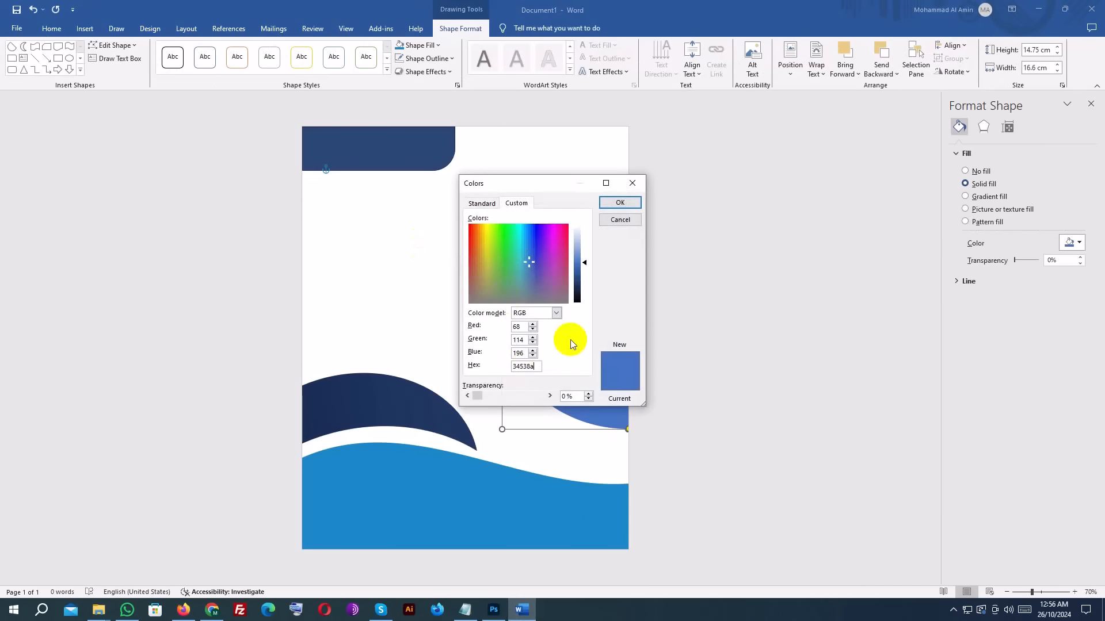
left_click(621, 205)
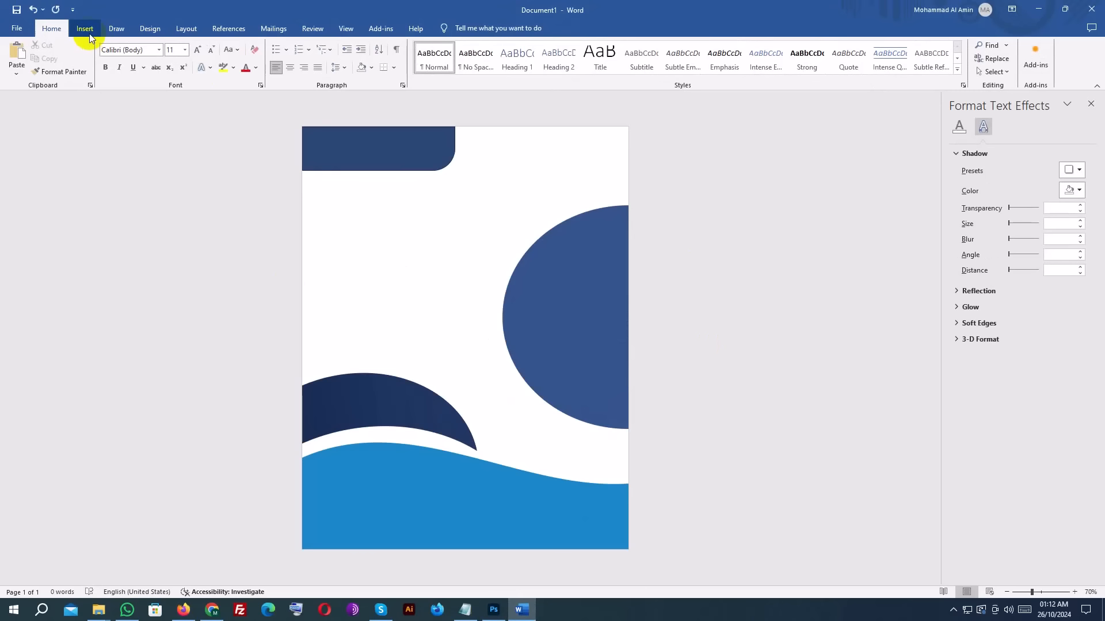
Copy the half-round chord shape and paste a duplicate of it onto the page.
left_click(539, 298)
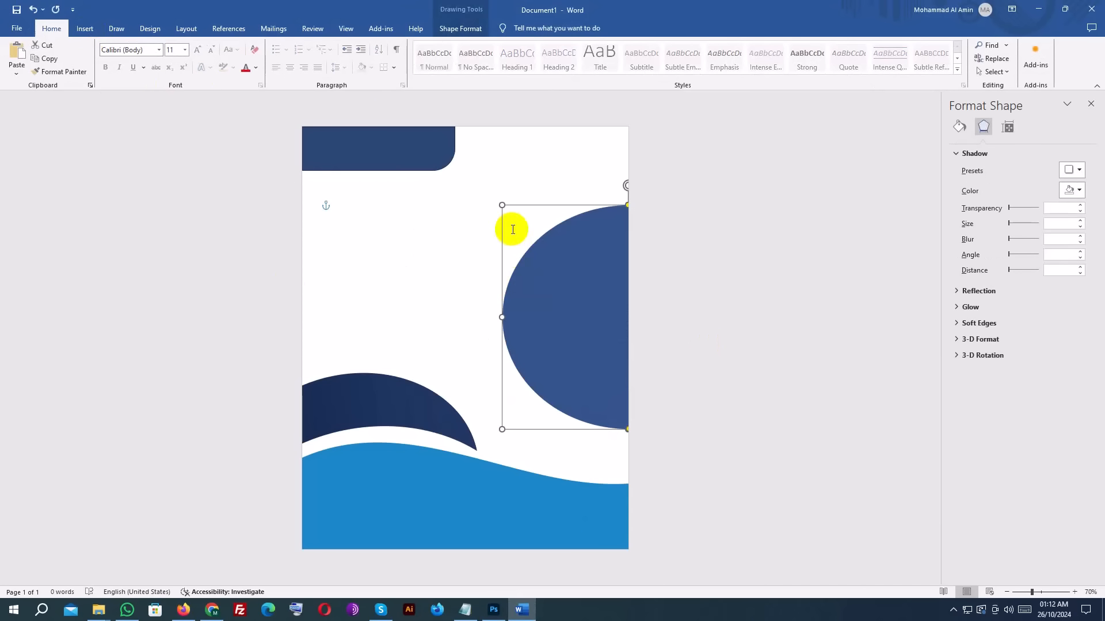
right_click(536, 270)
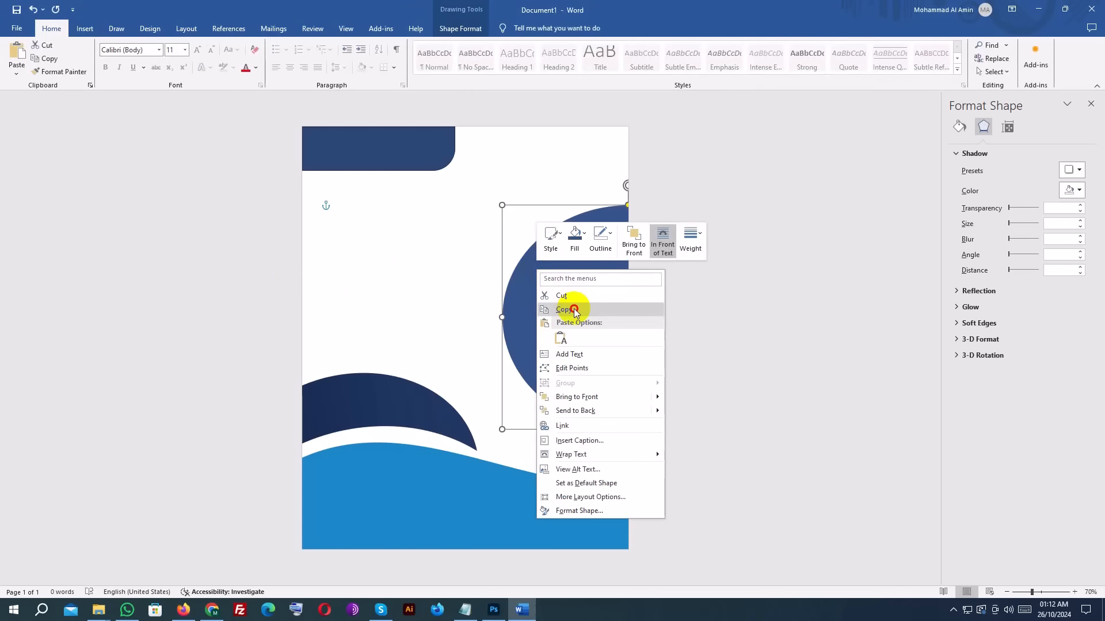
left_click(575, 312)
left_click(338, 215)
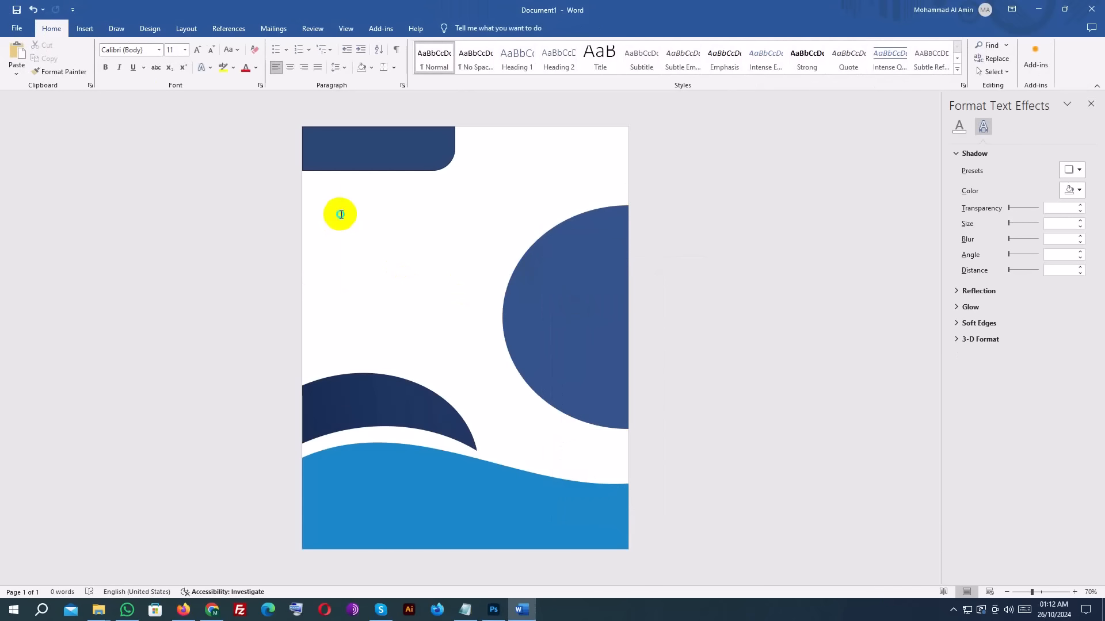
right_click(340, 214)
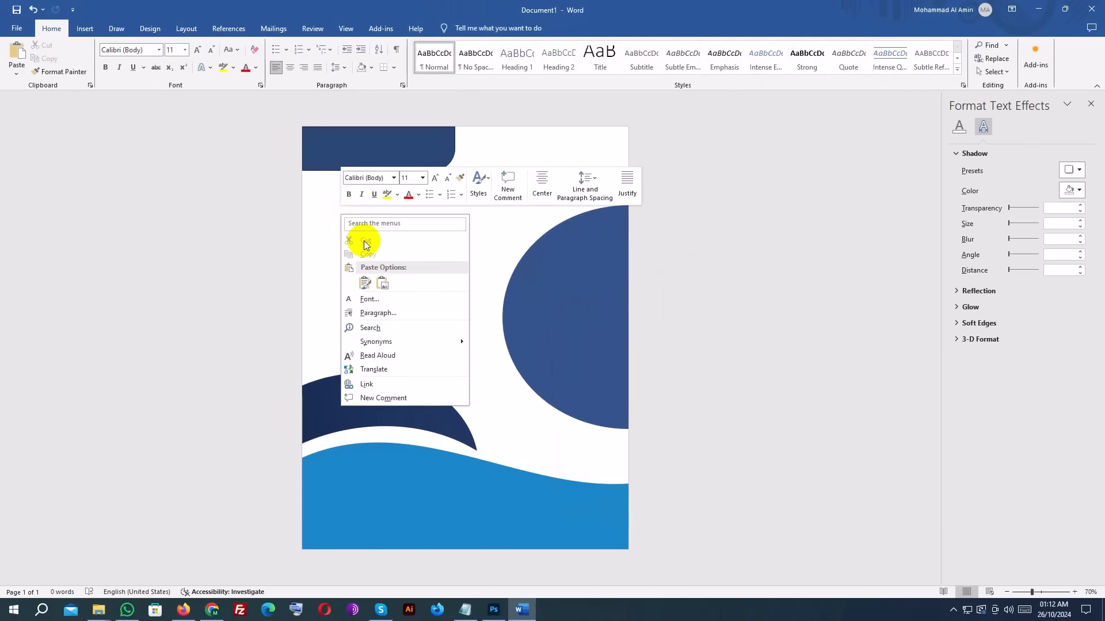
left_click(366, 282)
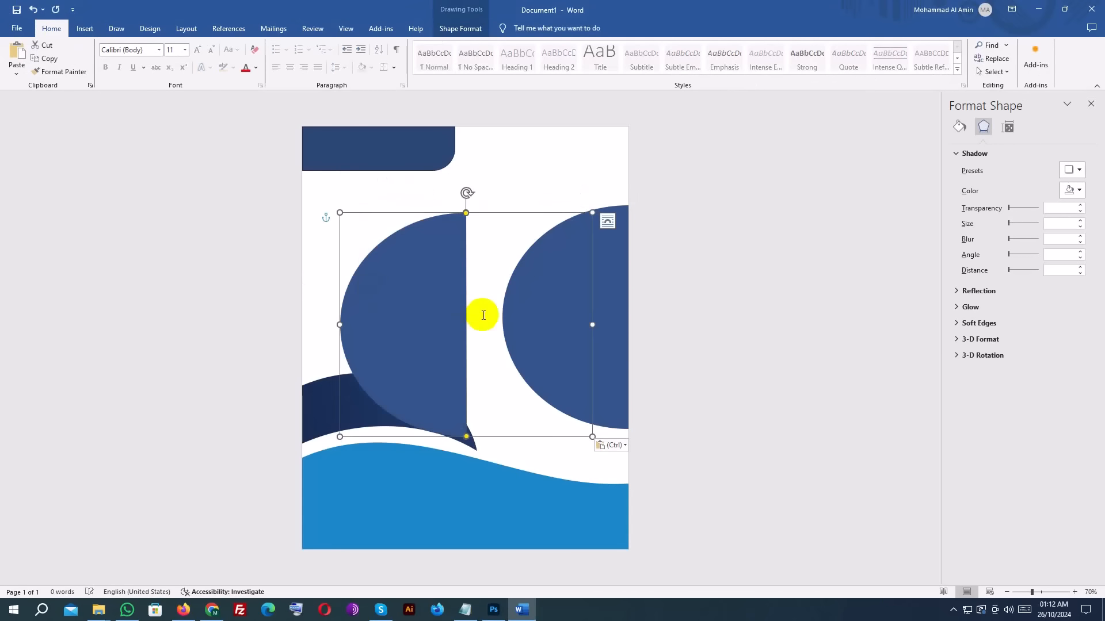
double_click(428, 294)
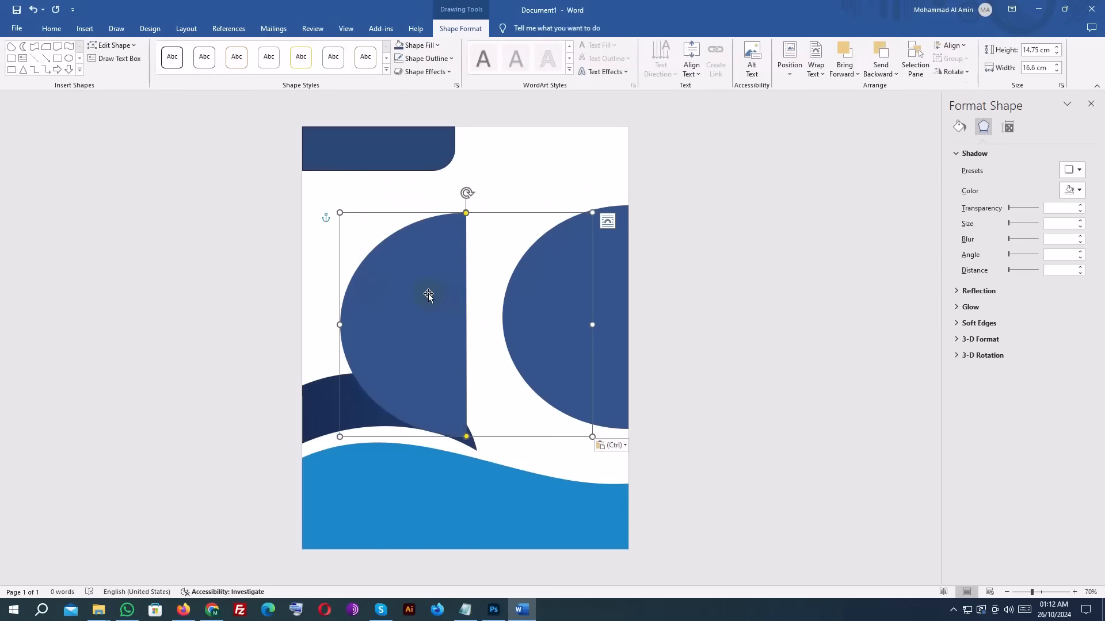
left_click(465, 218)
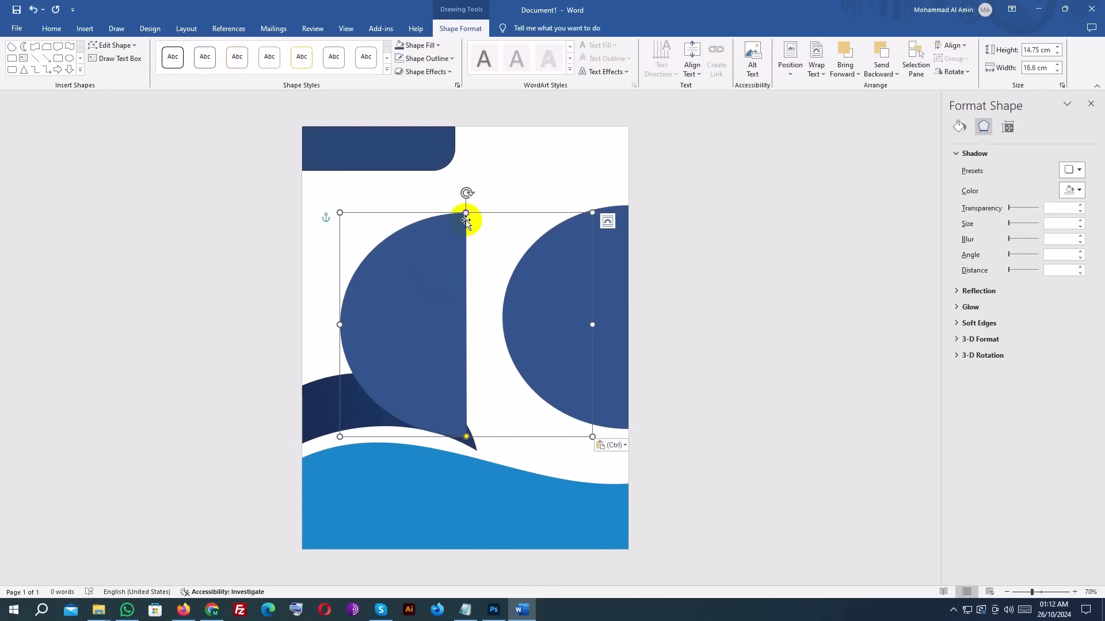
left_click_drag(466, 216, 468, 243)
key("ctrl+z")
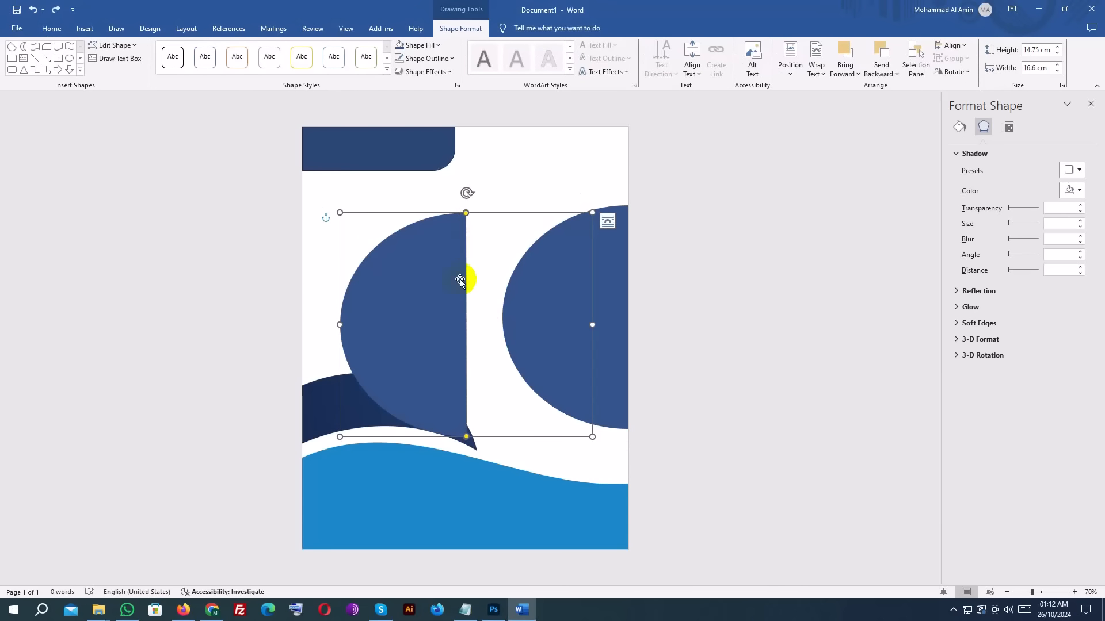
right_click(394, 297)
left_click(375, 284)
Give the duplicated half-round shape a 6 pt white outline.
left_click(428, 59)
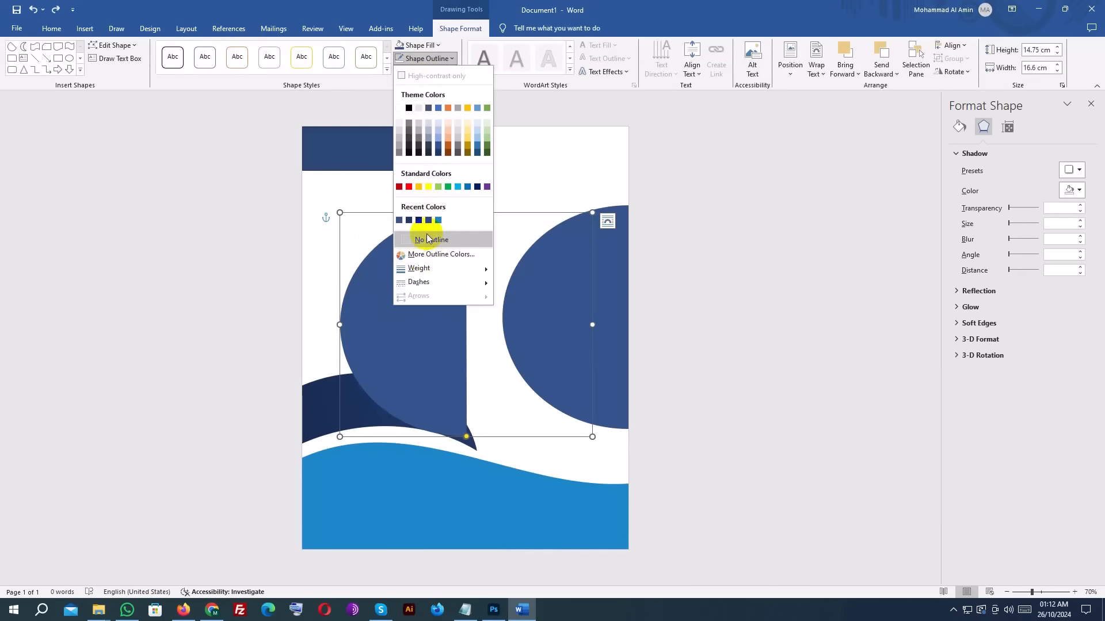
mouse_move(425, 268)
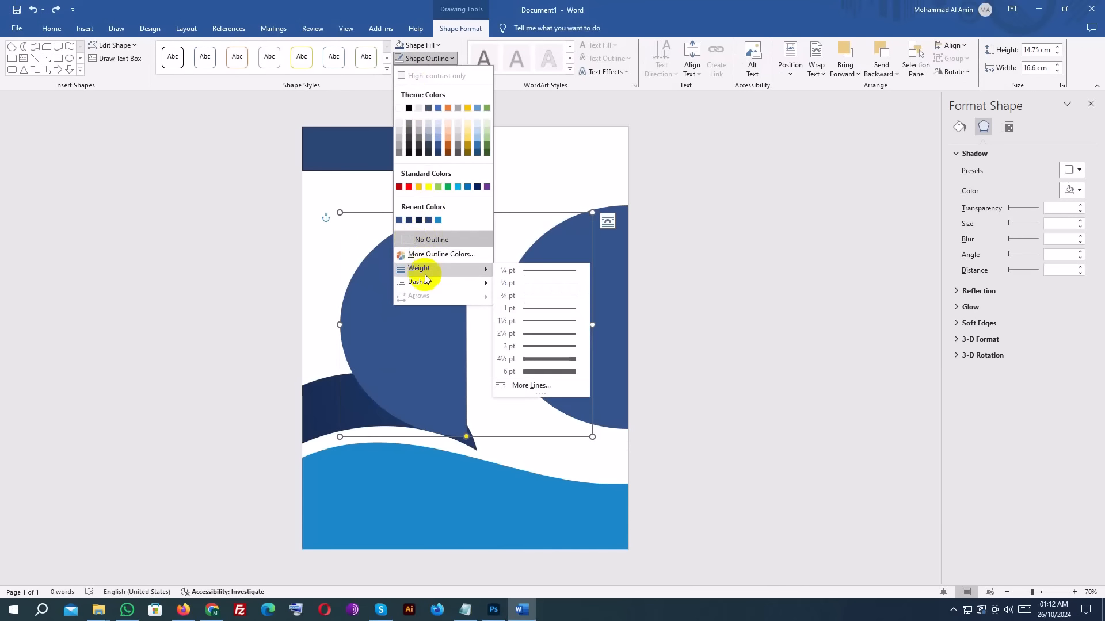
left_click(537, 372)
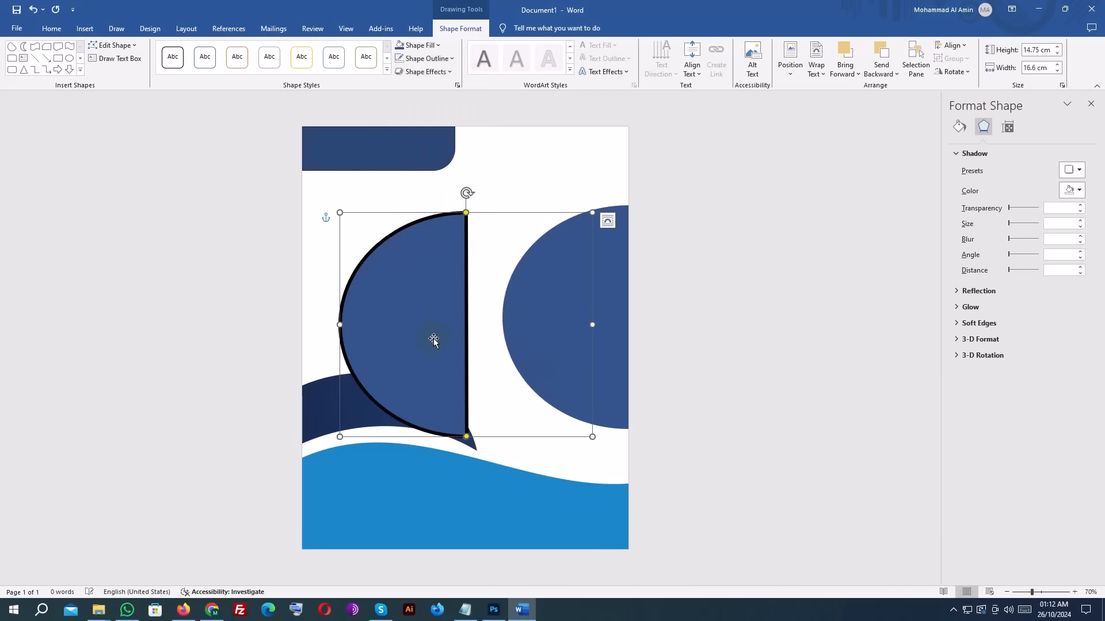
left_click(423, 59)
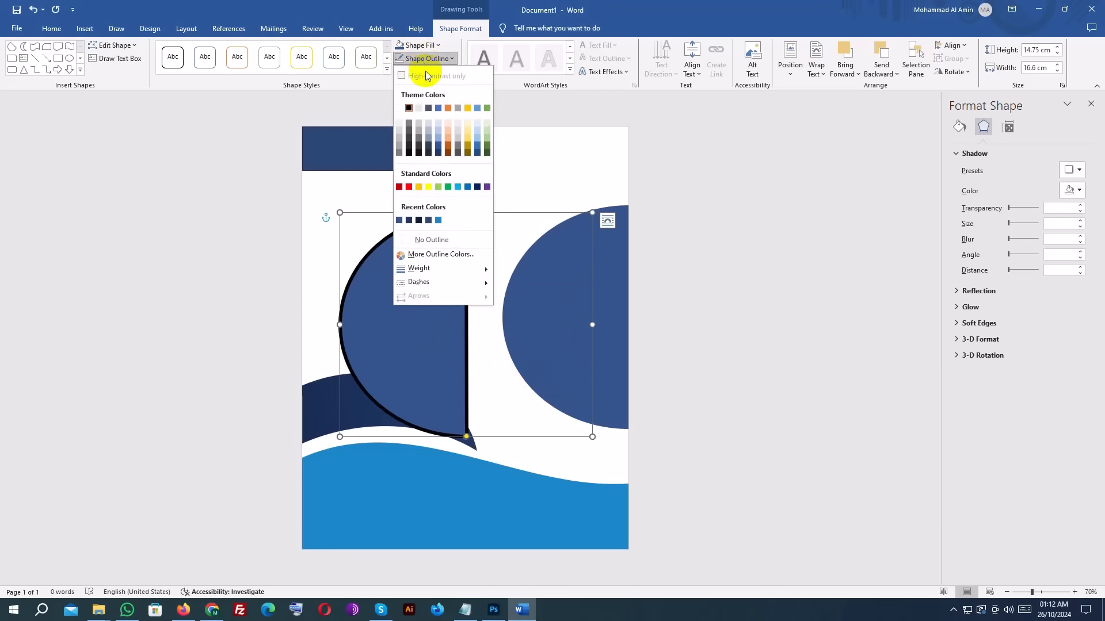
left_click(398, 109)
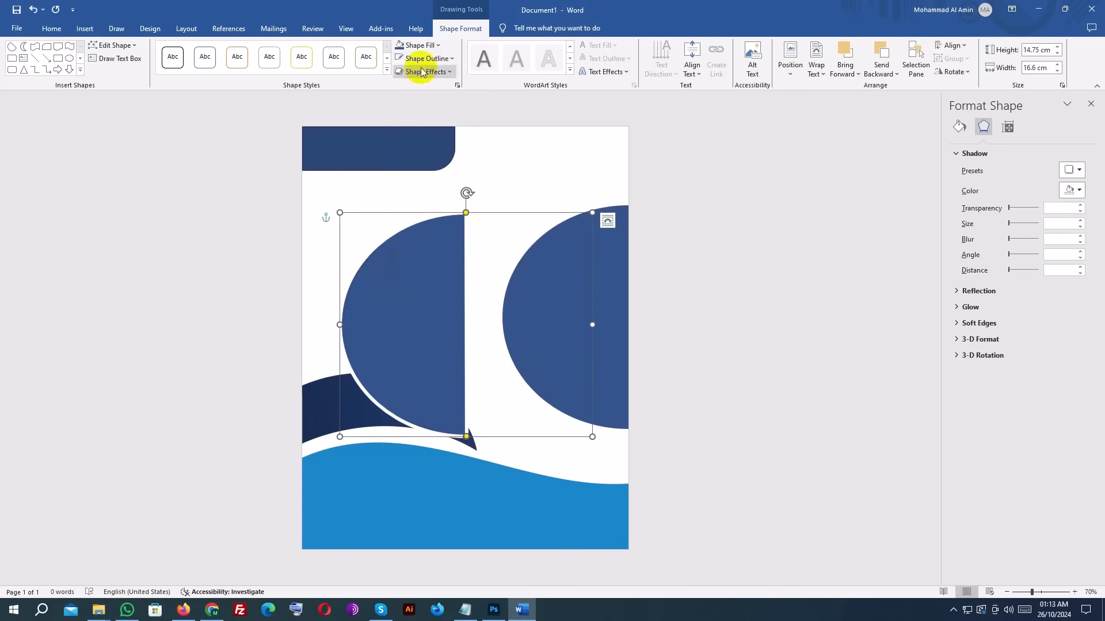
Fill the duplicate with an online picture found by searching for "building", choosing the blue glass skyscrapers.
left_click(420, 45)
left_click(431, 254)
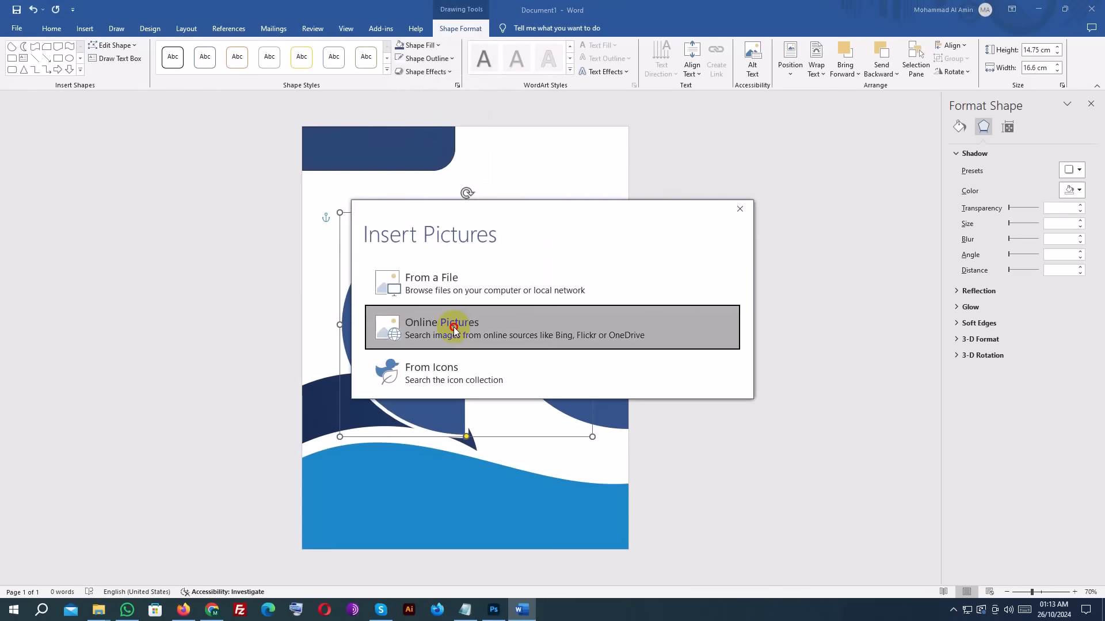
left_click(453, 327)
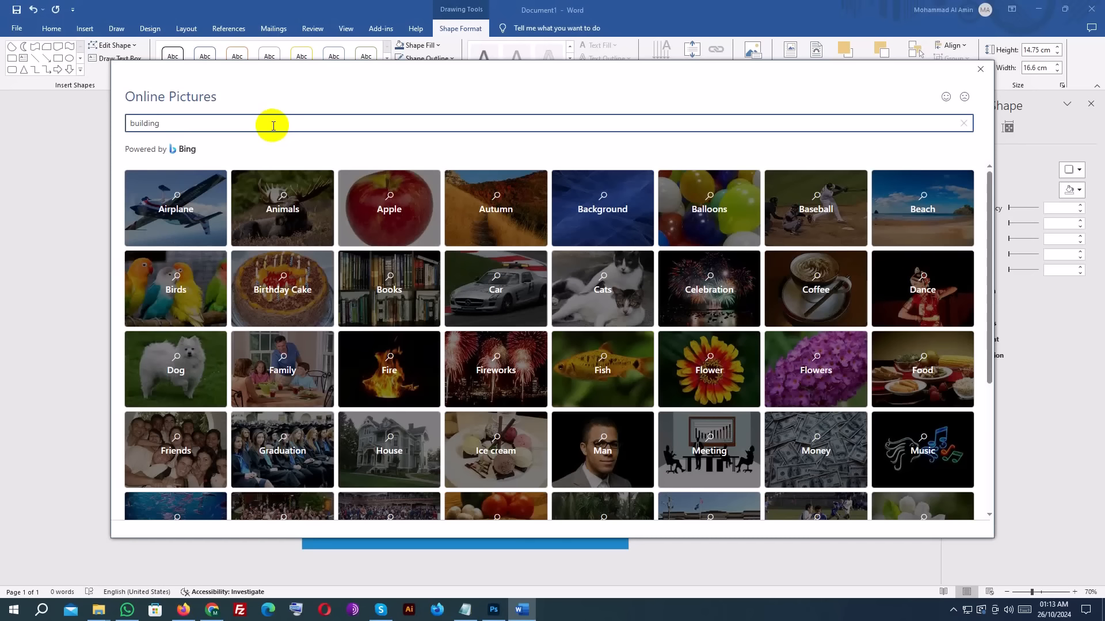
key("Return")
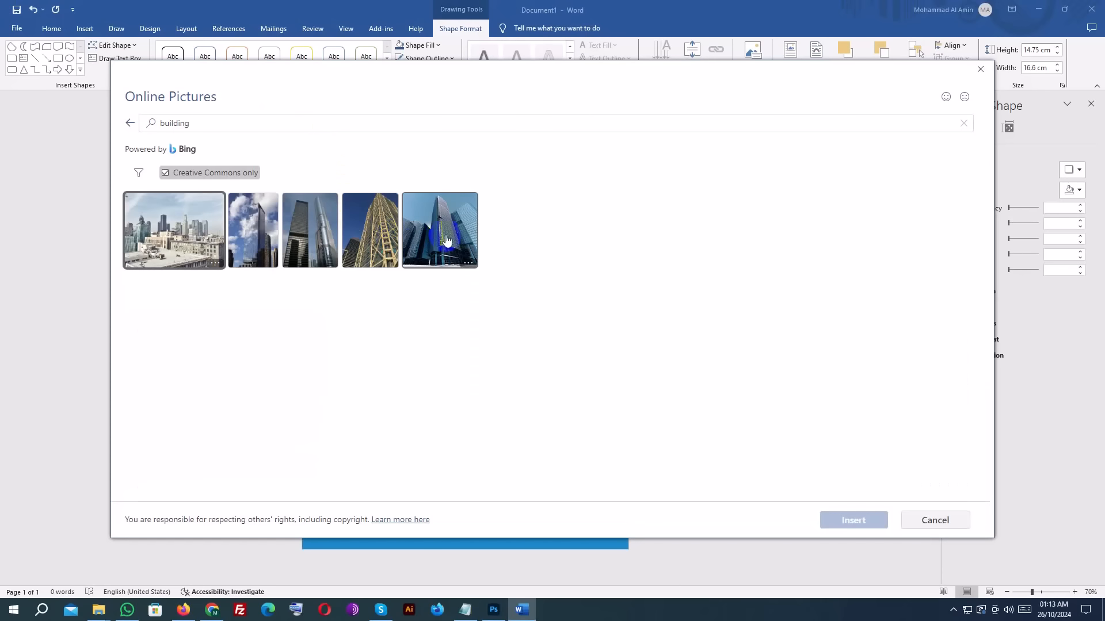
double_click(446, 238)
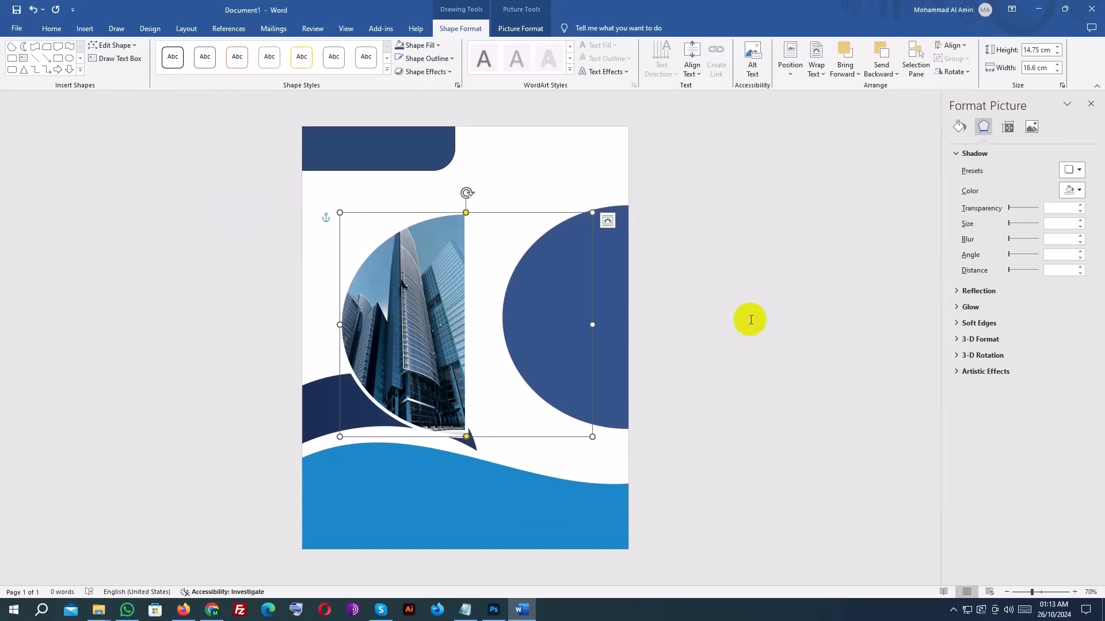
Move the picture-filled half-round shape horizontally over the blue one until its straight side meets the page's right edge.
key("Right")
key("Right")
key("Right")
key("Right")
key("Right")
key("Right")
key("Right")
key("Right")
key("Right")
key("Right")
key("Right")
key("Right")
key("Right")
key("Right")
key("Right")
key("Right")
key("Right")
key("Right")
key("Right")
key("Right")
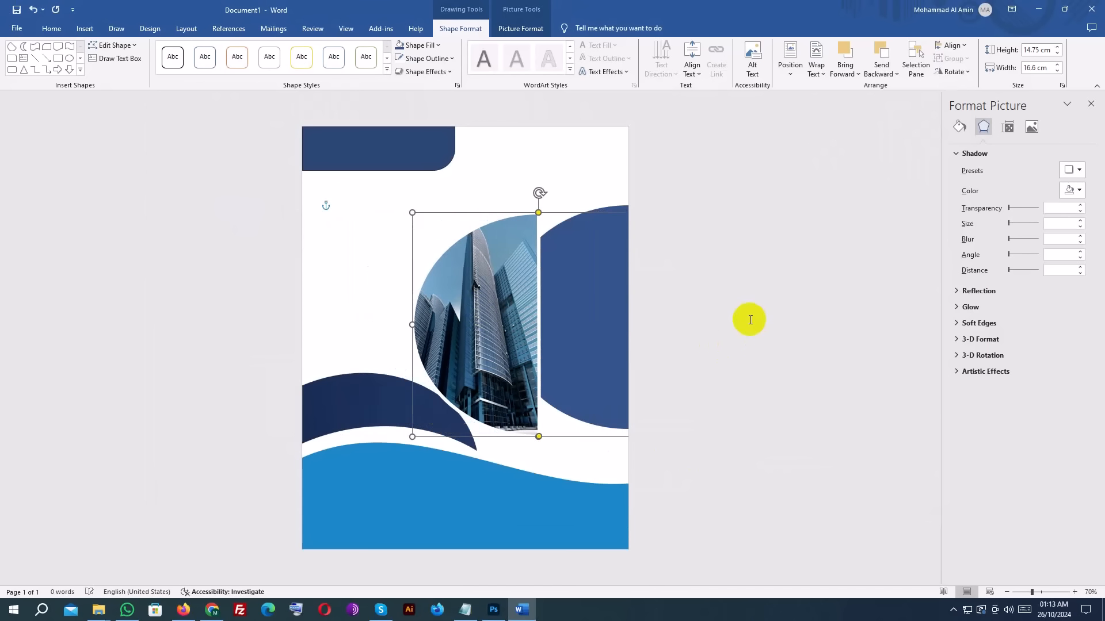
key("Right")
key("Right")
key("Right")
key("Right")
key("Right")
key("Right")
key("Right")
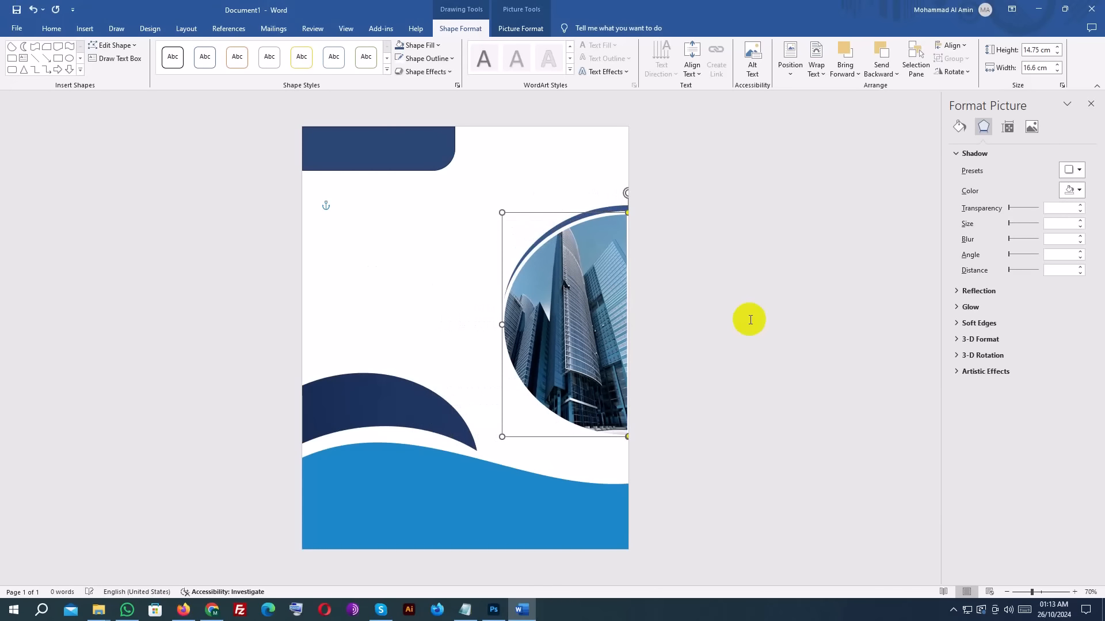
key("Right")
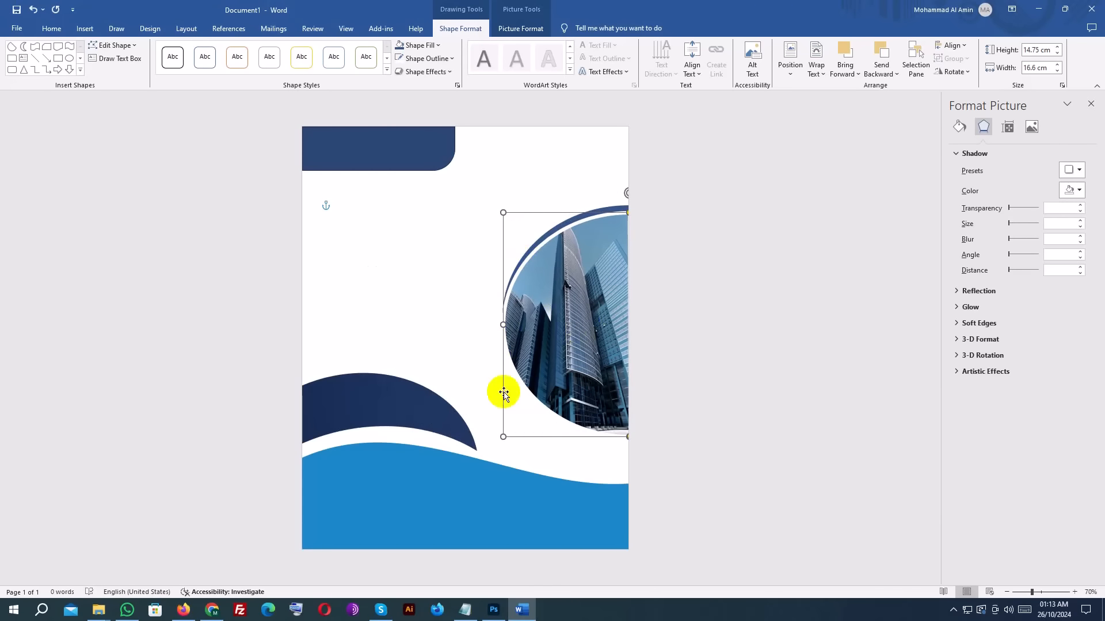
Shrink the picture-filled shape to about 13.63 cm high and 15.75 cm wide and centre it inside the blue half-round as a ring.
left_click(504, 431)
left_click_drag(508, 429, 511, 428)
left_click_drag(578, 326, 580, 320)
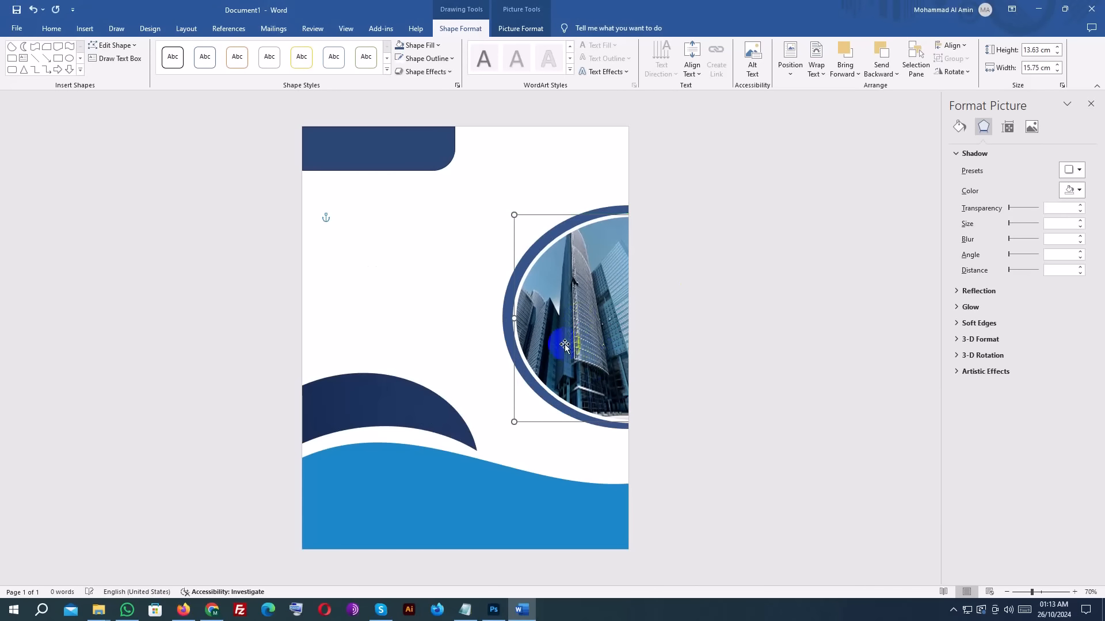
left_click_drag(565, 345, 565, 344)
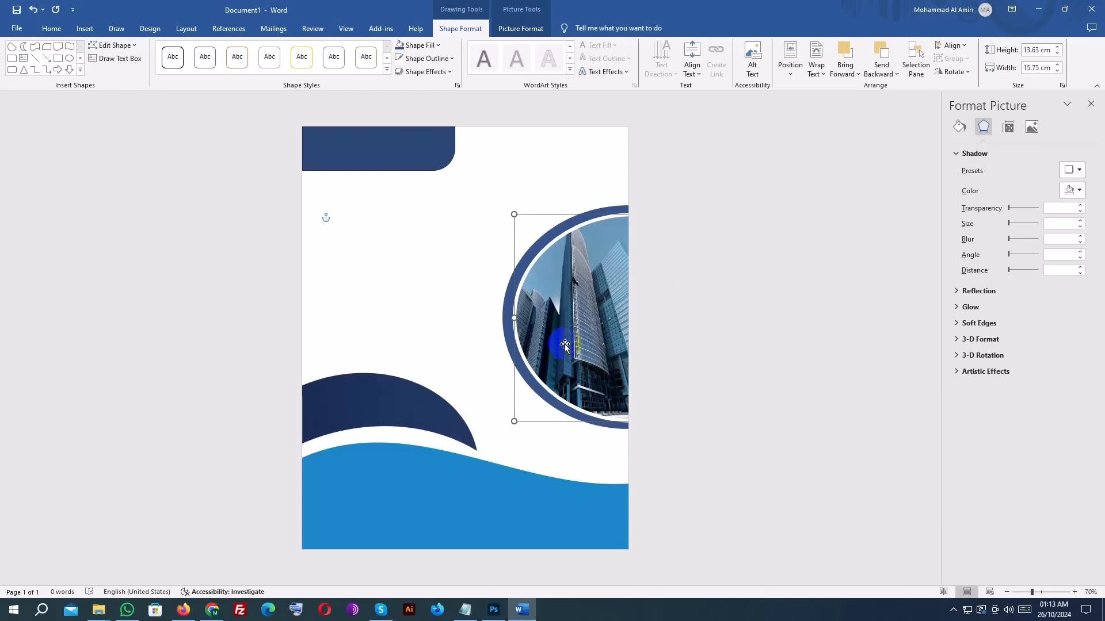
key("Up")
key("Left")
key("Left")
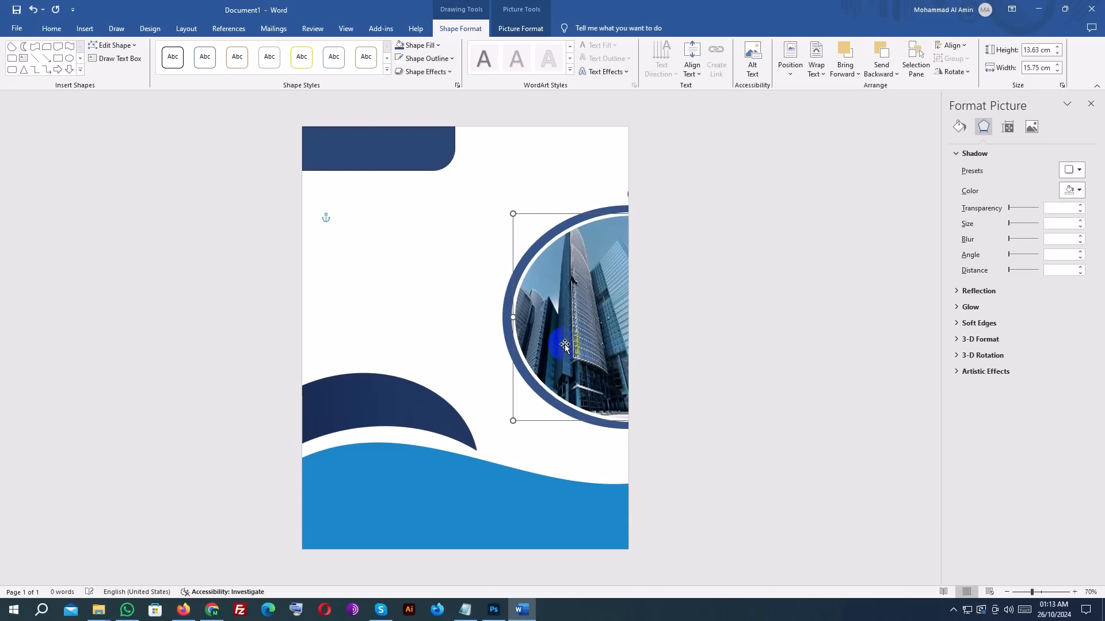
Group the picture-filled half-round shape with the blue half-round shape behind it.
left_click(362, 220)
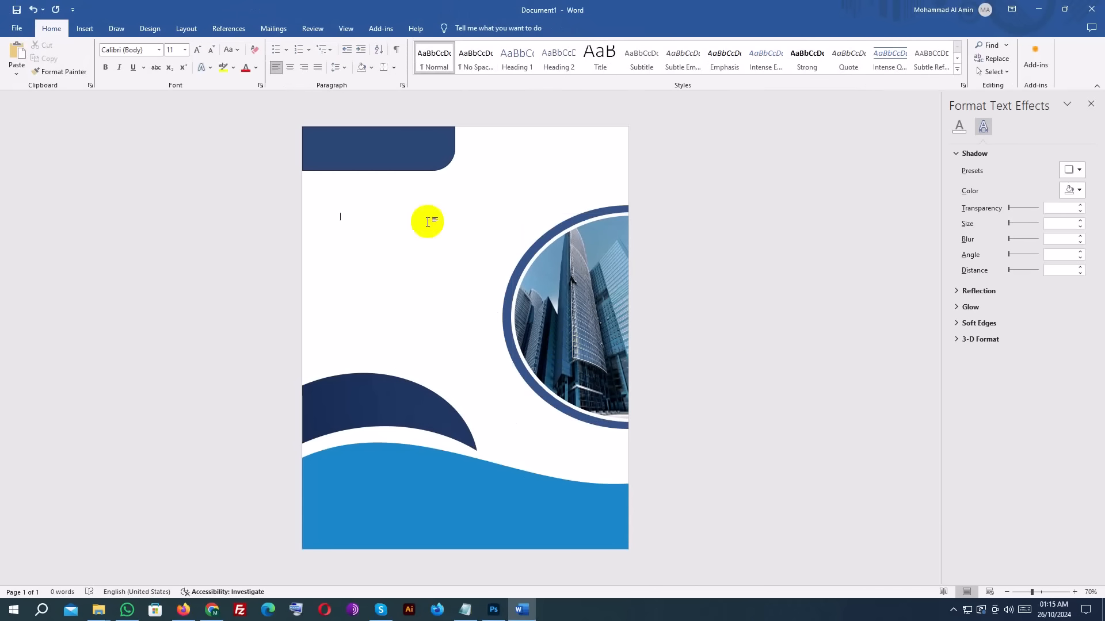
left_click(575, 255)
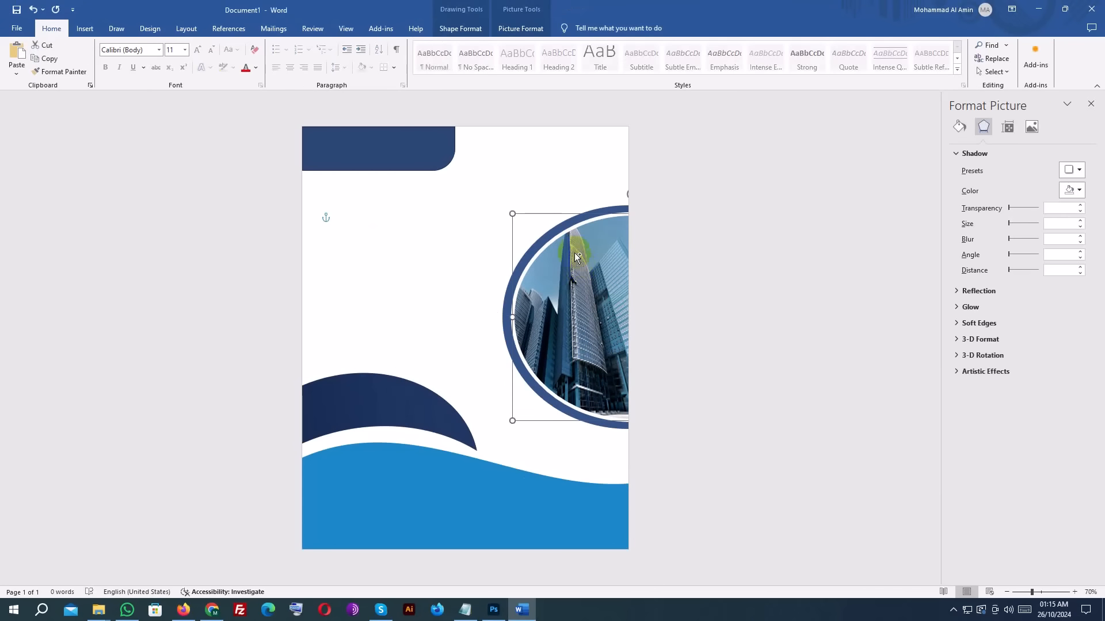
left_click(602, 209, "shift")
right_click(580, 208)
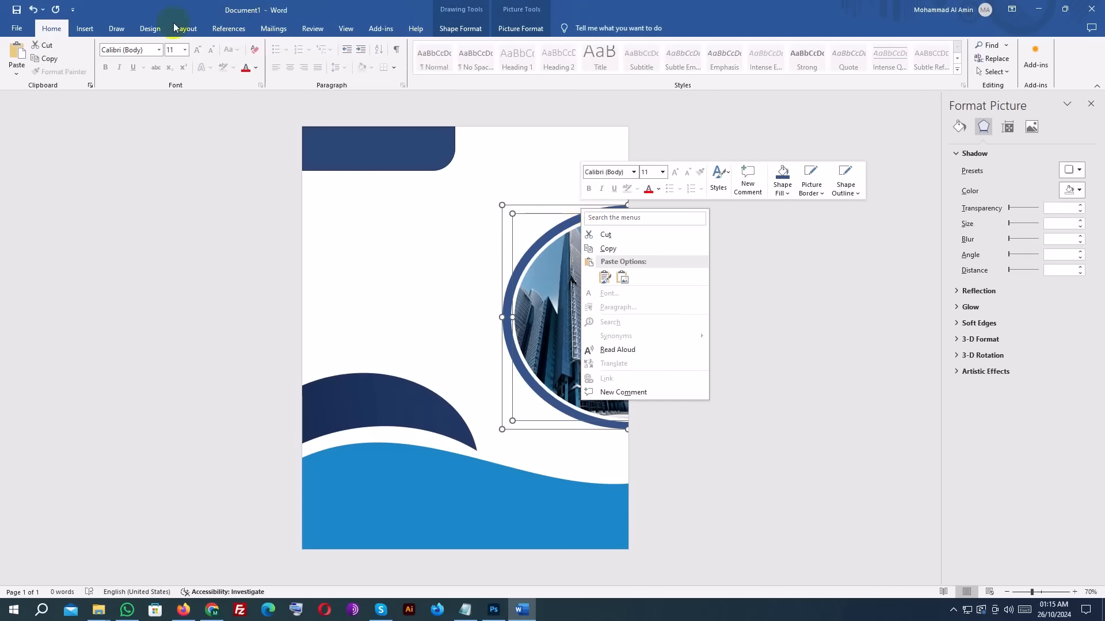
left_click(84, 28)
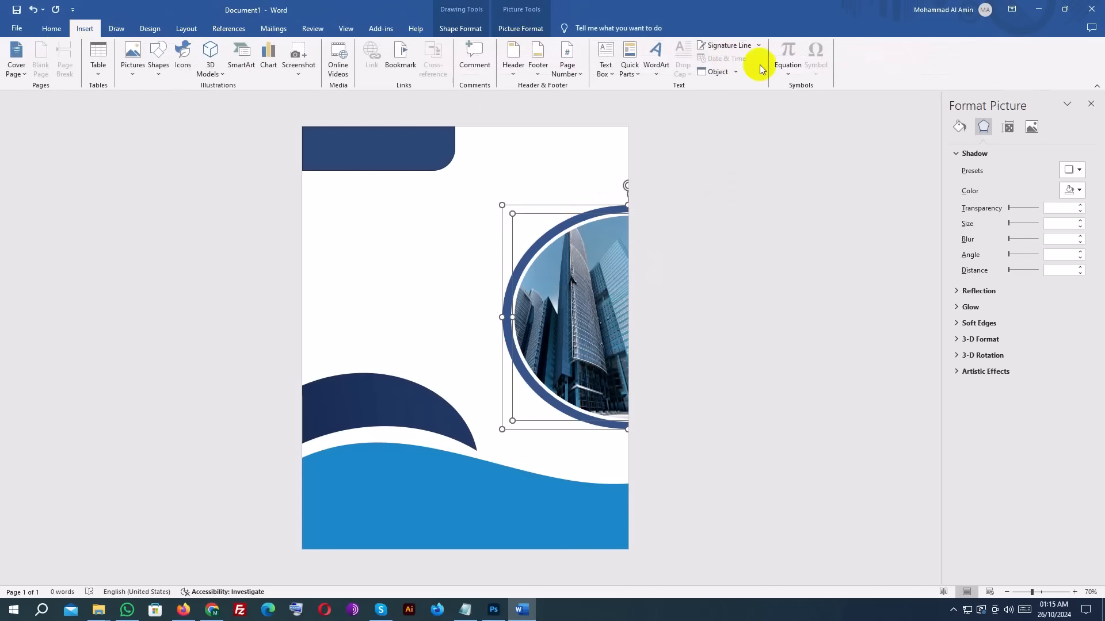
left_click(116, 28)
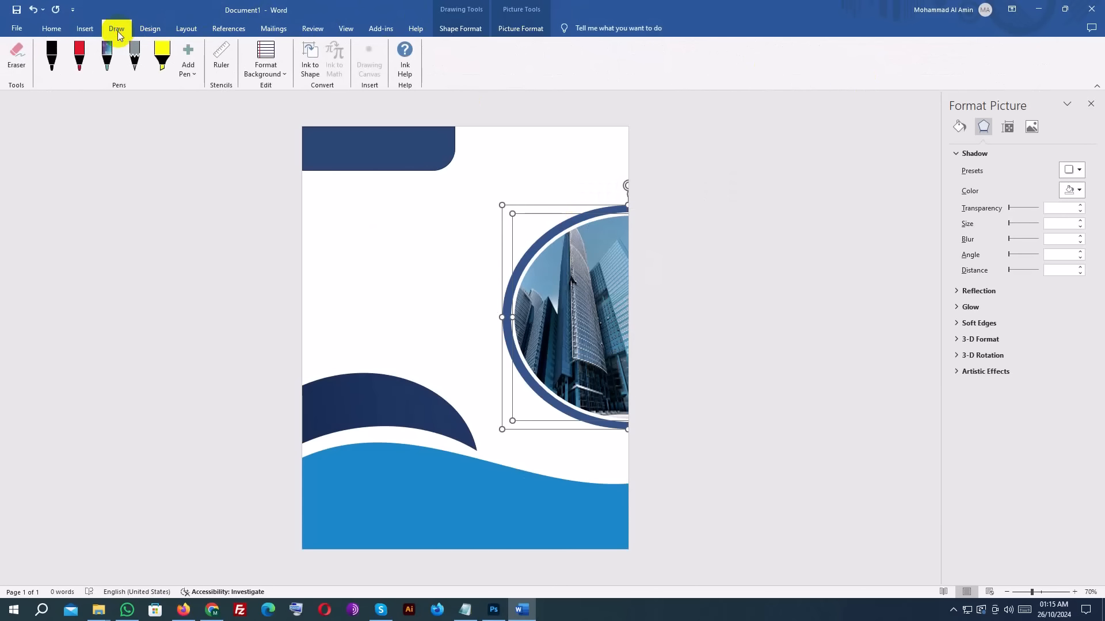
left_click(94, 34)
left_click(182, 34)
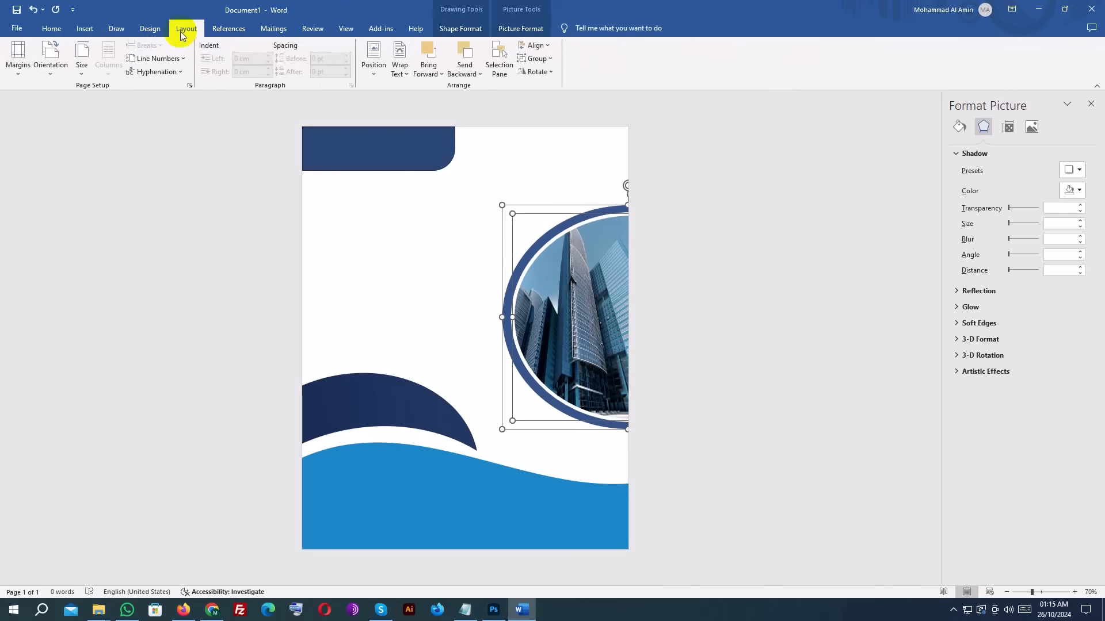
left_click(538, 60)
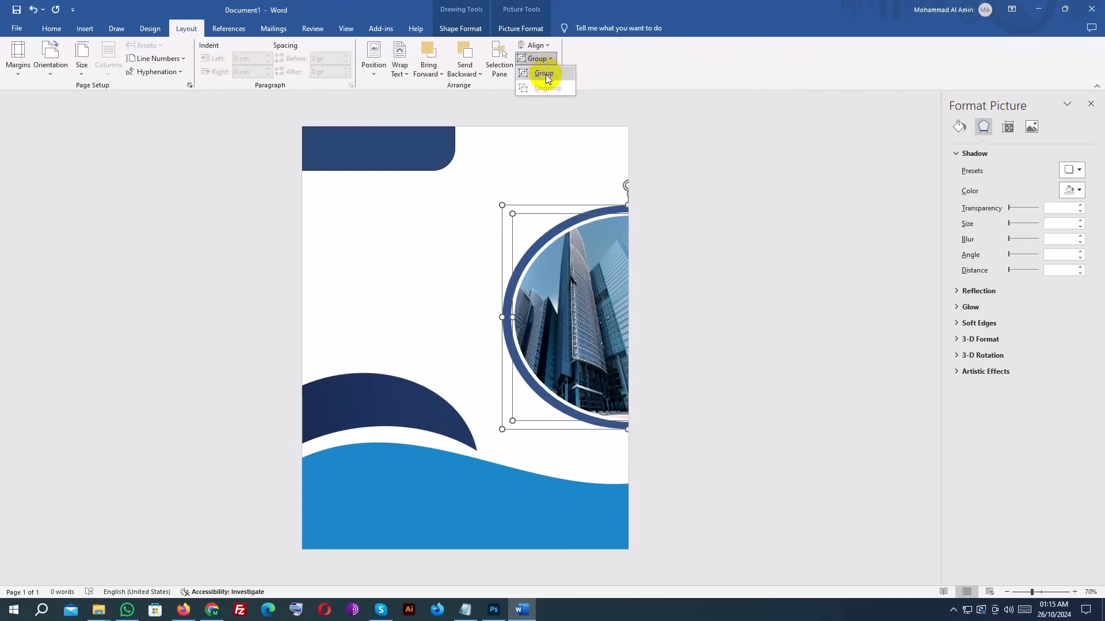
left_click(544, 74)
left_click(851, 296)
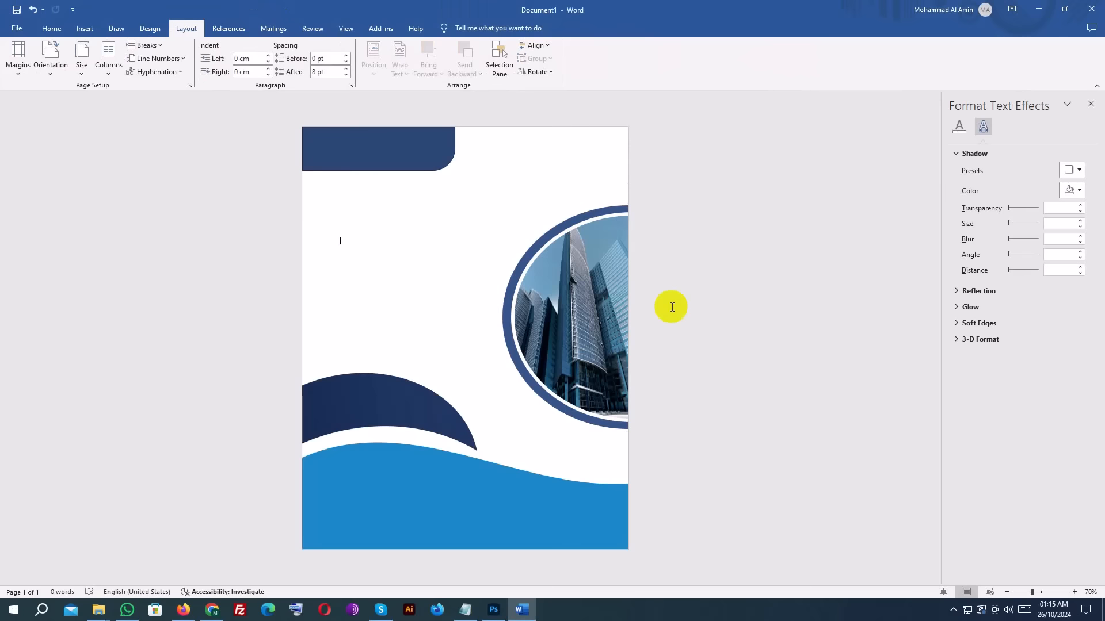
left_click(468, 253)
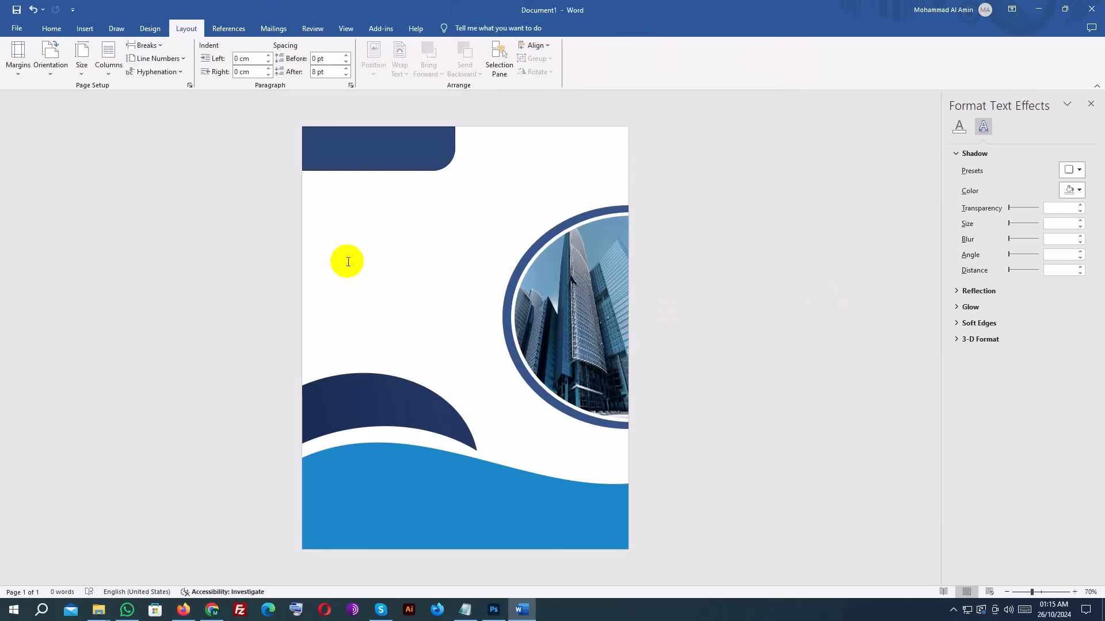
left_click(85, 30)
left_click(132, 57)
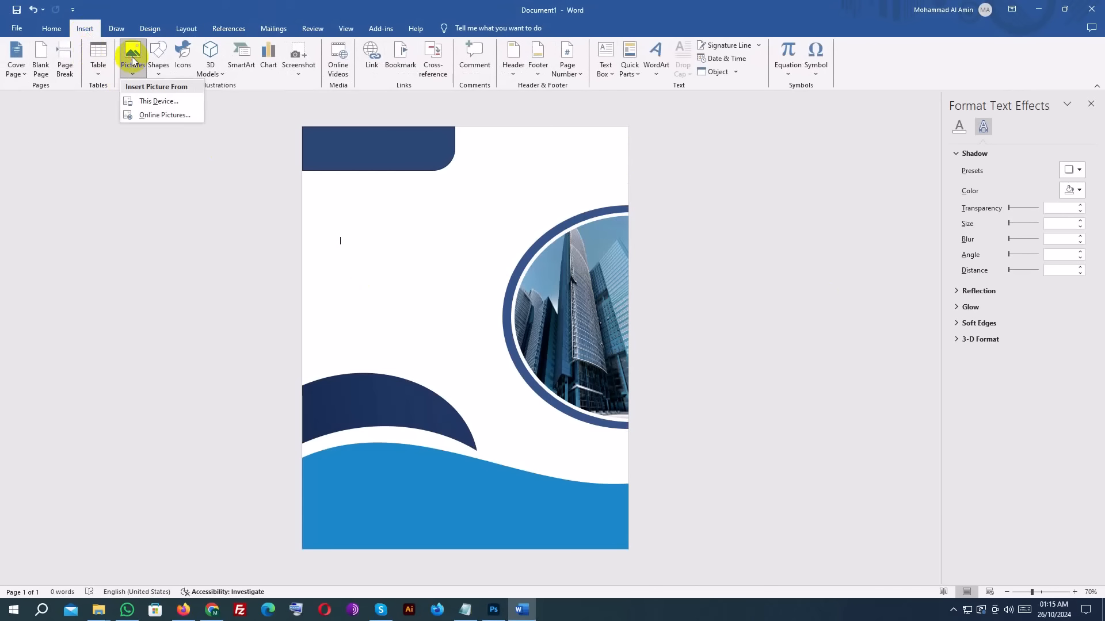
left_click(145, 100)
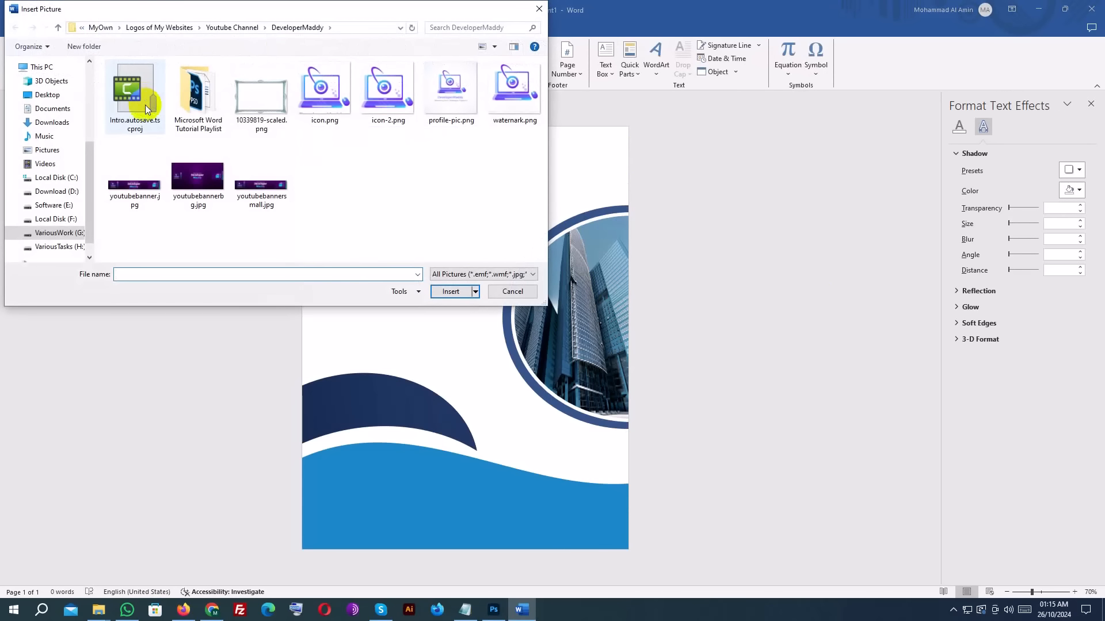
double_click(195, 99)
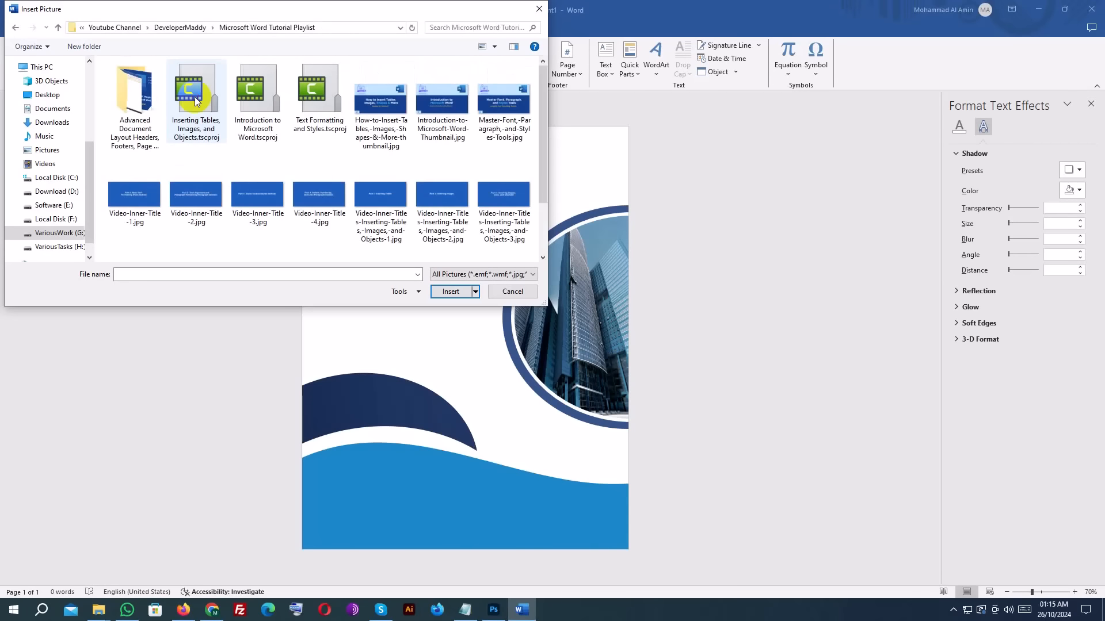
double_click(141, 100)
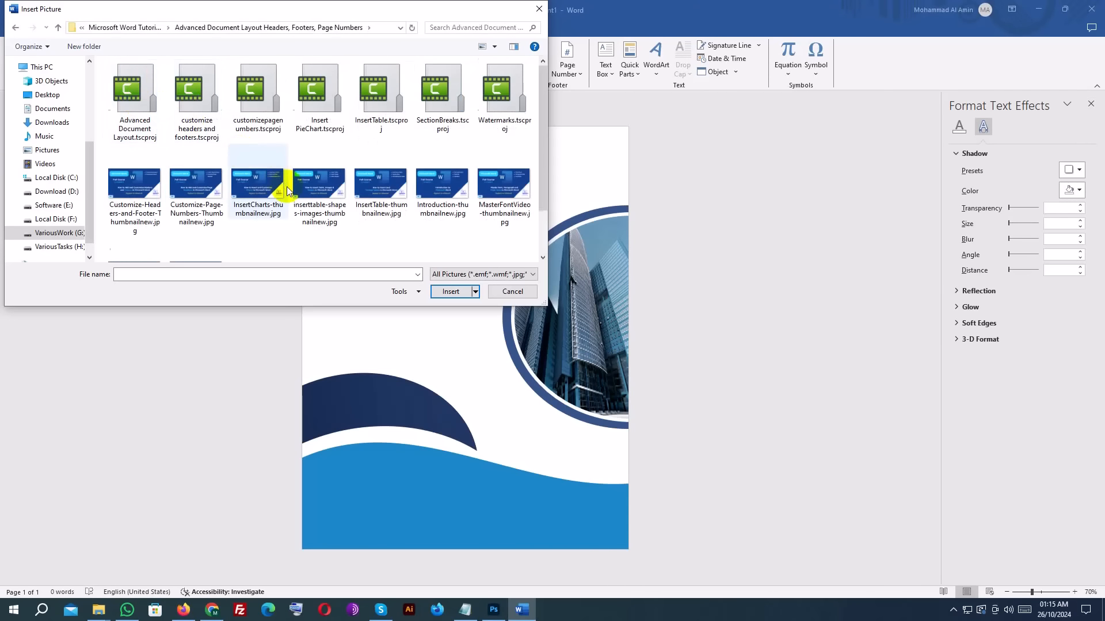
scroll(282, 193, "down", 1)
left_click(512, 292)
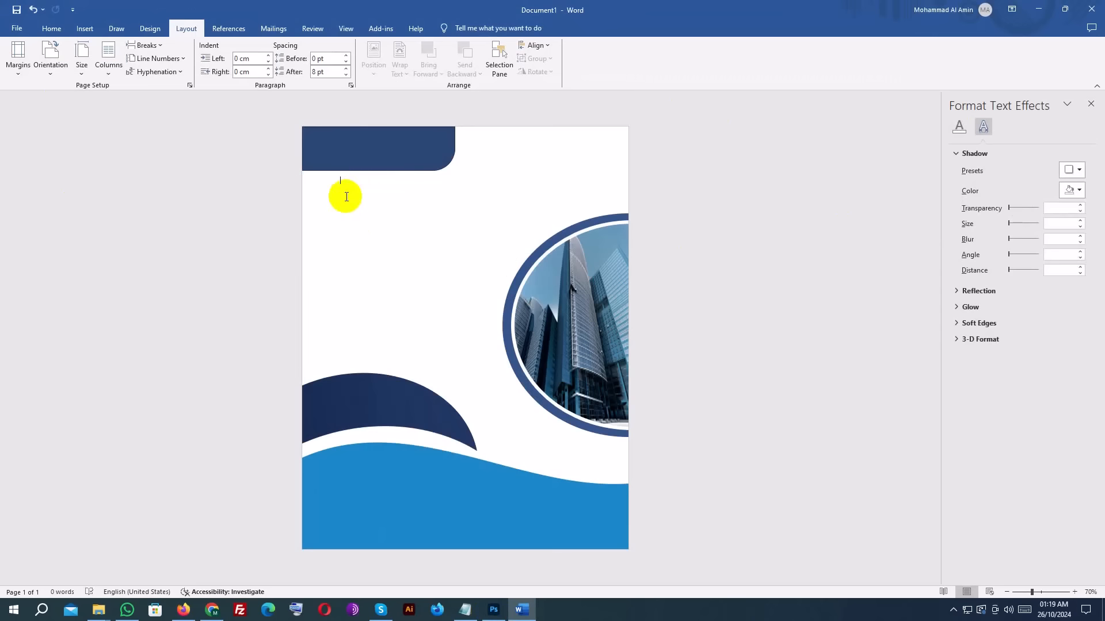
Insert the picture logo.png from the DeveloperMaddy folder on this device.
left_click(83, 29)
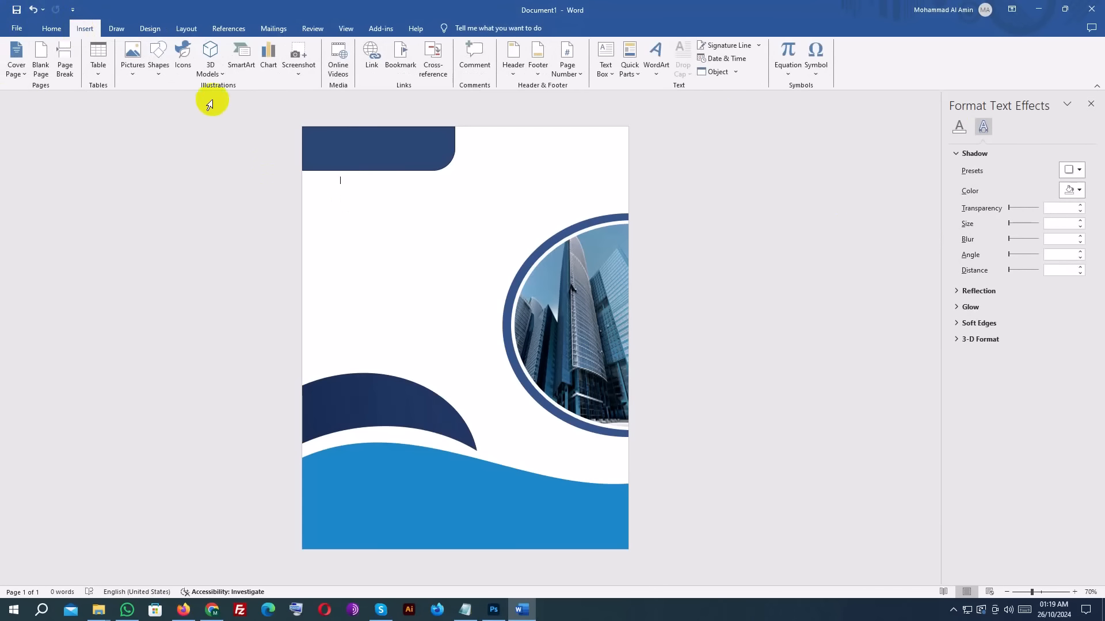
left_click(132, 53)
left_click(151, 100)
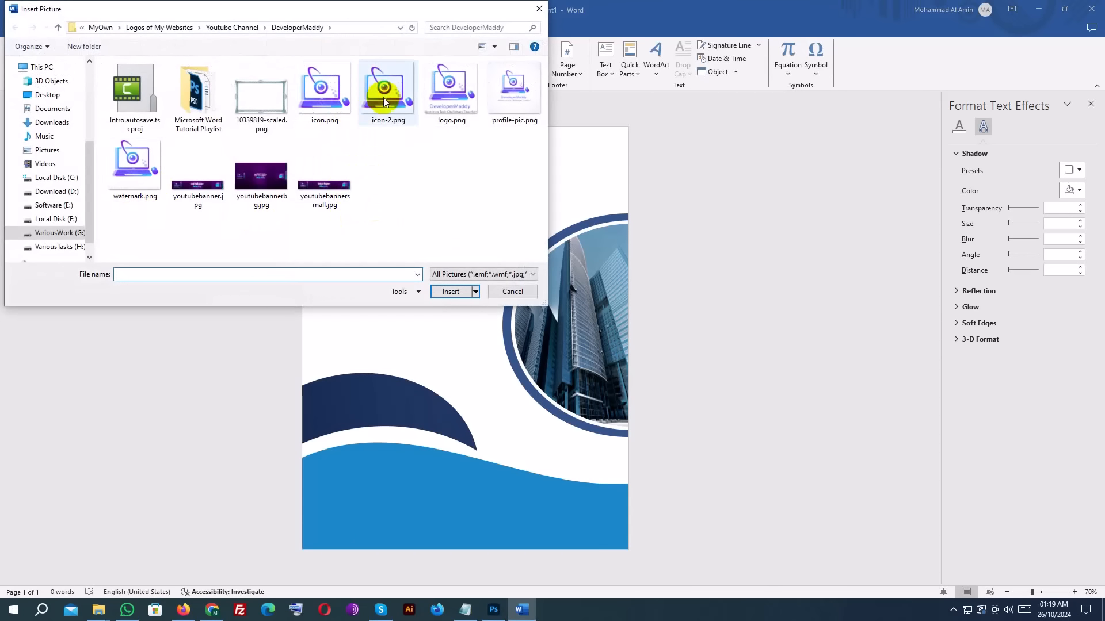
double_click(448, 89)
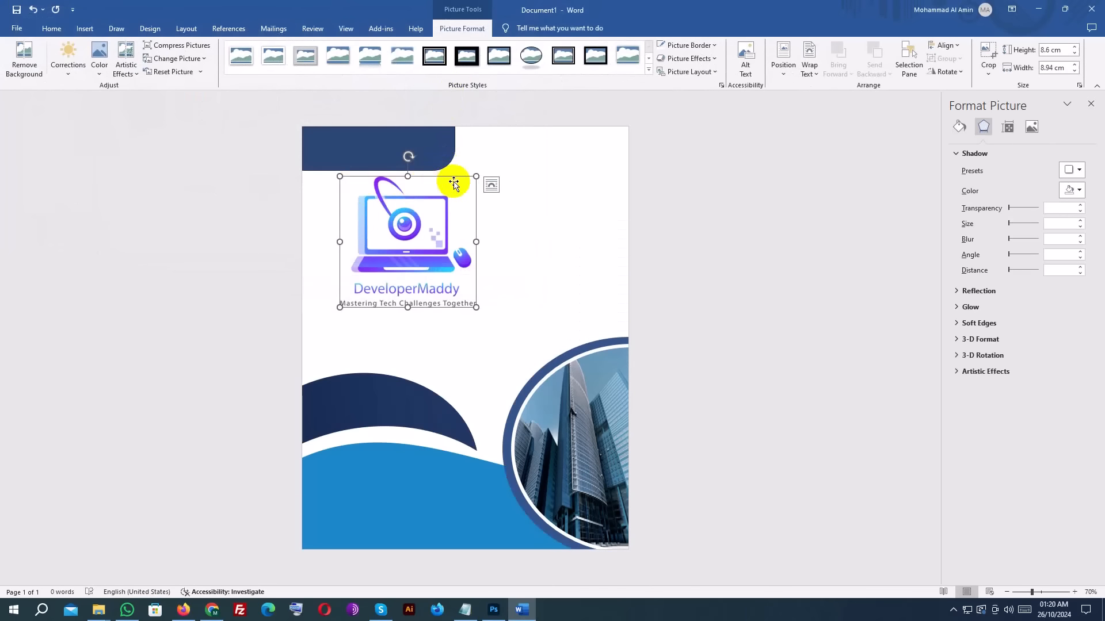
Set the logo's text wrapping to Tight so it can be placed freely.
left_click_drag(430, 186, 423, 230)
left_click_drag(423, 230, 598, 229)
left_click(504, 187)
left_click(424, 225)
left_click(488, 187)
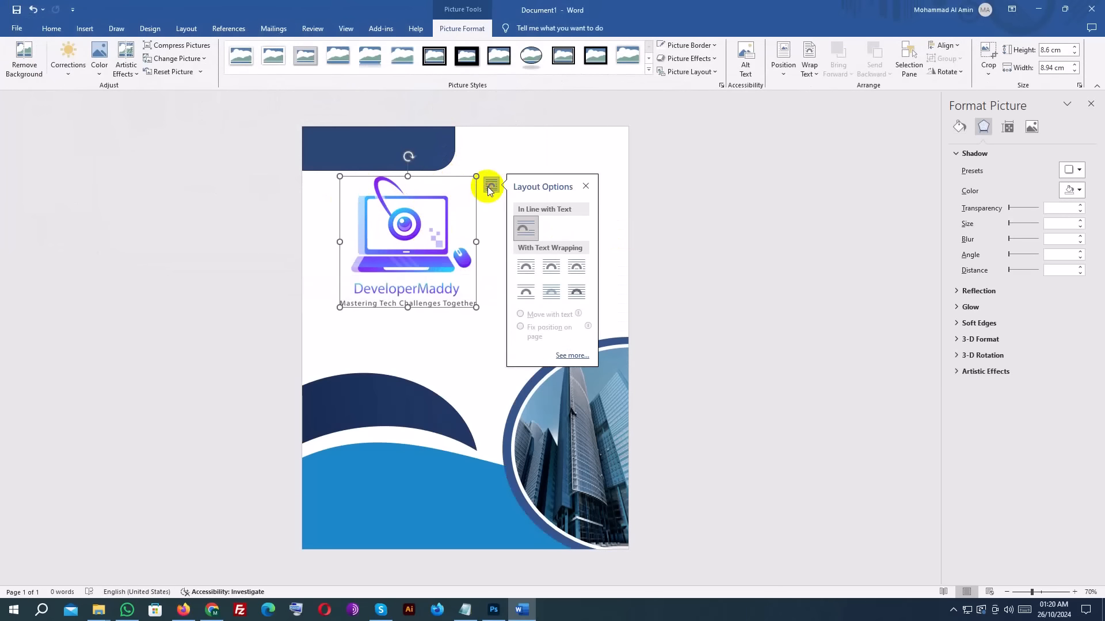
left_click(551, 267)
Shrink the logo to about 3.72 cm high and 3.86 cm wide just below the header shape, and compare with the reference in Photoshop.
left_click_drag(418, 236, 405, 233)
left_click_drag(462, 303, 380, 201)
left_click(493, 611)
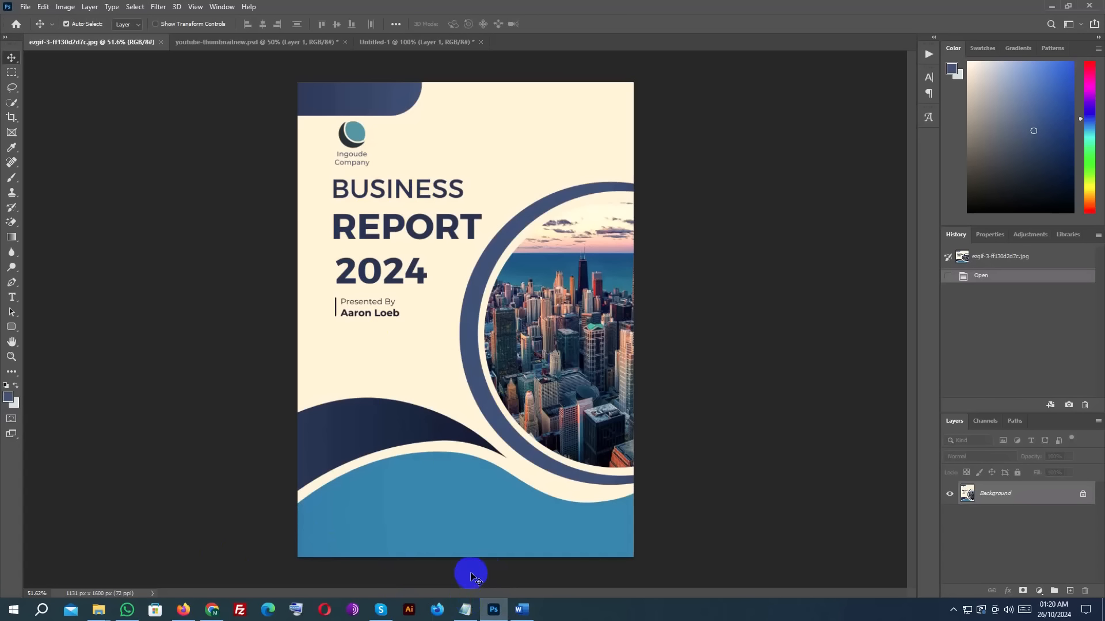
left_click(518, 611)
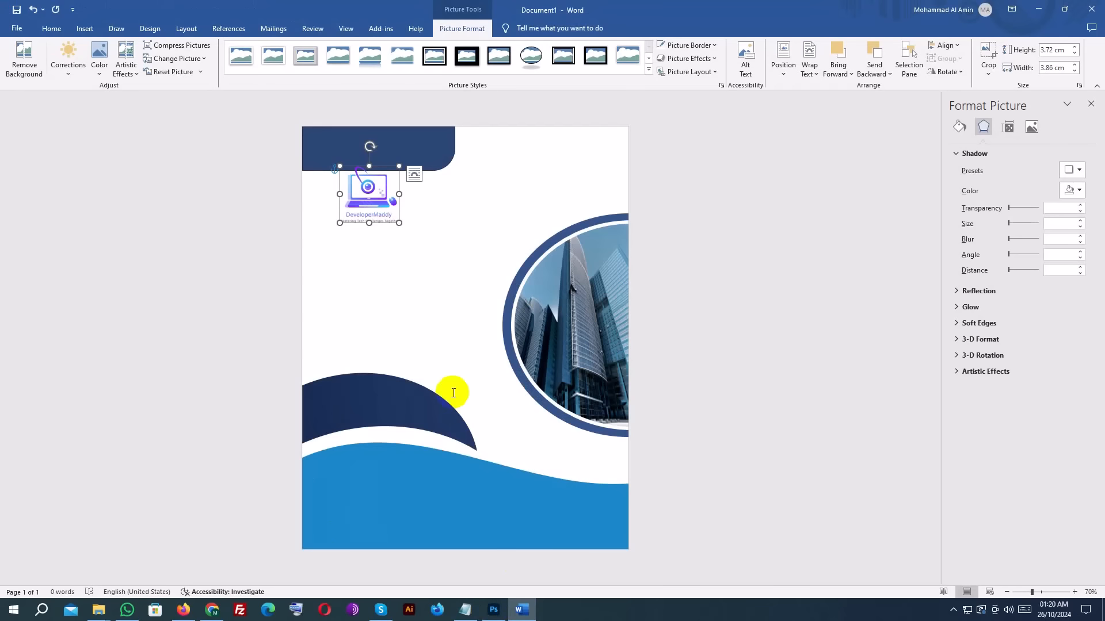
Insert a Simple Text Box, place it directly below the logo and replace its text with "Business Report".
left_click(380, 272)
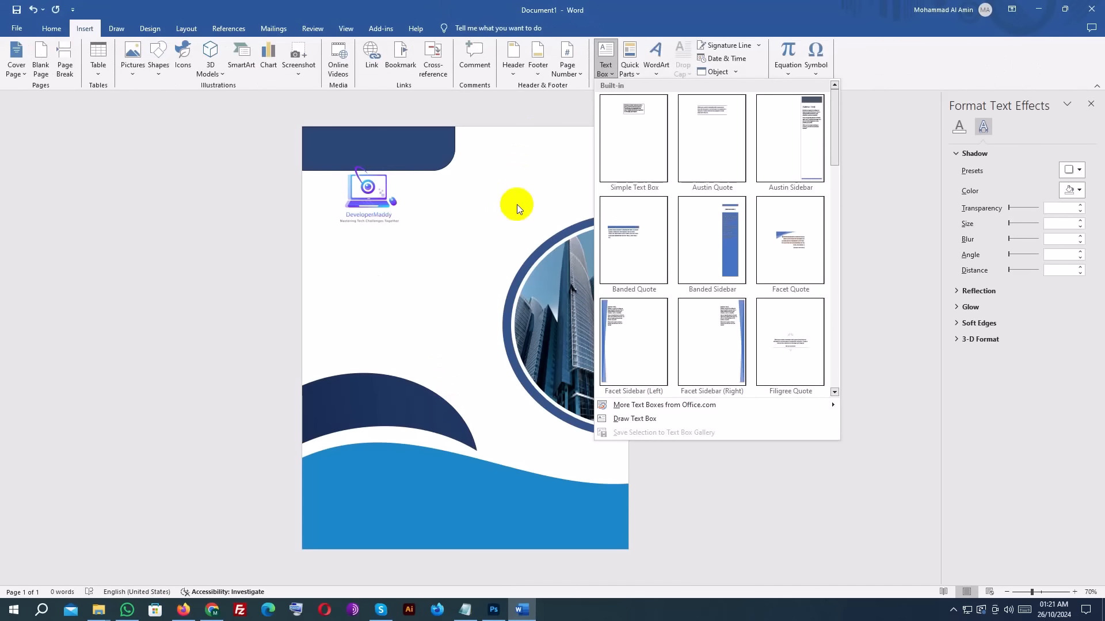
left_click(644, 140)
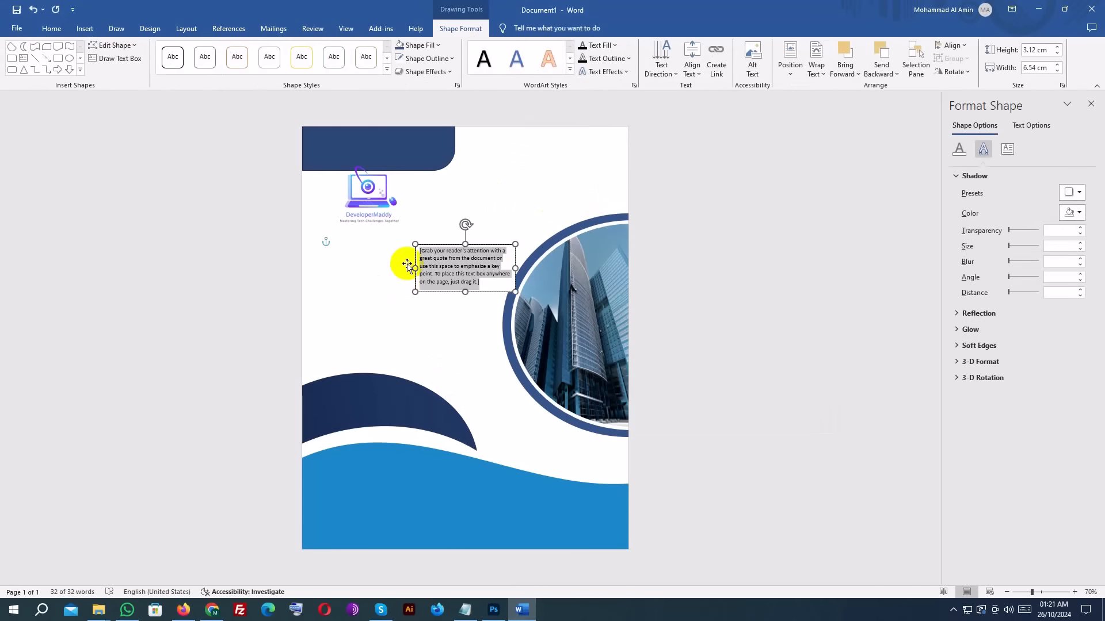
left_click_drag(442, 245, 373, 232)
left_click(374, 240)
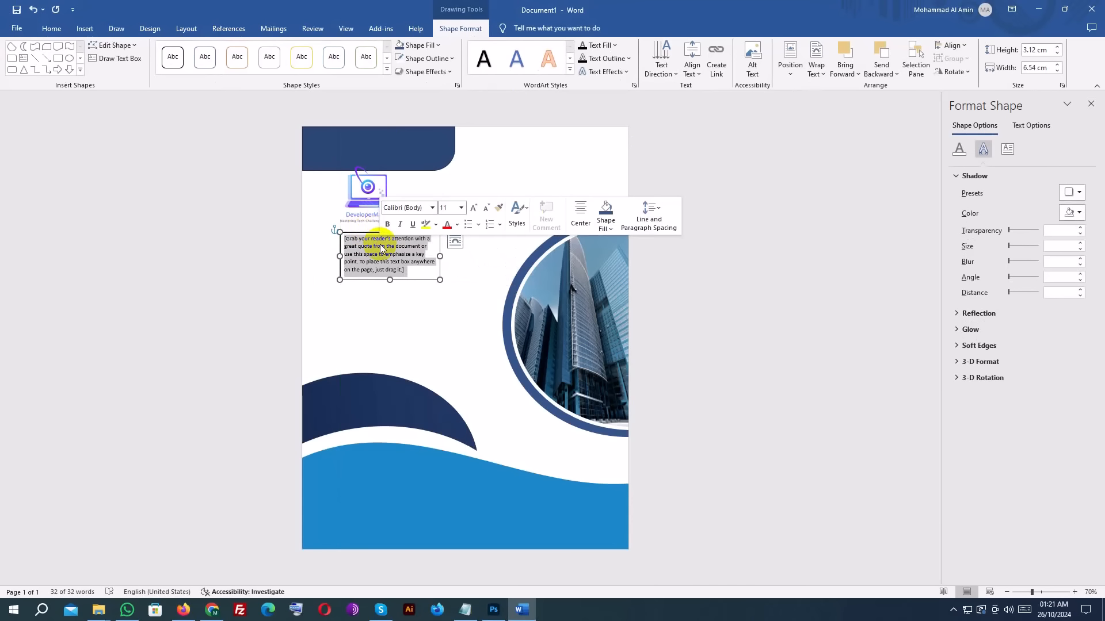
type("Business Report")
Format the Business Report text as 48 pt bold.
key("ctrl+a")
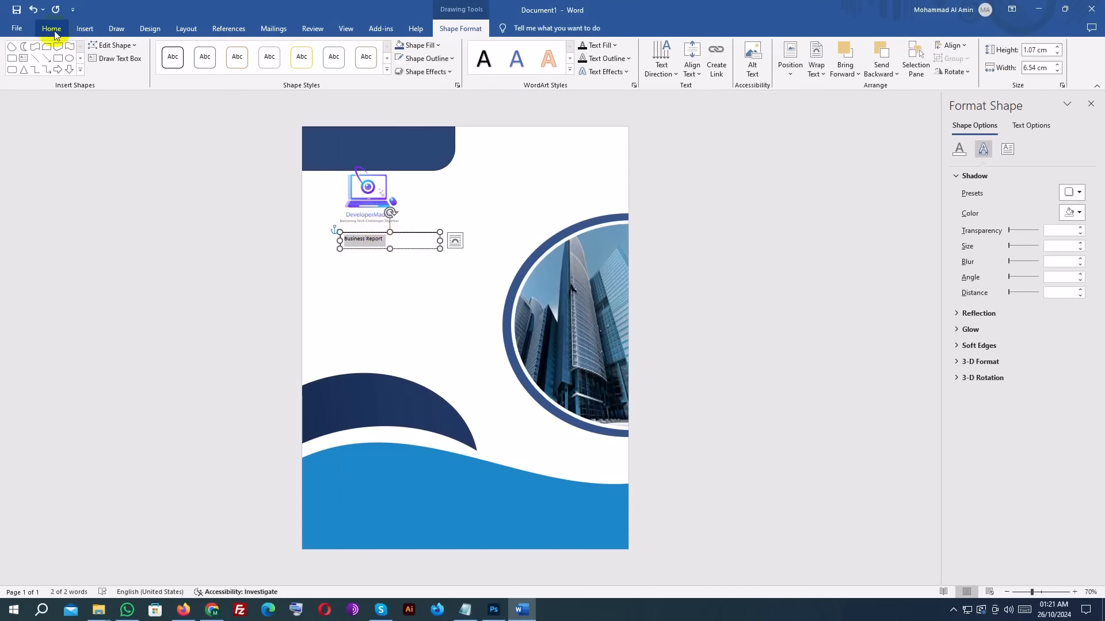
left_click(51, 28)
left_click(185, 50)
left_click(168, 216)
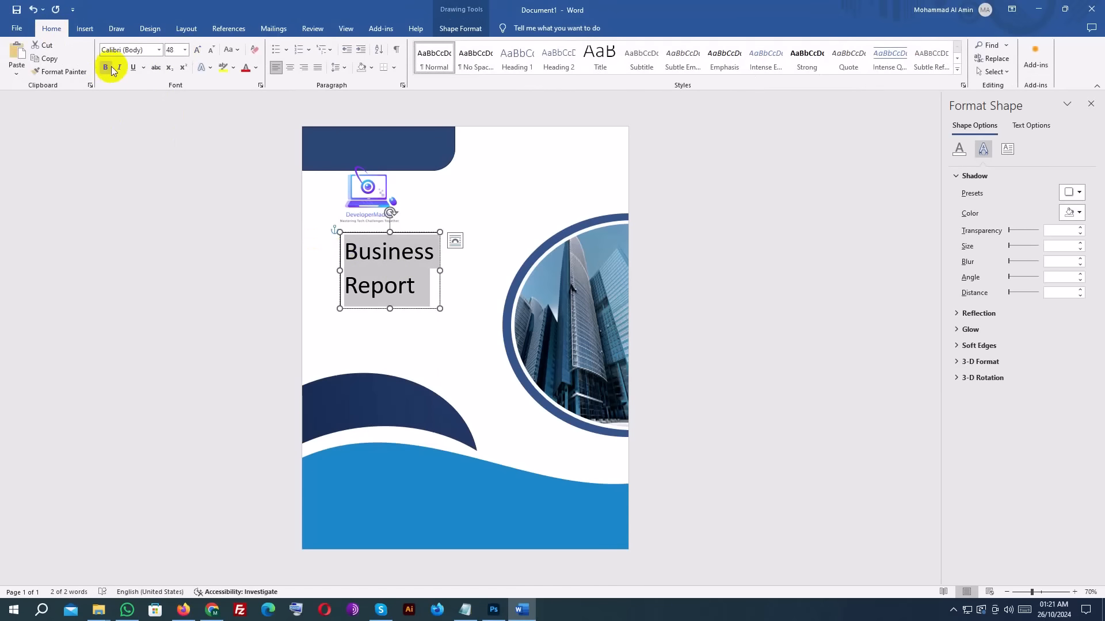
left_click(108, 68)
Change the title's font to Montserrat, copying the font name from the open text note.
left_click(130, 52)
left_click(465, 610)
left_click_drag(418, 379, 363, 379)
key("ctrl+c")
left_click(123, 48)
key("ctrl+v")
key("Return")
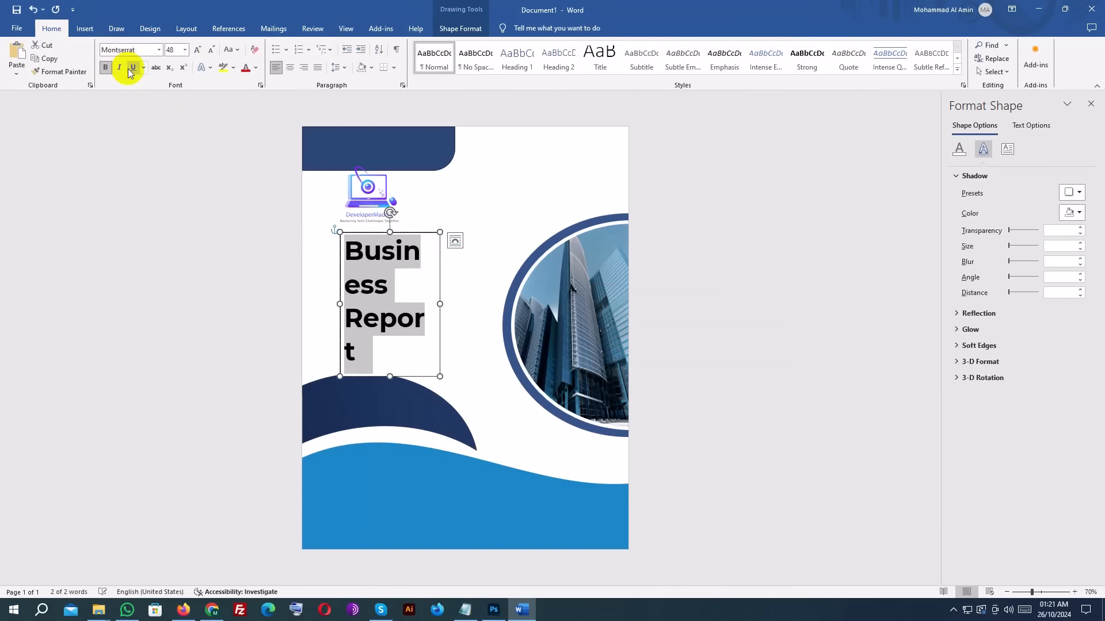
left_click(159, 50)
scroll(132, 95, "down", 5)
key("Escape")
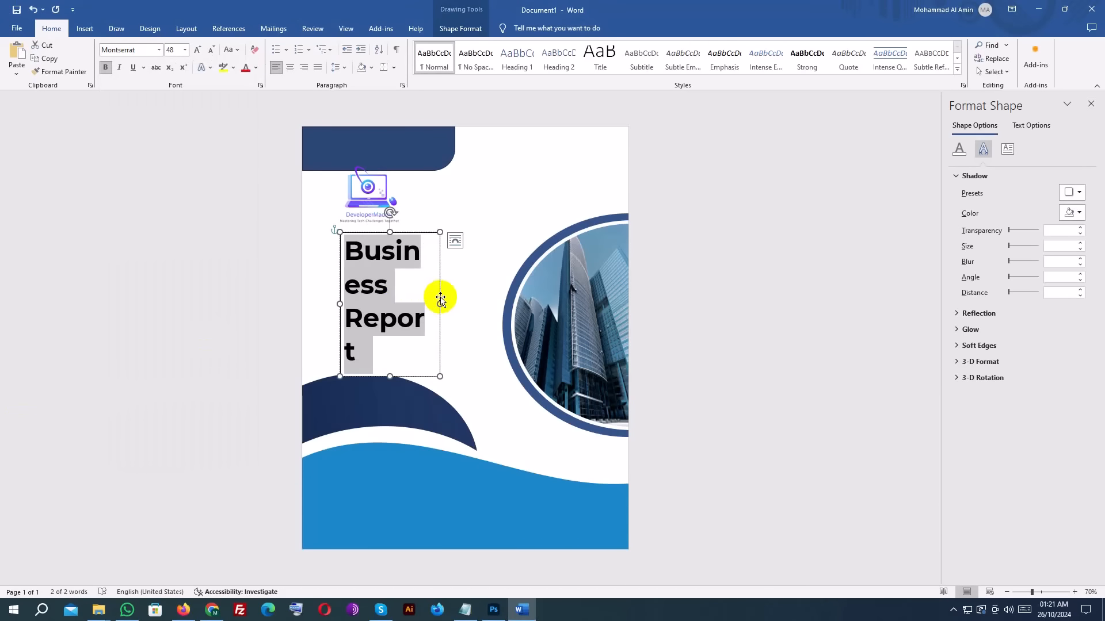
Convert the title to uppercase and widen its text box to about 10.12 cm so BUSINESS and REPORT each fit on one line.
left_click_drag(439, 295, 464, 288)
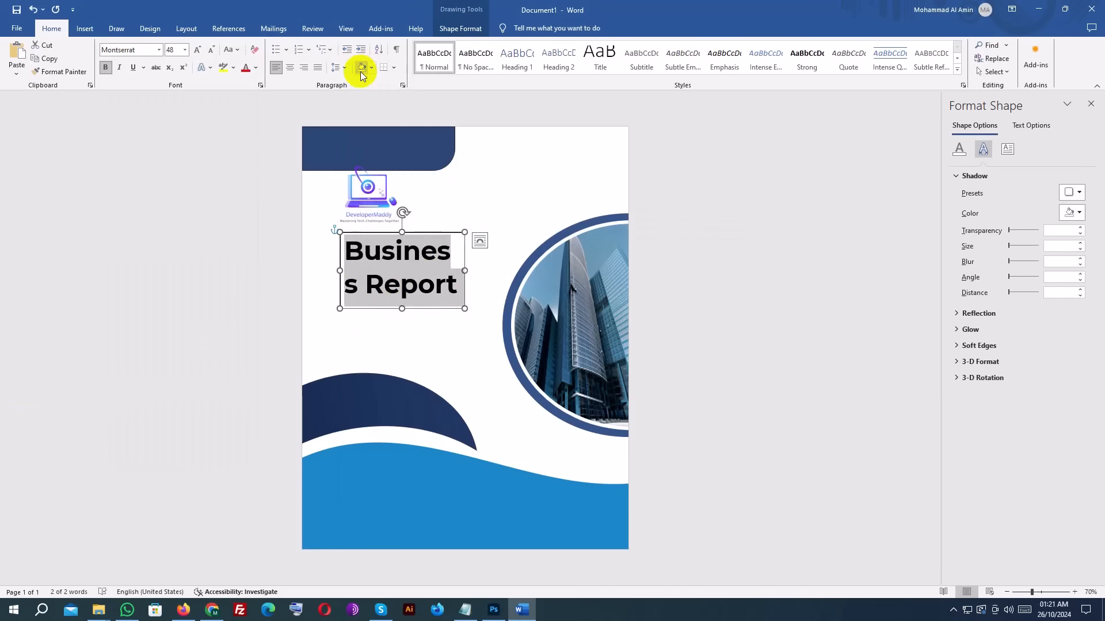
left_click(232, 50)
left_click(253, 92)
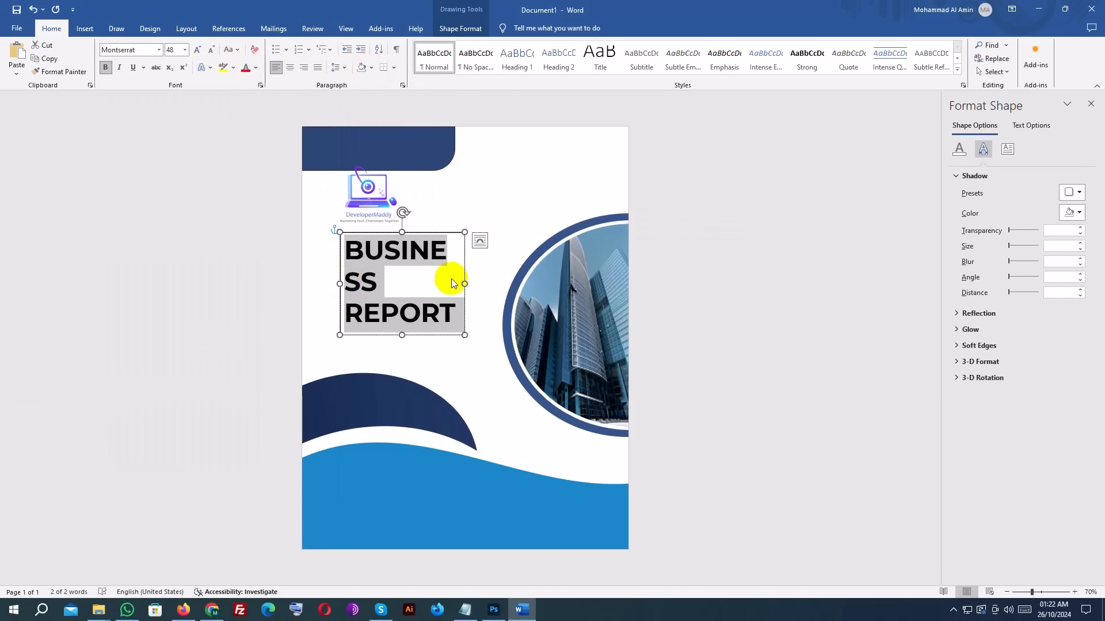
left_click_drag(465, 284, 493, 278)
Switch to Photoshop and sample the dark blue of the reference title REPORT, opening its colour value 1e3360.
key("alt+Tab")
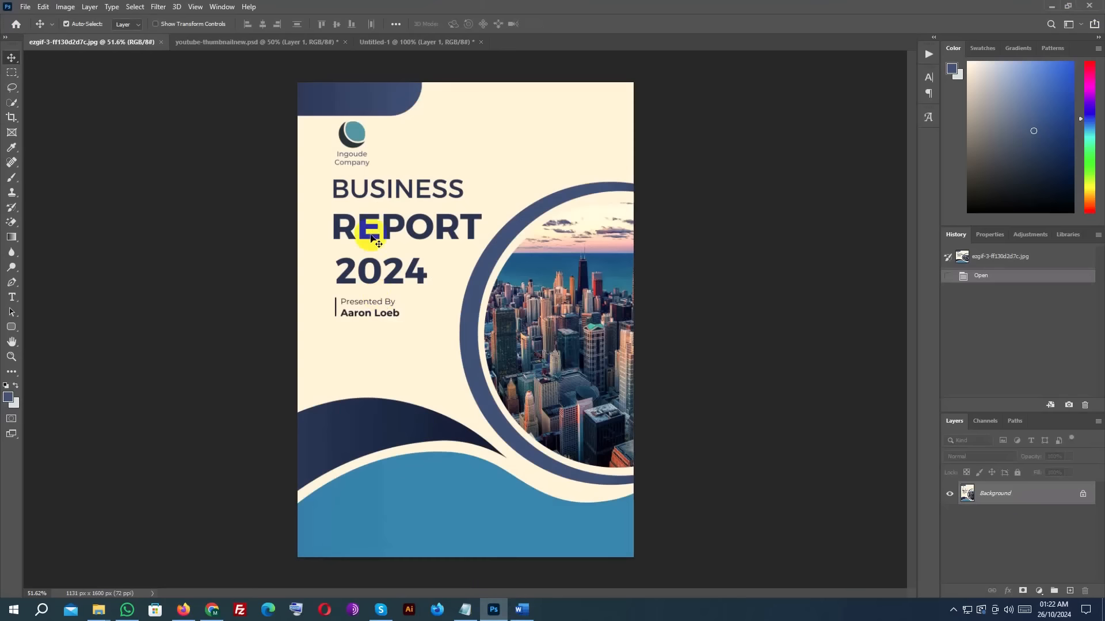
key("i")
left_click(341, 224)
left_click(8, 395)
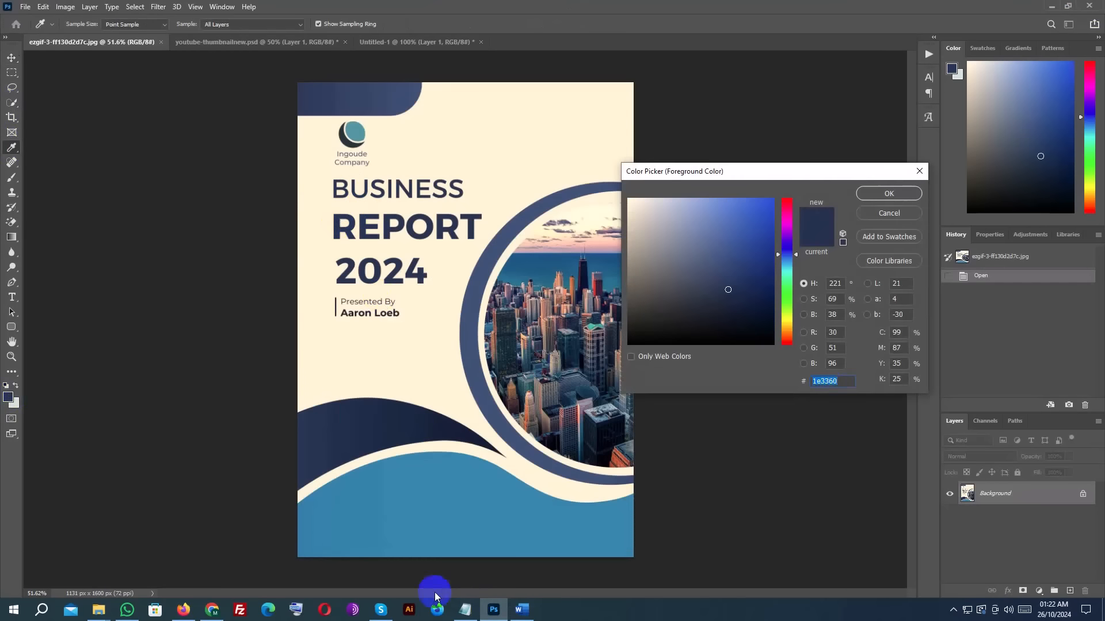
Return to Word and set the BUSINESS REPORT title's font colour to the dark navy of the reference.
left_click(522, 610)
left_click(256, 67)
left_click(271, 264)
left_click(621, 231)
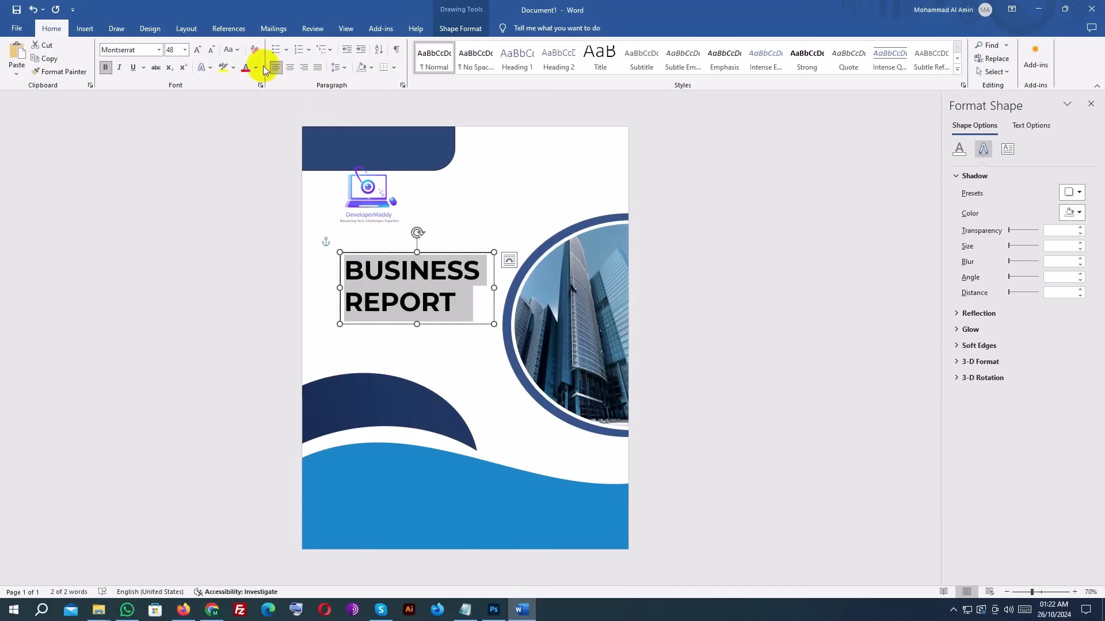
left_click(255, 67)
left_click(270, 264)
left_click(510, 212)
left_click(619, 214)
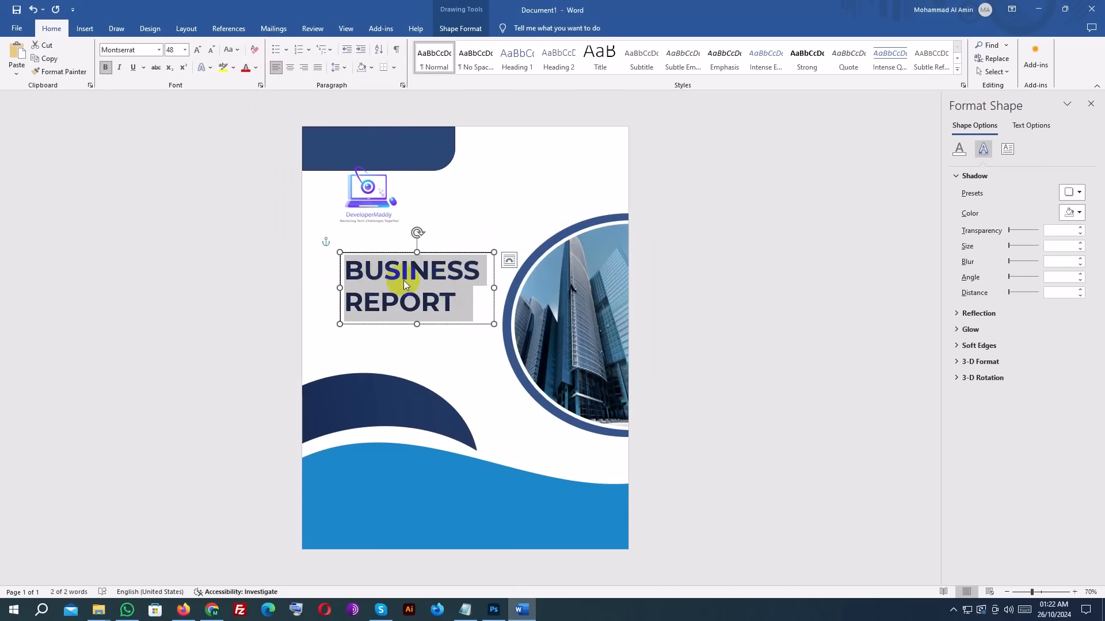
left_click(403, 280)
left_click(162, 235)
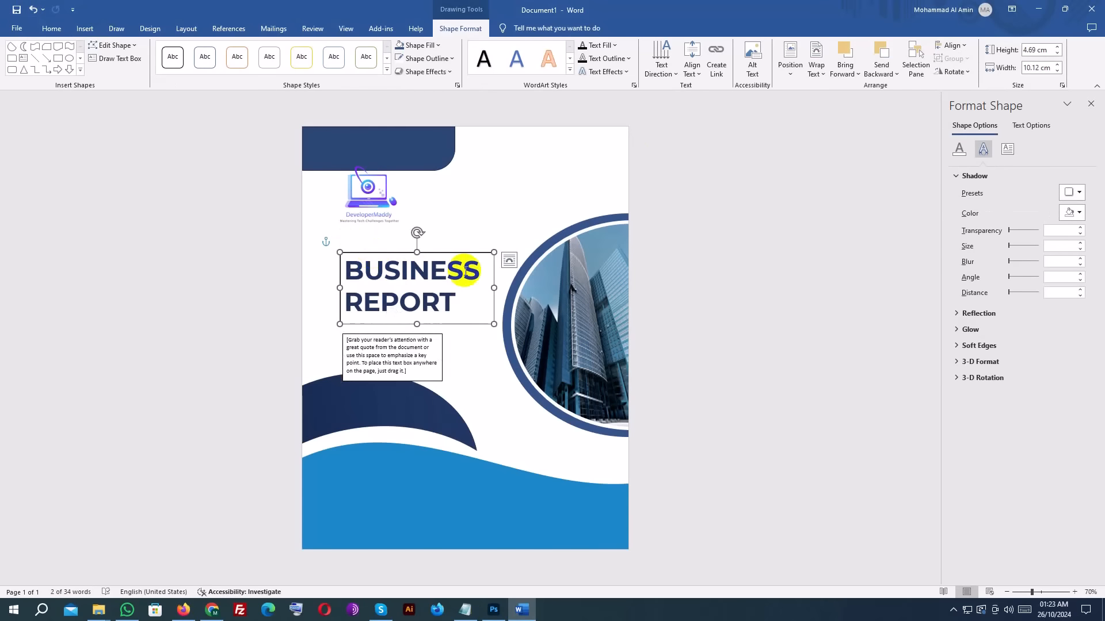
Remove the bold formatting from the word BUSINESS in the title, leaving REPORT bold.
left_click(459, 303)
left_click_drag(478, 272, 346, 270)
left_click(52, 29)
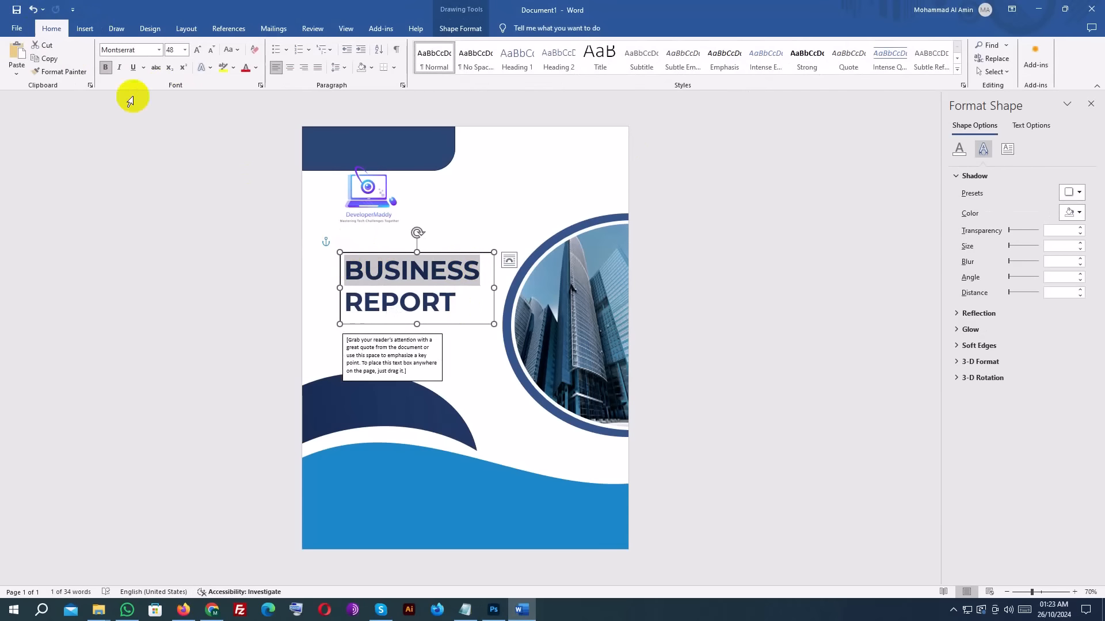
left_click(105, 68)
Heighten the title text box slightly and add 2024 as a third line below REPORT.
mouse_move(413, 318)
left_mouse_down()
mouse_move(414, 345)
mouse_move(413, 329)
left_mouse_up()
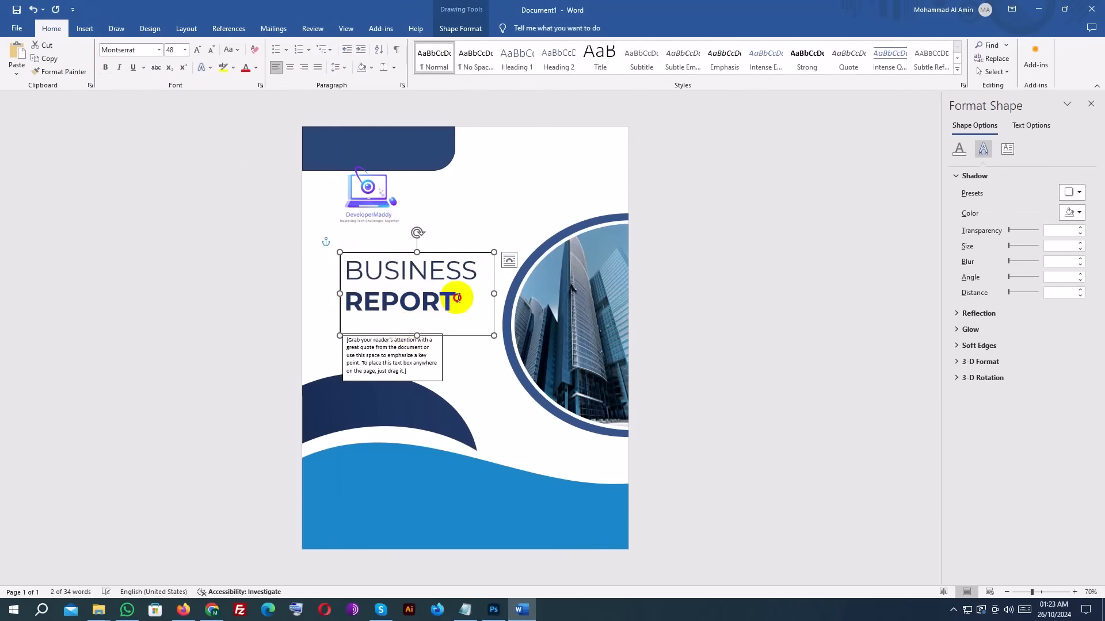
type("4")
left_click(678, 324)
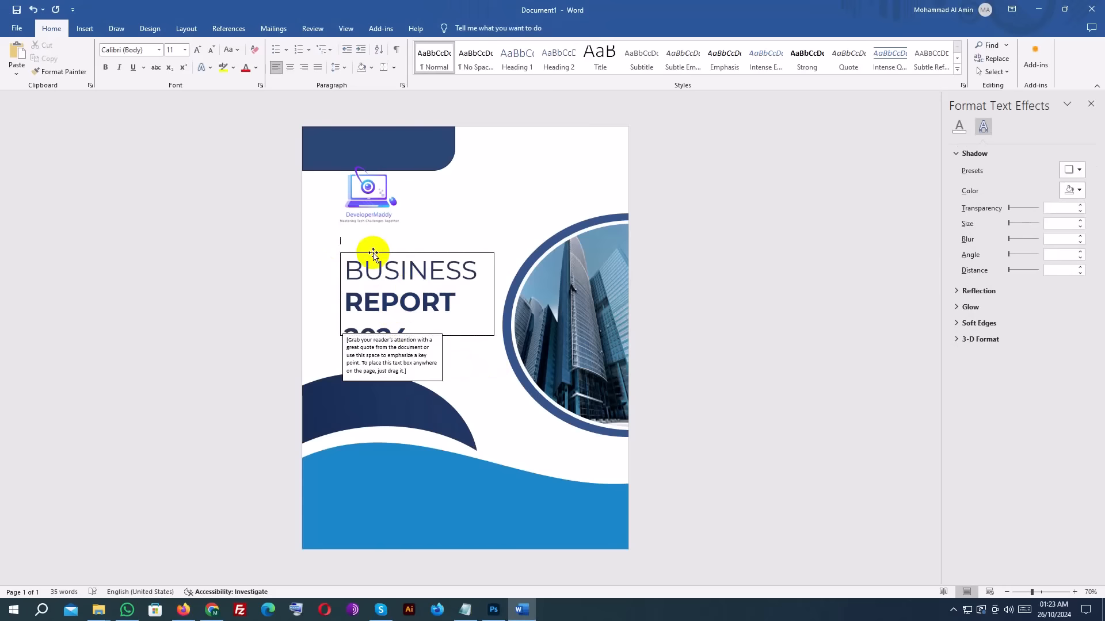
Move the title text box up until it sits directly below the logo, clear of the quote text box.
left_click(369, 252)
key("Up")
key("Up")
key("Up")
key("Up")
key("Up")
key("Up")
key("Up")
key("Down")
key("Down")
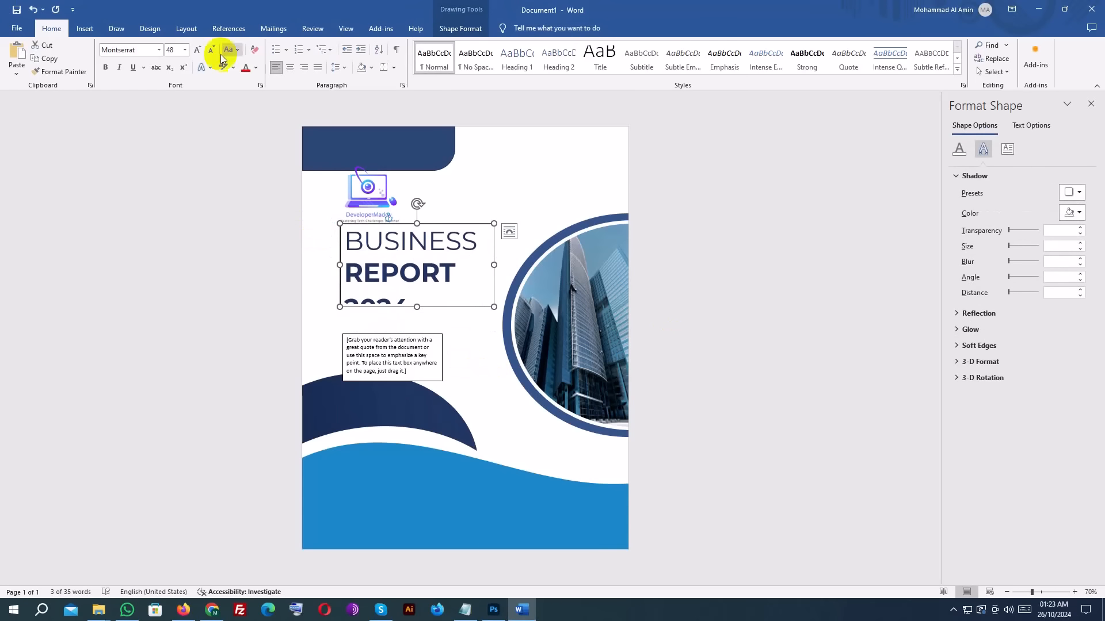
Remove the title text box's outline and extend its height to about 6.37 cm so the 2024 line fits.
left_click(460, 29)
left_click(426, 58)
left_click(425, 240)
left_click_drag(417, 307, 416, 321)
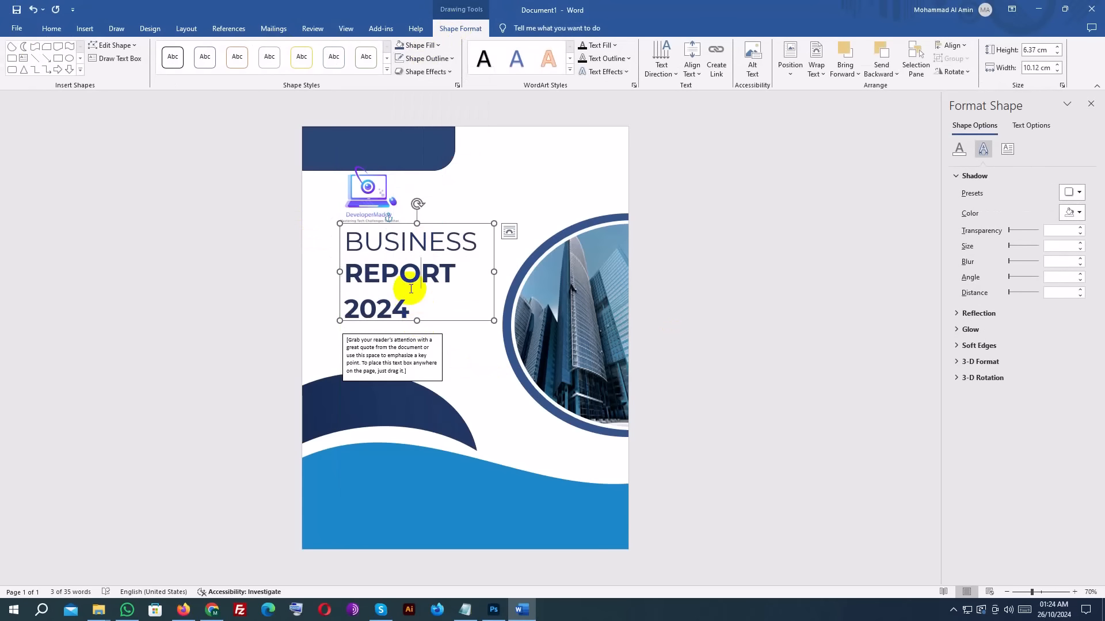
Remove the spacing after the paragraphs of the whole BUSINESS REPORT 2024 title.
key("ctrl+a")
left_click(51, 28)
left_click(339, 67)
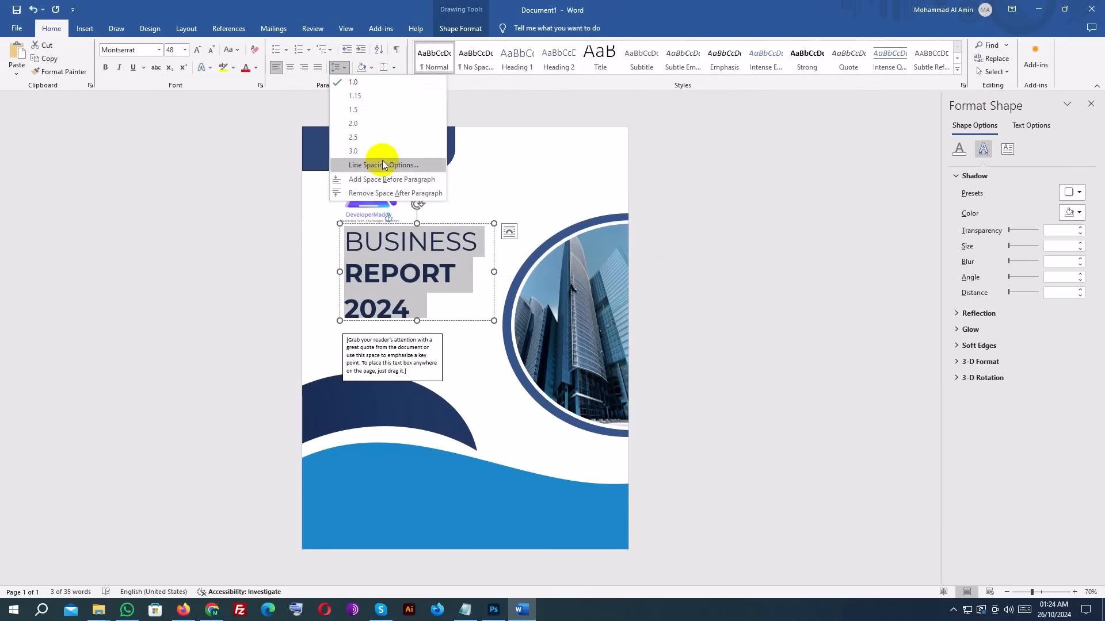
left_click(387, 162)
left_click(596, 435)
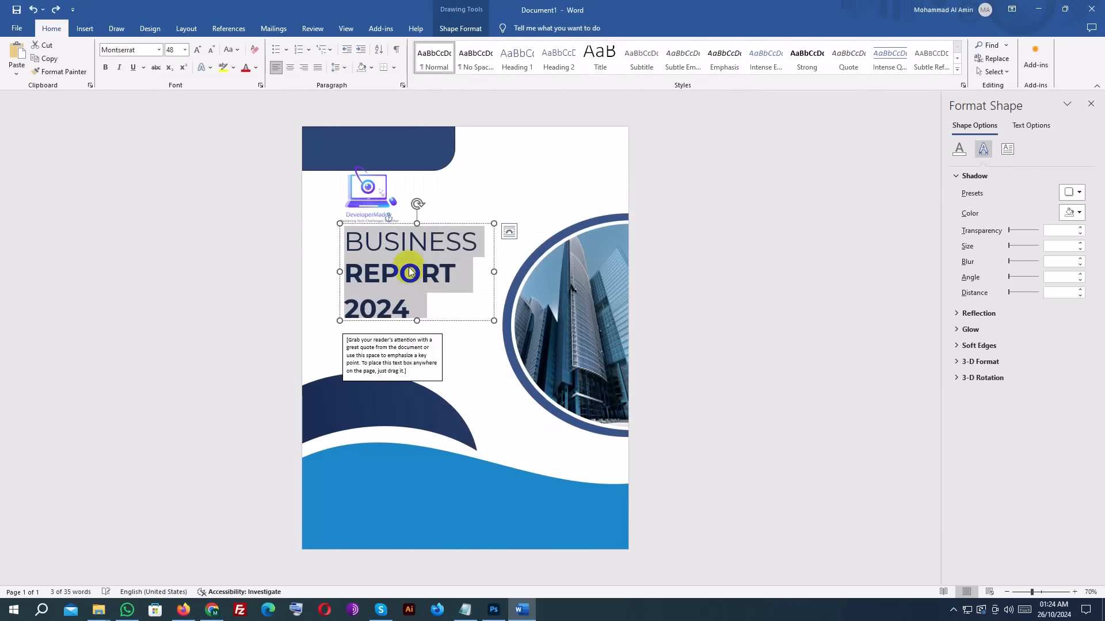
left_click(337, 67)
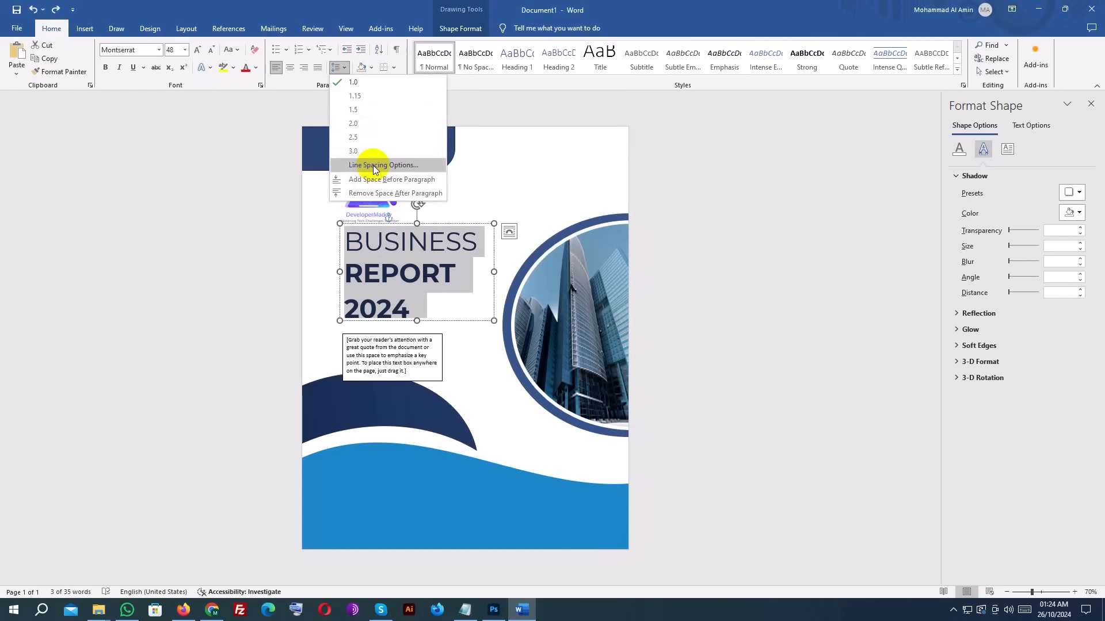
left_click(373, 164)
left_click(535, 162)
left_click(485, 163)
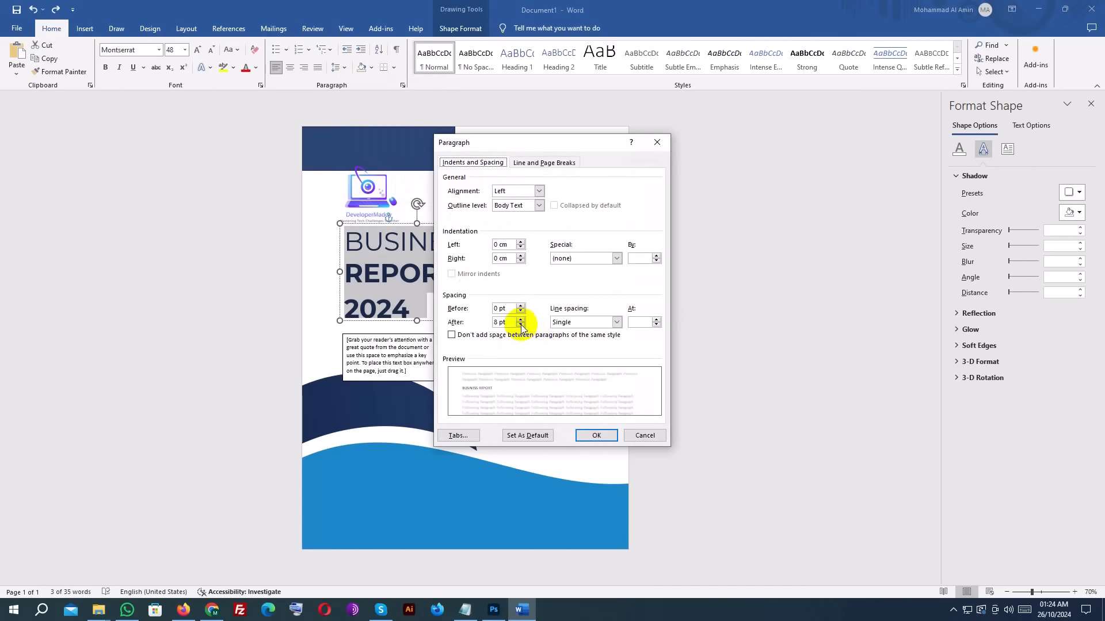
left_click(521, 325)
left_click(520, 325)
left_click(596, 435)
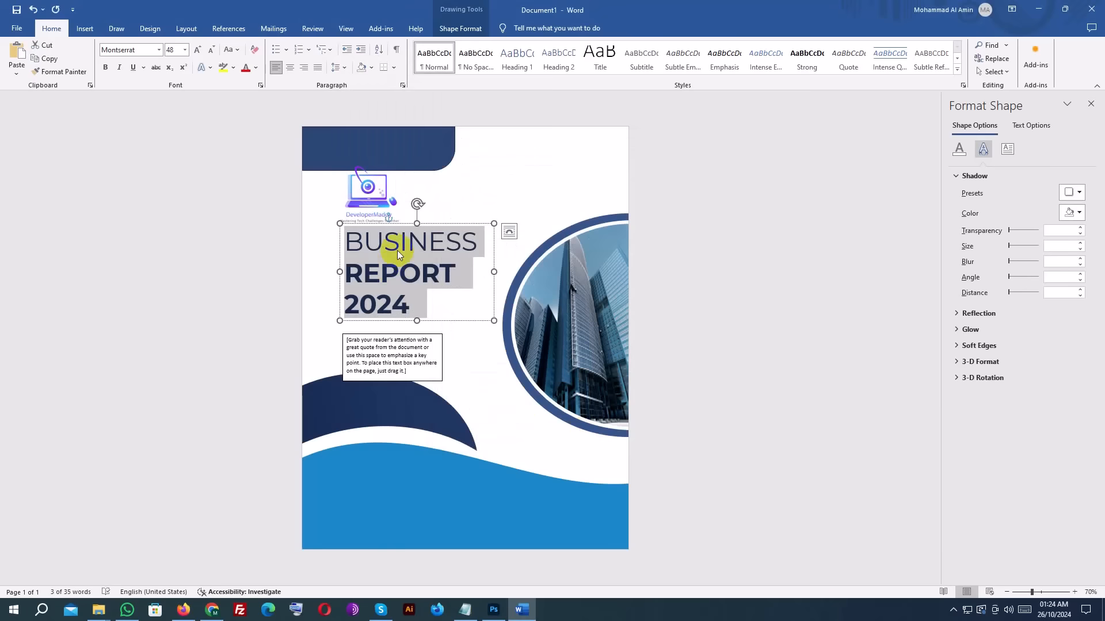
Trim the title text box's height to fit its three lines and nudge the box slightly down.
left_click(394, 323)
left_click_drag(417, 322, 417, 318)
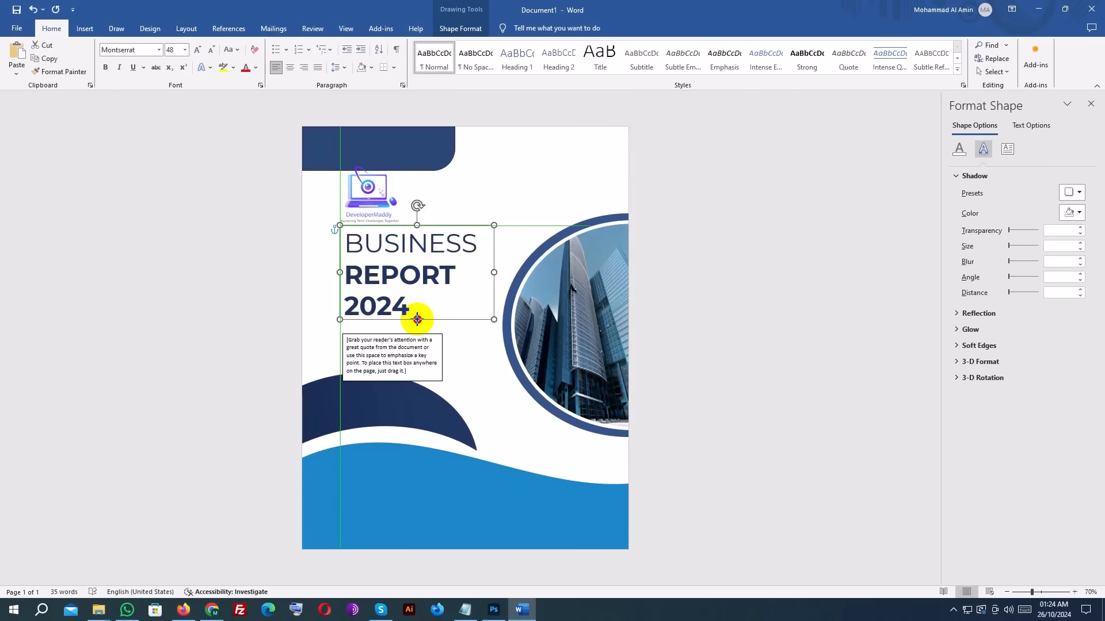
left_click(481, 281)
Move the logo and the title text box left, closer to the page's left edge.
left_click(370, 188)
left_click_drag(386, 202, 369, 202)
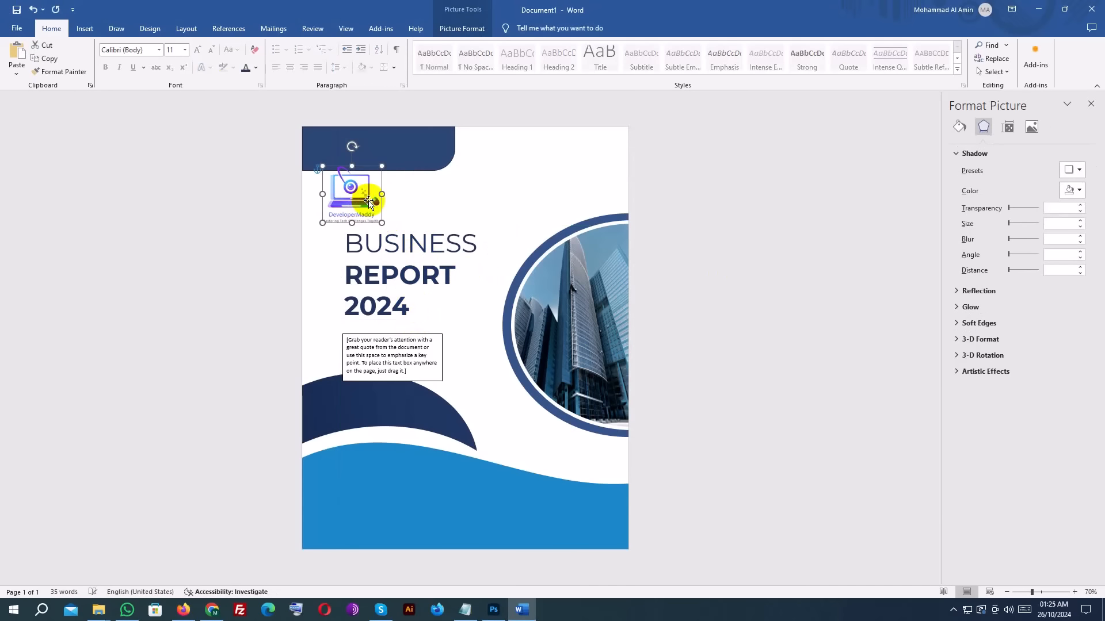
left_click(419, 279)
left_click(389, 225)
key("Left")
key("Left")
key("Left")
key("Left")
key("Left")
key("Left")
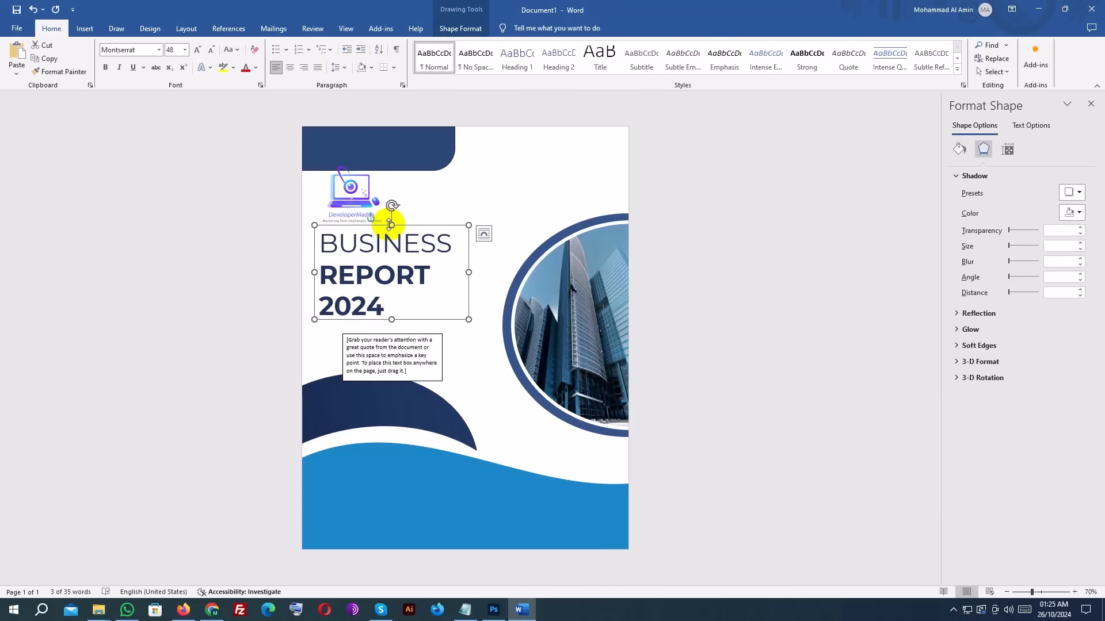
left_click(801, 284)
Close Photoshop's colour picker, return to Word and replace the quote placeholder with "Presented By" above the presenter's name.
left_click(492, 610)
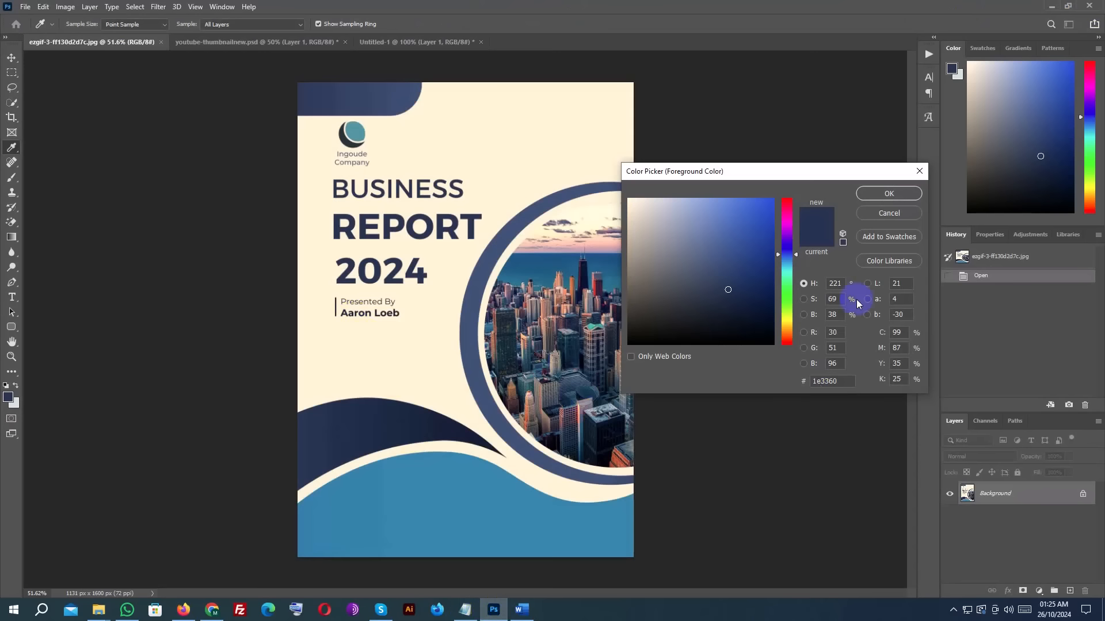
left_click(889, 195)
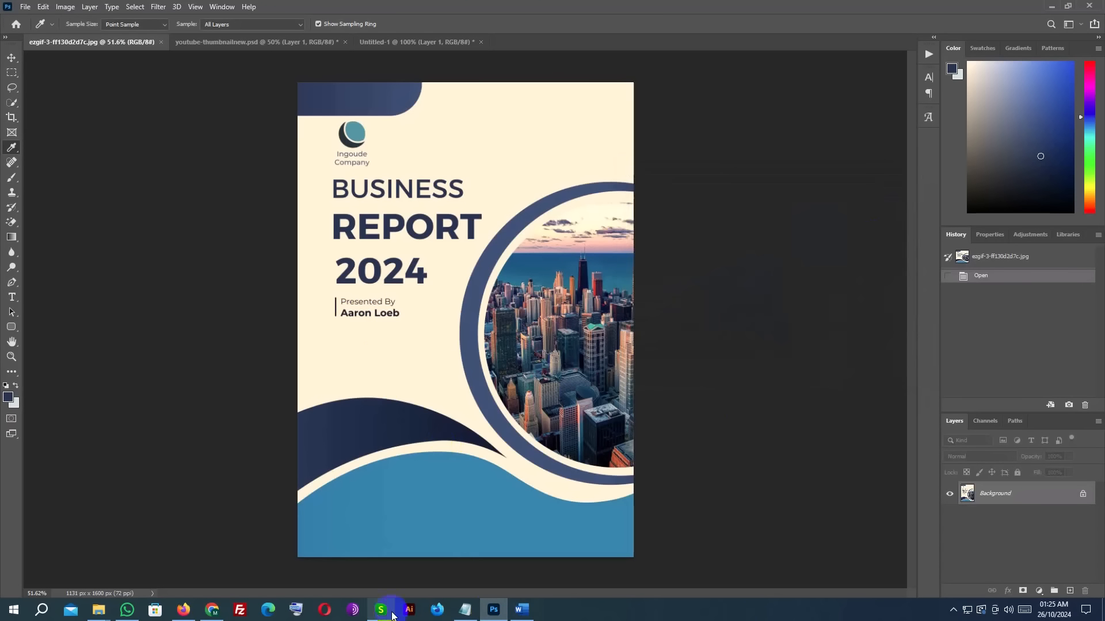
left_click(522, 610)
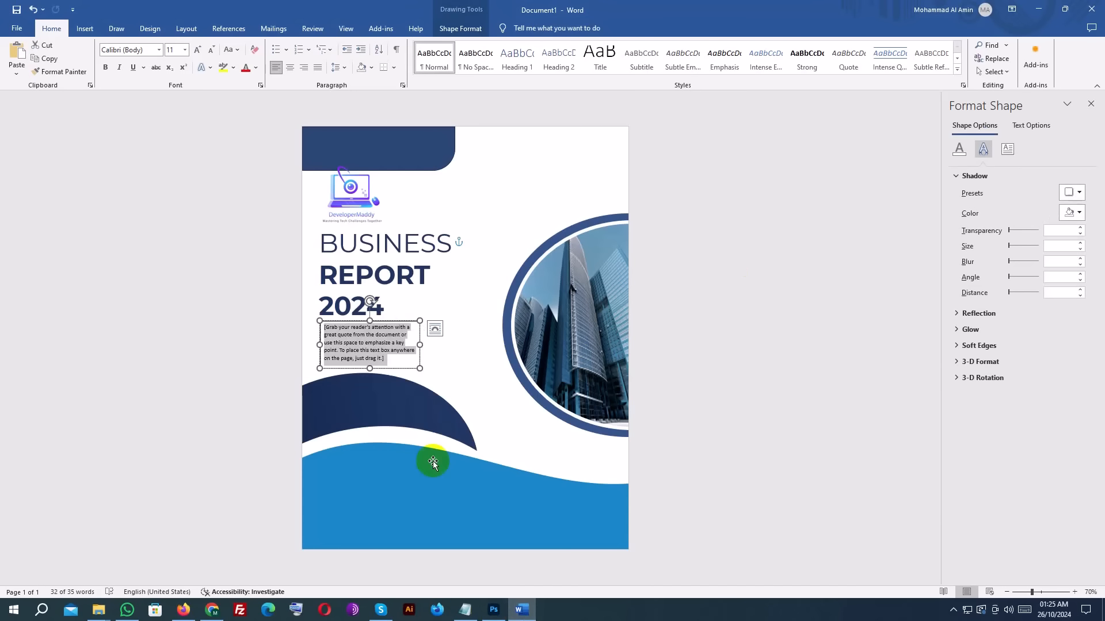
type("Presented By")
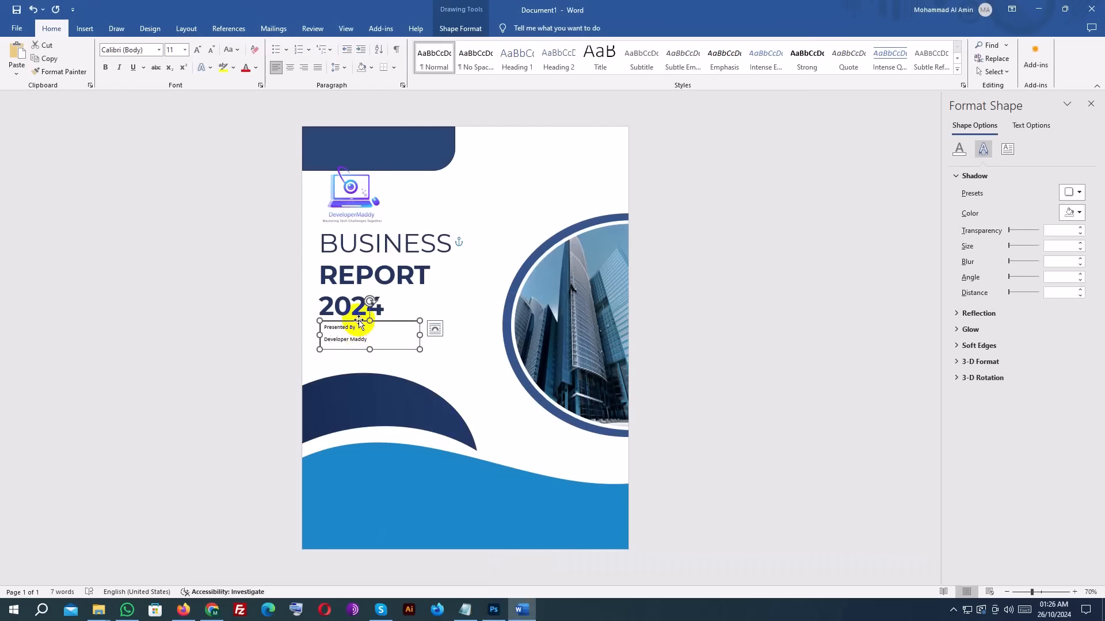
Set the spacing after both presenter caption lines to 0 pt and reduce the caption text box's height.
triple_click(372, 333)
left_click(185, 28)
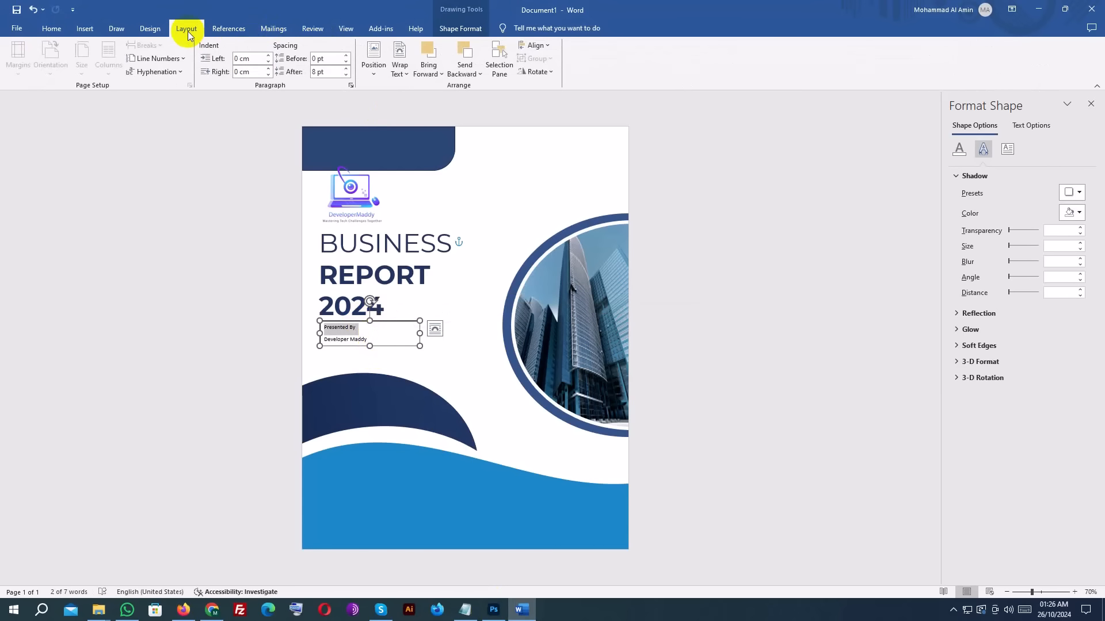
left_click(345, 74)
left_click(376, 339)
left_click_drag(376, 338, 321, 334)
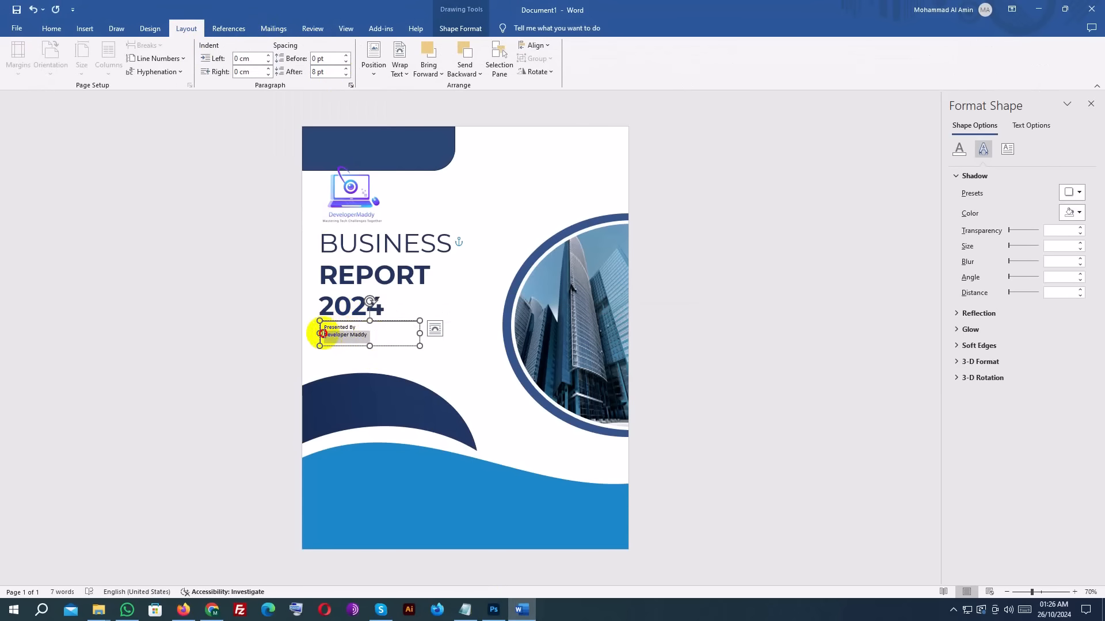
left_click(346, 74)
left_click(369, 345)
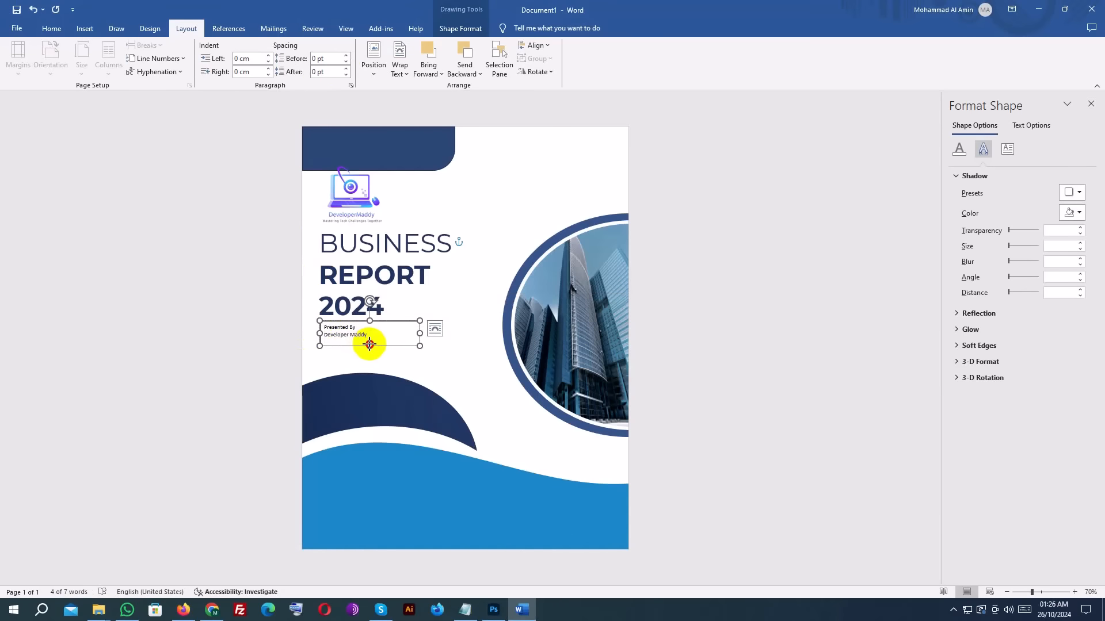
Set the font size of both presenter caption lines to 16.
left_click(51, 29)
left_click(184, 51)
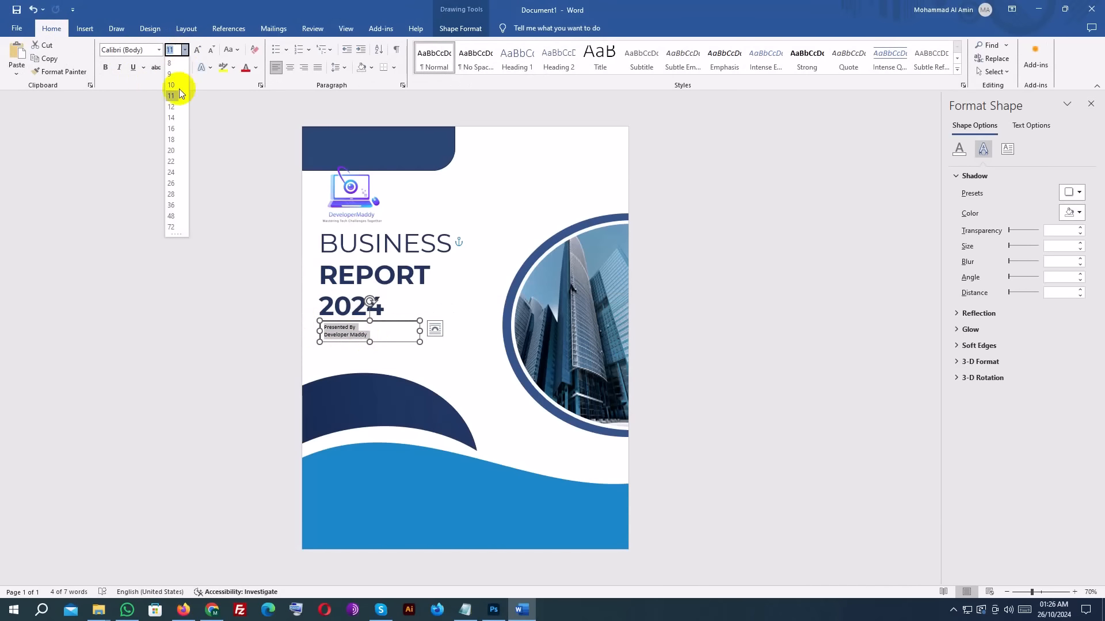
left_click(168, 123)
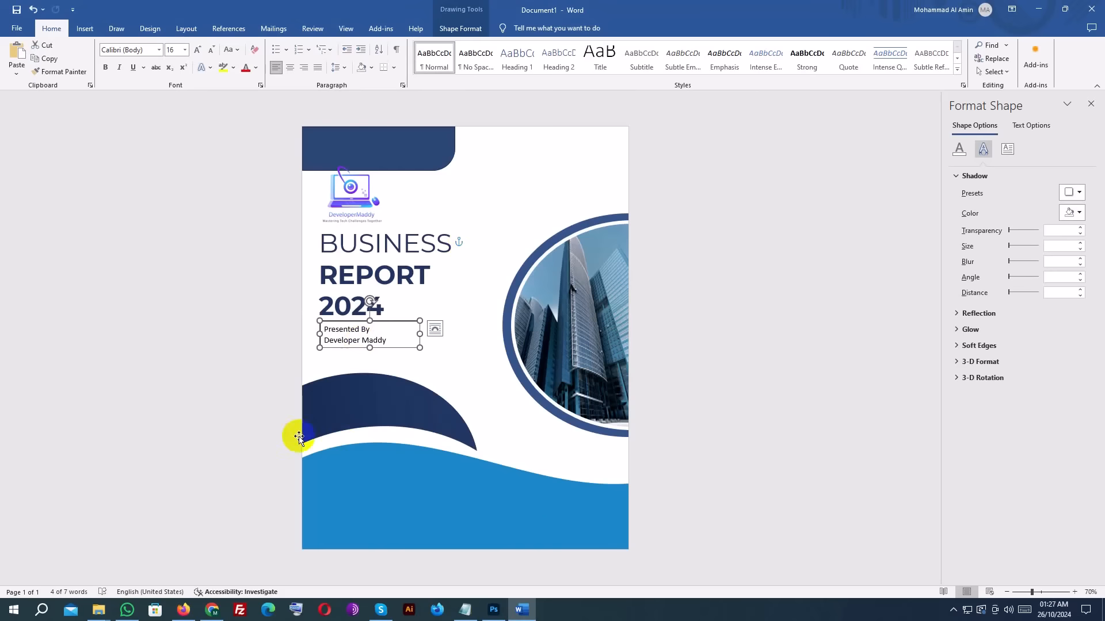
Set the whole title to font size 40 and reposition its text box just above the presenter caption.
left_click(405, 247)
key("ctrl+a")
left_click(170, 50)
type("40")
key("Return")
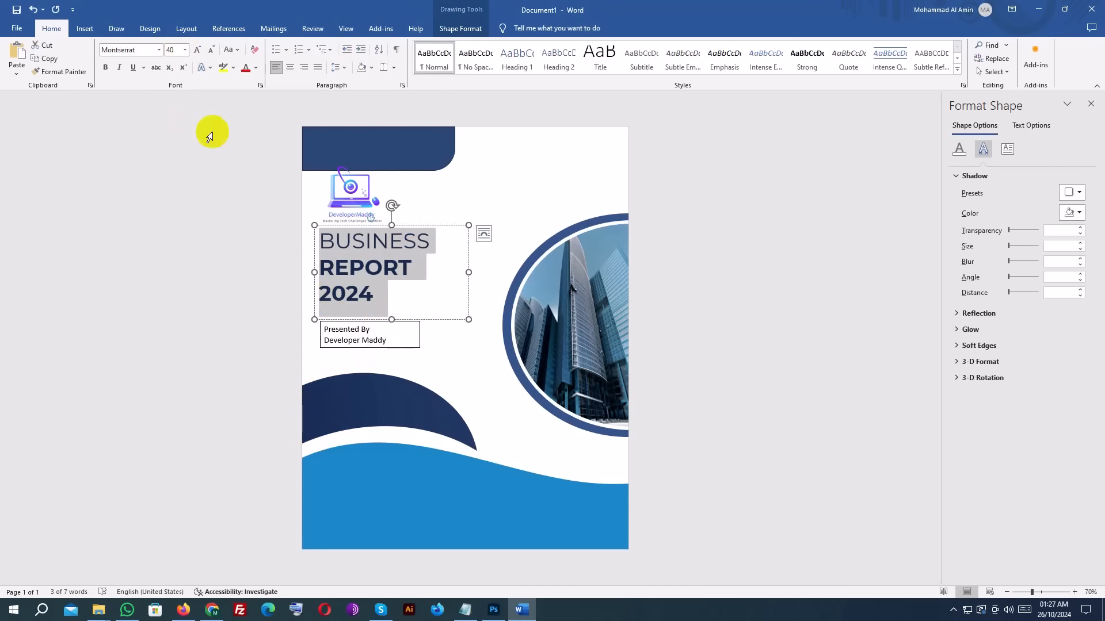
left_click(390, 313)
left_click_drag(378, 233, 382, 239)
Zoom in on the reference's presenter caption in Photoshop and copy the colour code #7d8499 from the Notepad note.
left_click(377, 328)
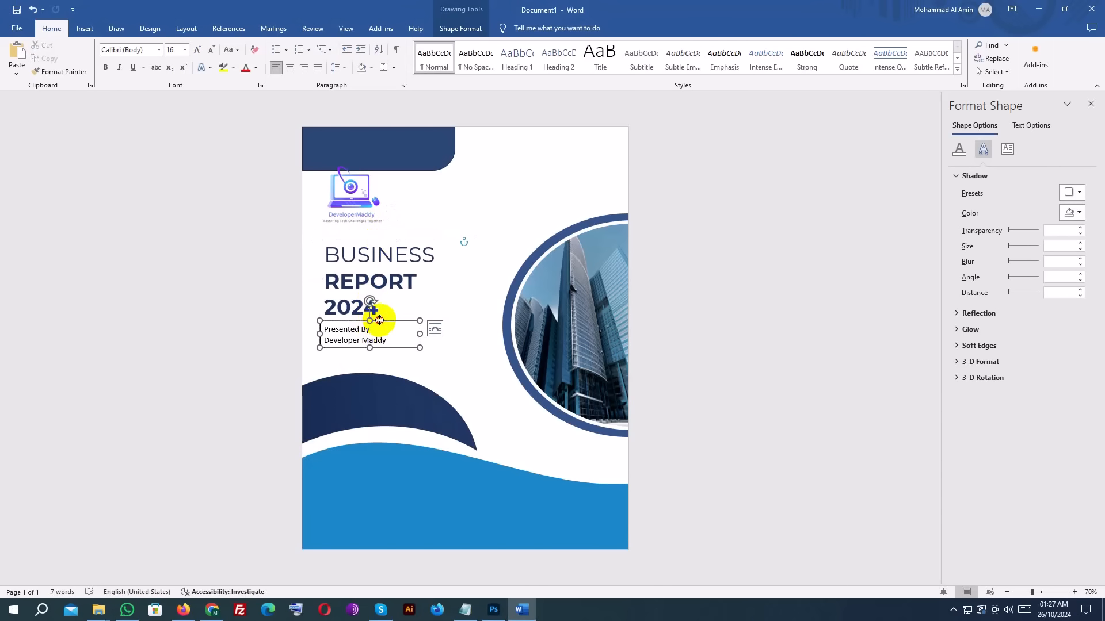
left_click(385, 339)
left_click(494, 610)
scroll(382, 344, "up", 9)
left_click(465, 611)
left_click_drag(409, 356, 407, 356)
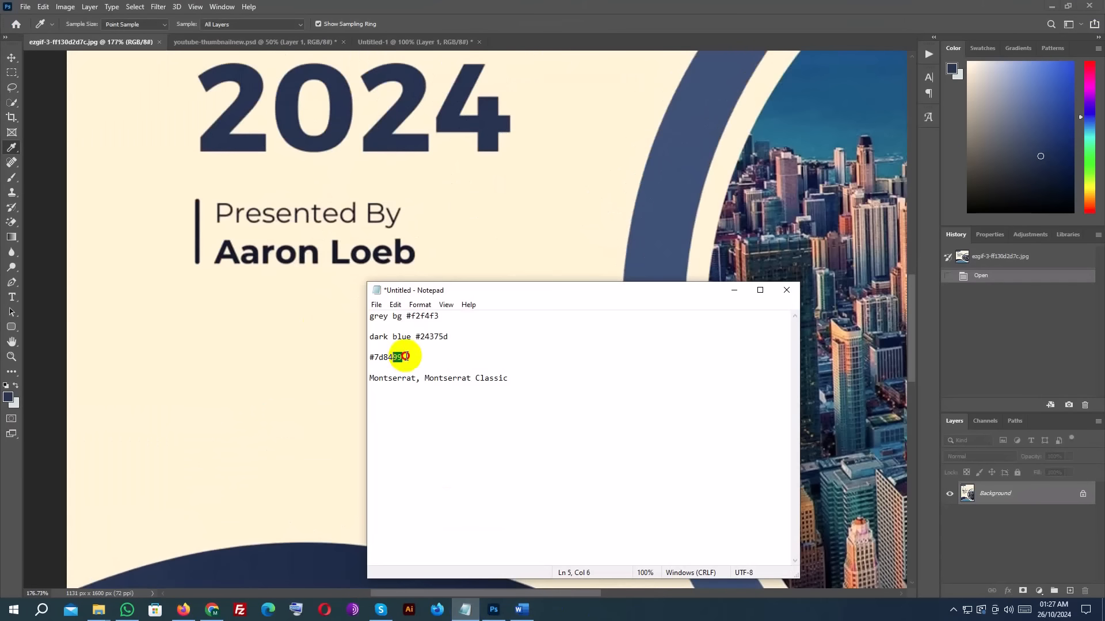
Return to Word and make the presenter caption text bold at font size 18.
left_click(522, 610)
left_click(105, 68)
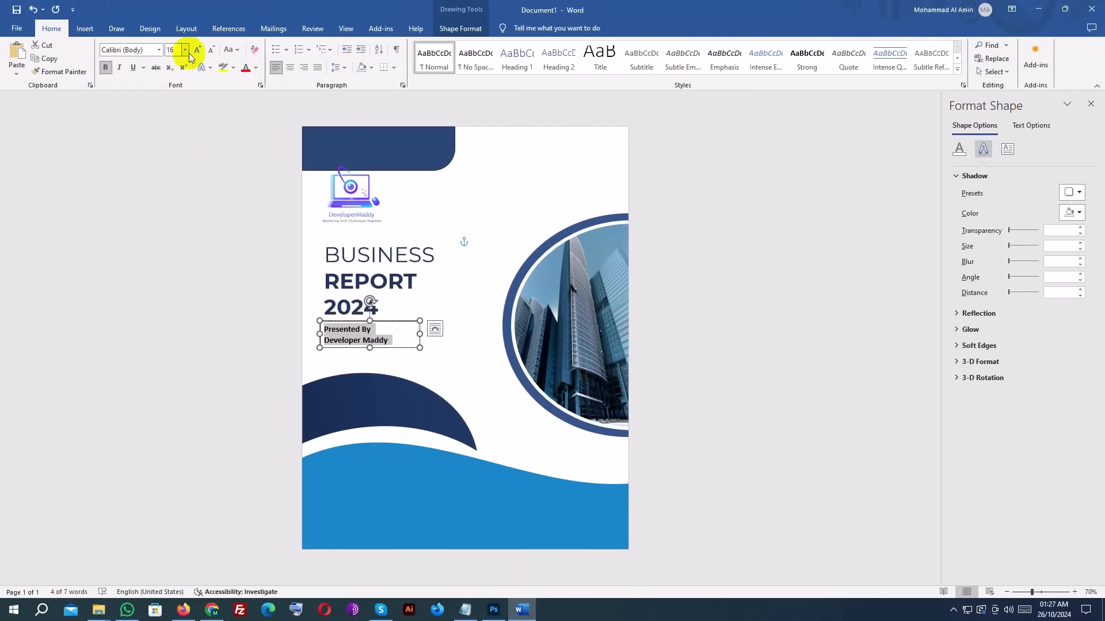
left_click(184, 50)
left_click(167, 141)
Set the font colour of the "Presented By" line to the custom colour #7D8499.
triple_click(375, 331)
left_click(256, 68)
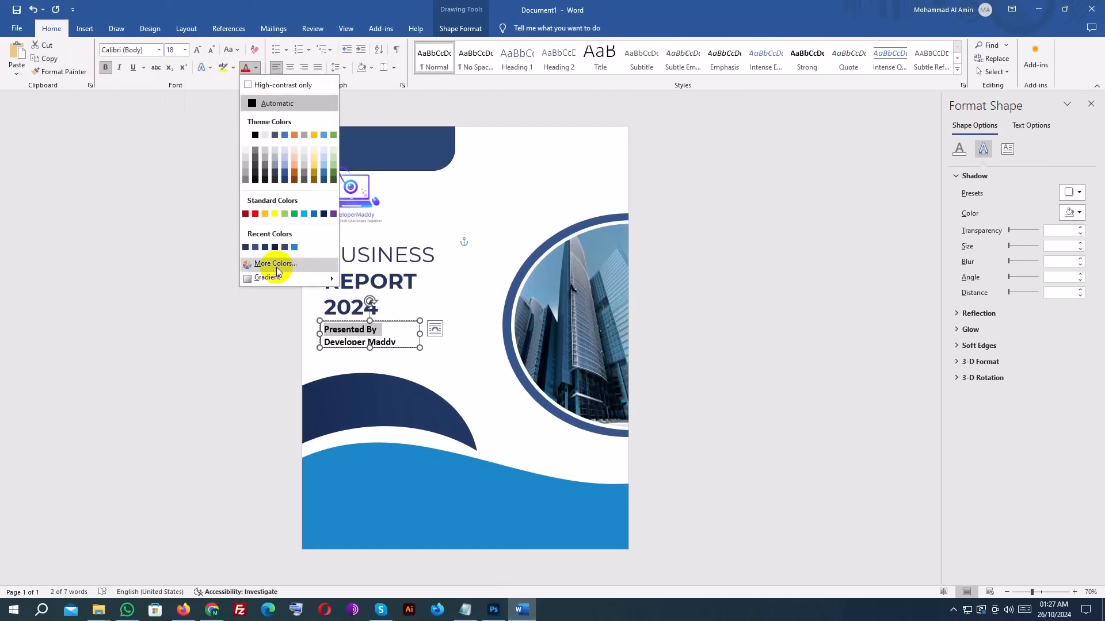
left_click(275, 264)
left_click(516, 216)
double_click(522, 379)
type("#7D8499")
left_click(620, 215)
Sample the dark colour of the reference's presenter name in Photoshop and apply it to the presenter's name in Word.
key("alt+Tab")
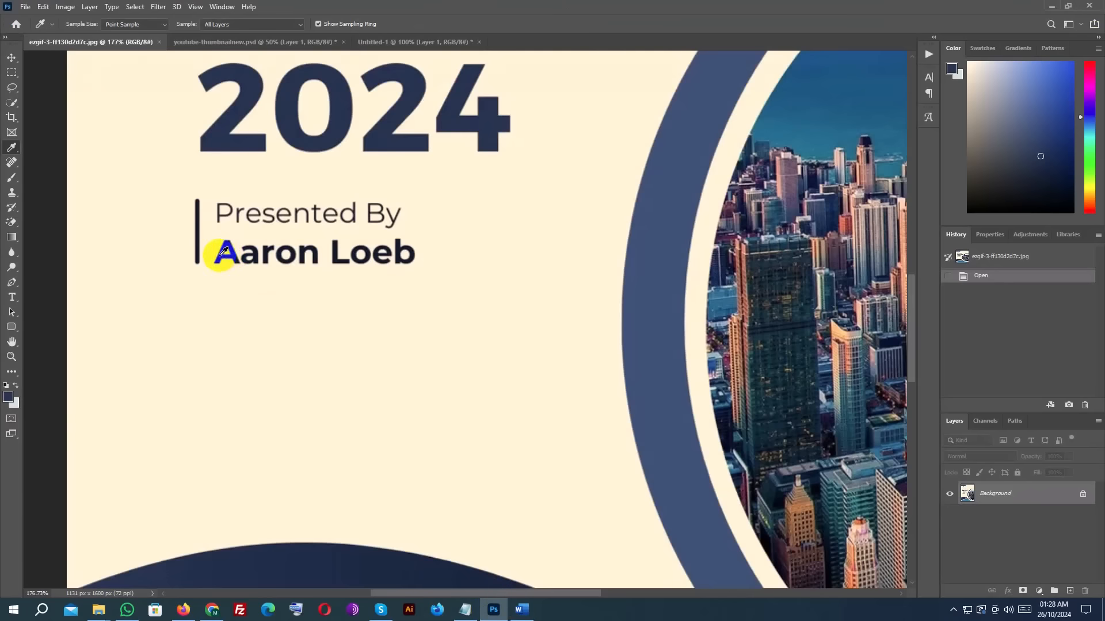
left_click(8, 397)
left_click(519, 611)
triple_click(315, 343)
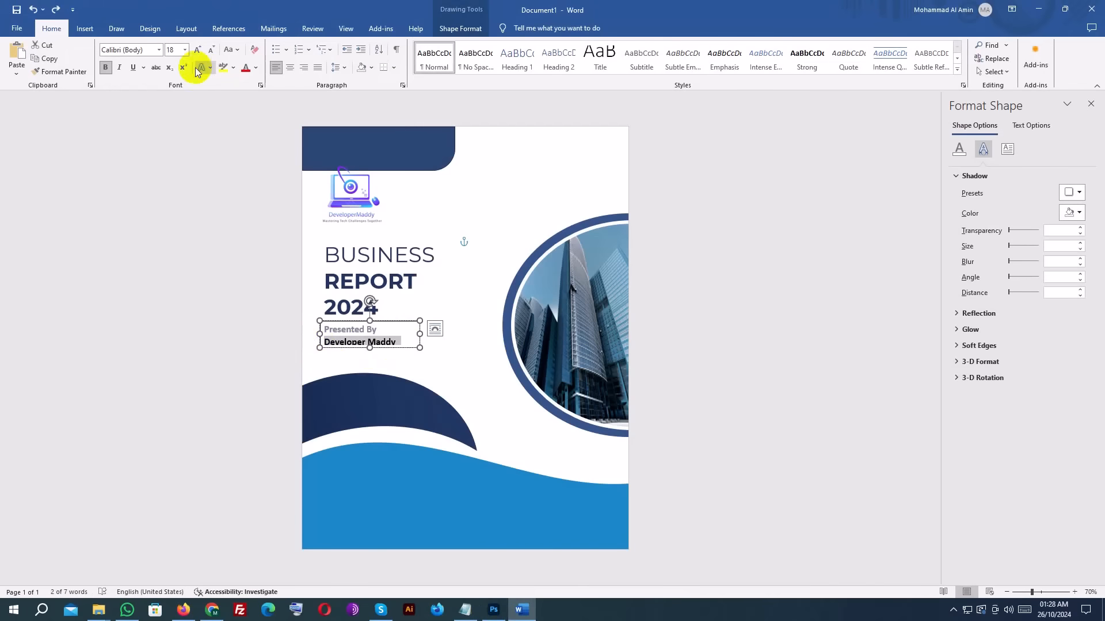
left_click(256, 67)
left_click(268, 260)
left_click(620, 215)
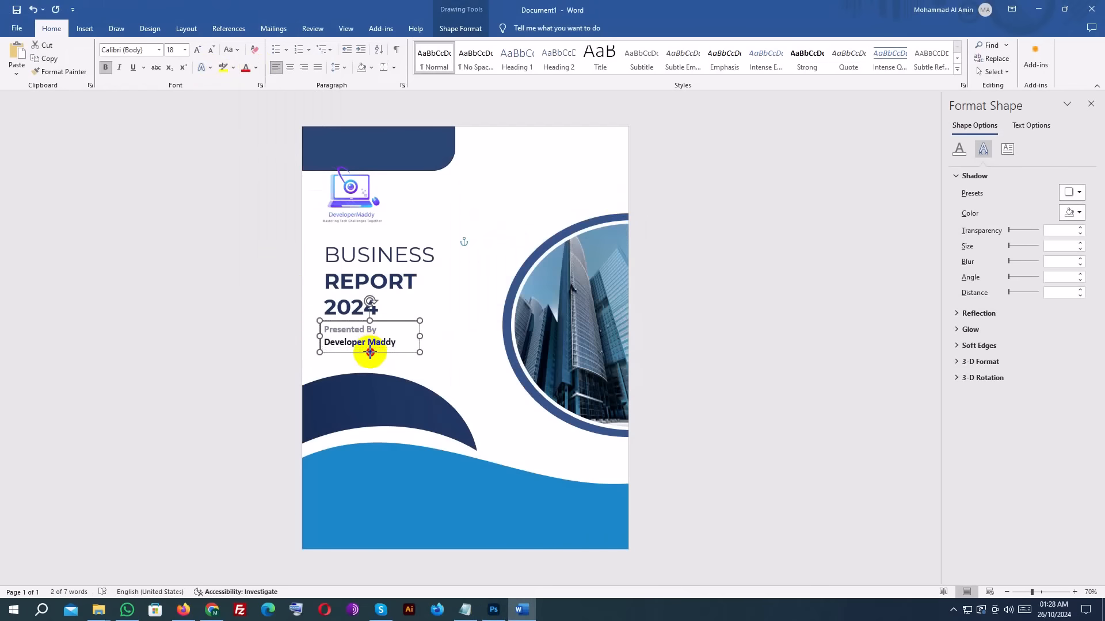
Try to tighten the presenter caption by lowering its Multiple line spacing value.
left_click(346, 351)
left_click(339, 68)
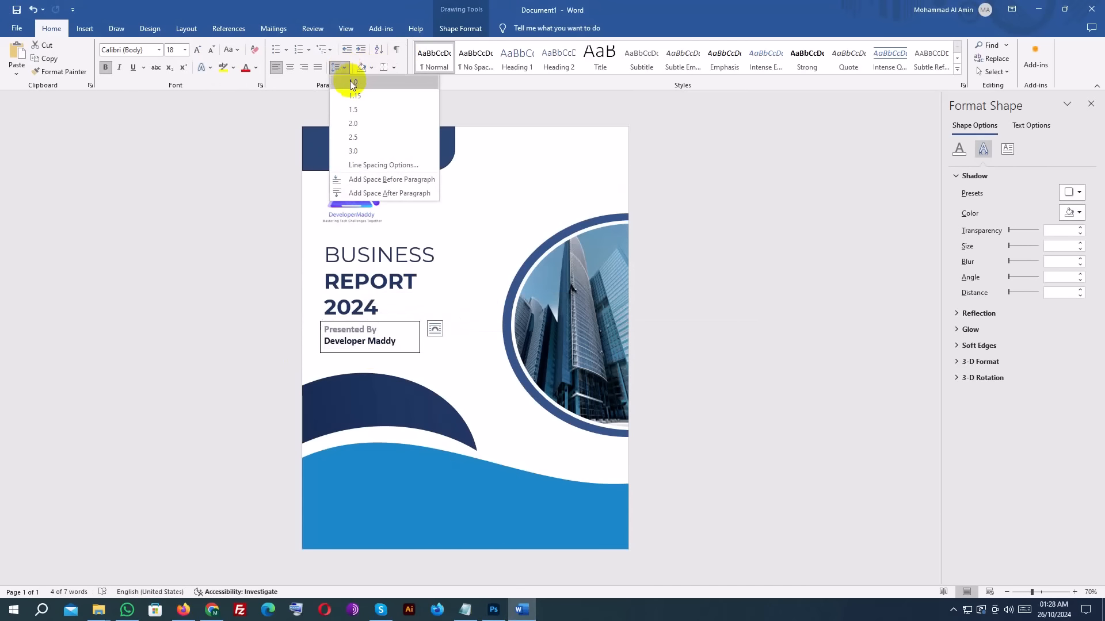
left_click(383, 165)
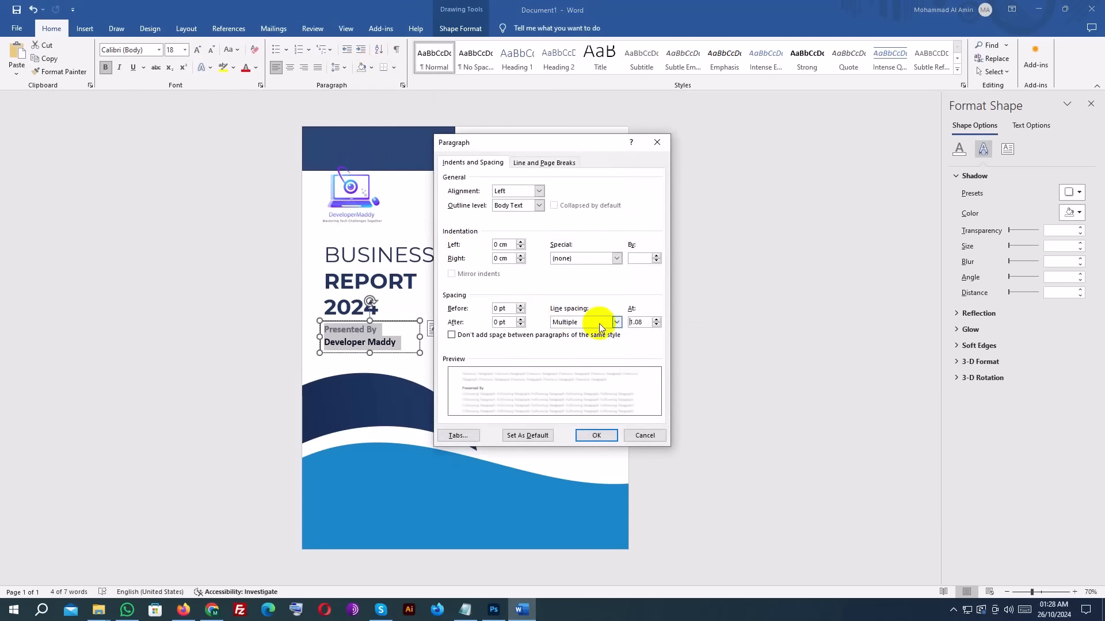
left_click(656, 325)
left_click(655, 325)
left_click(596, 435)
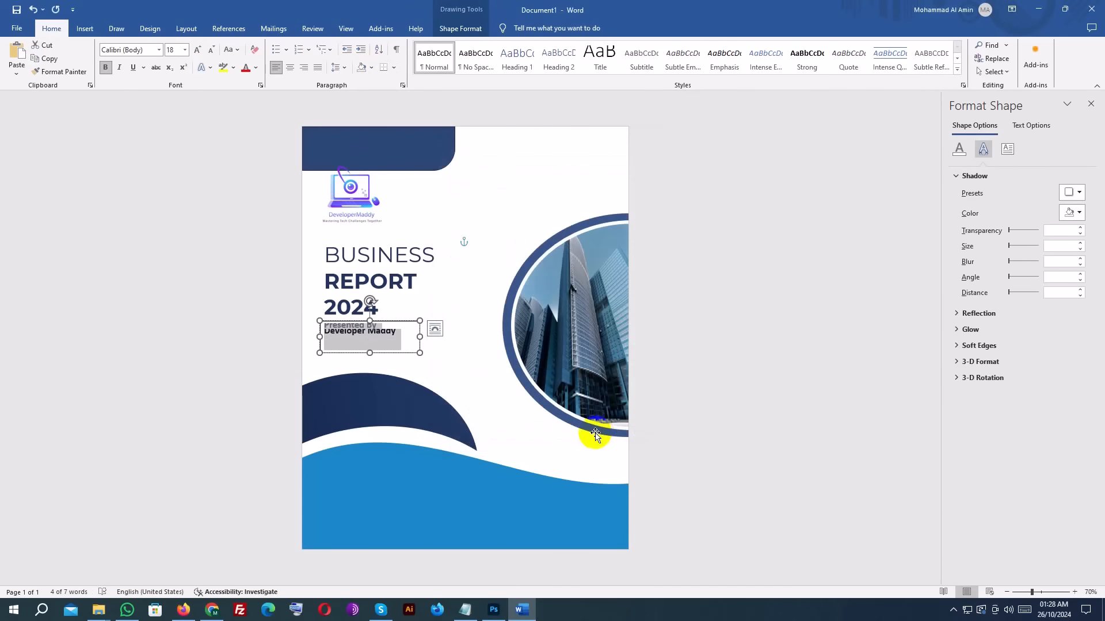
Set the presenter caption's Multiple line spacing to 0.85 and shorten its text box to fit.
left_click(336, 67)
left_click(378, 165)
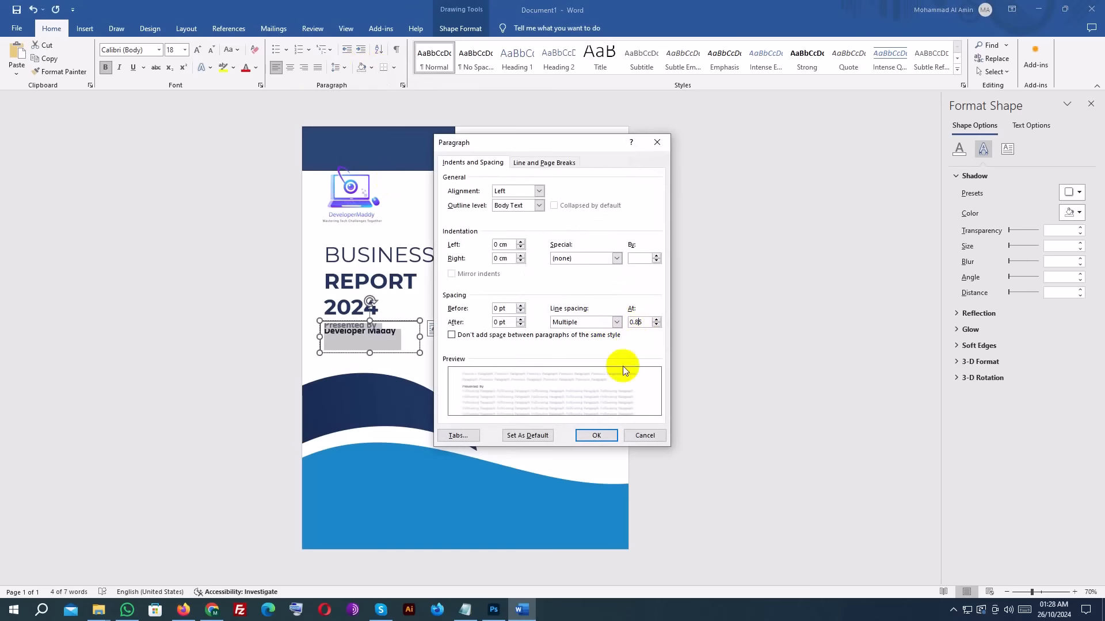
left_click(596, 435)
left_click(370, 350)
double_click(419, 379)
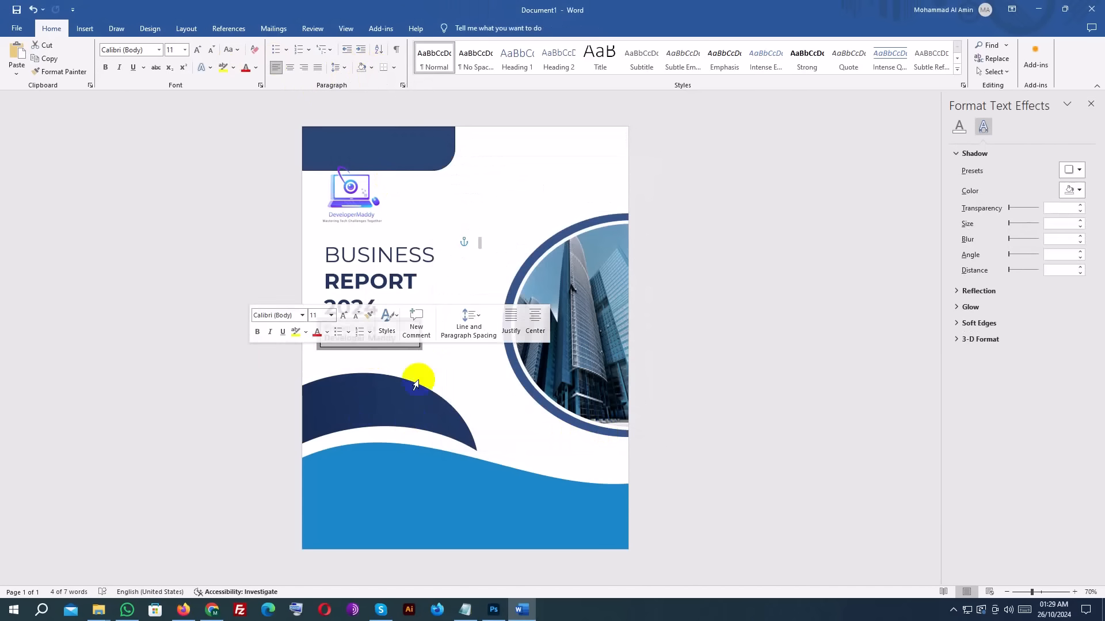
Nudge the presenter caption and the BUSINESS REPORT 2024 title text box slightly down the page.
left_click(408, 321)
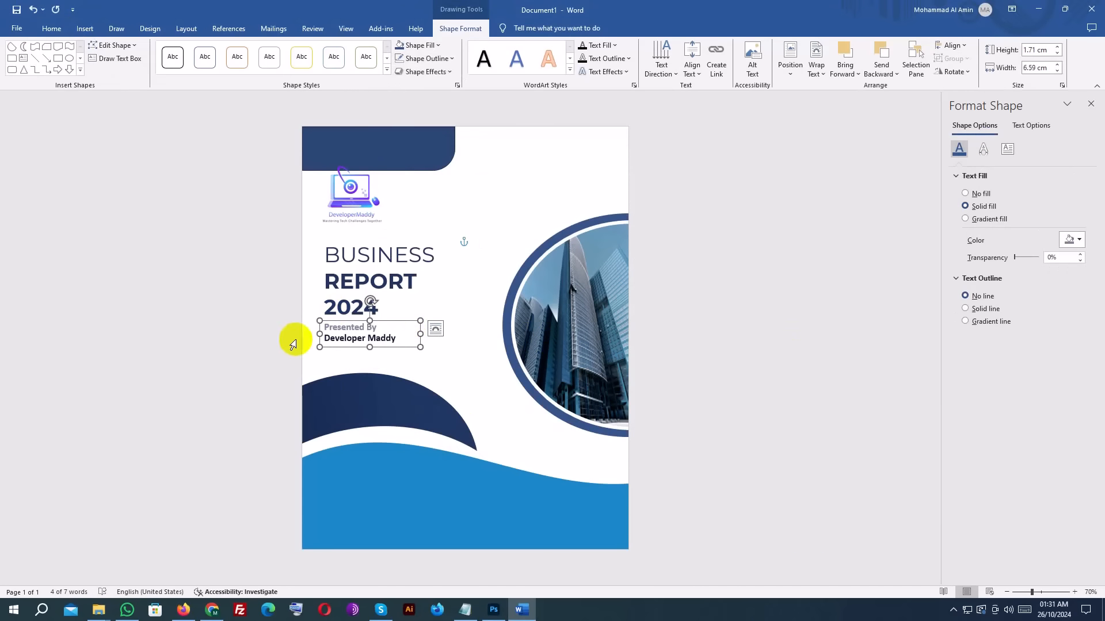
double_click(442, 292)
left_click(378, 322)
key("Down")
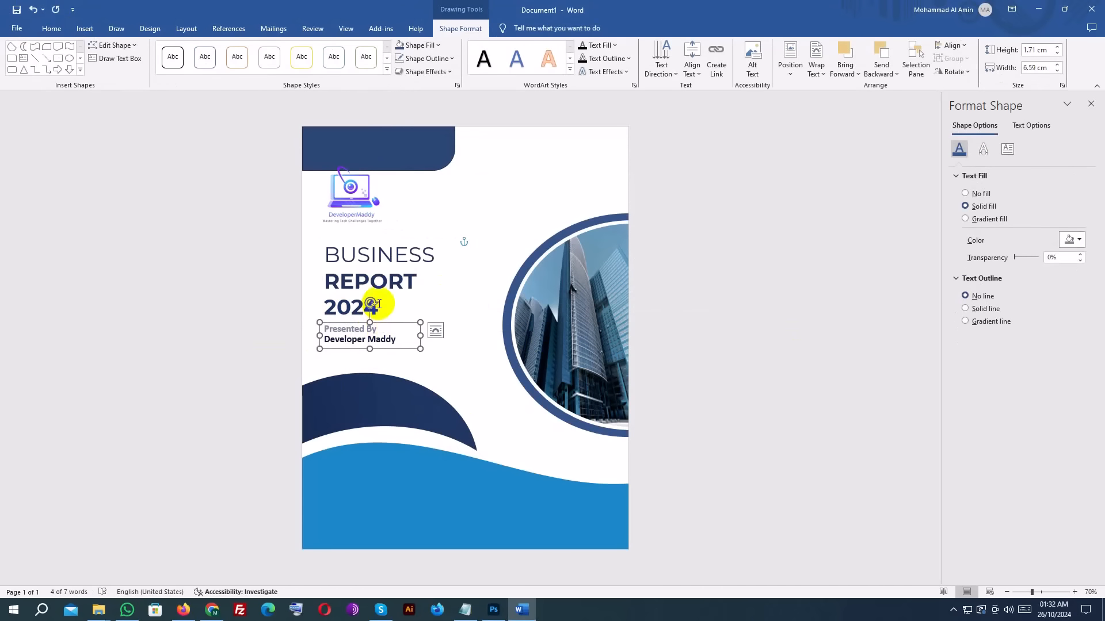
key("Down")
left_click(372, 240)
key("Down")
key("Down")
key("Down")
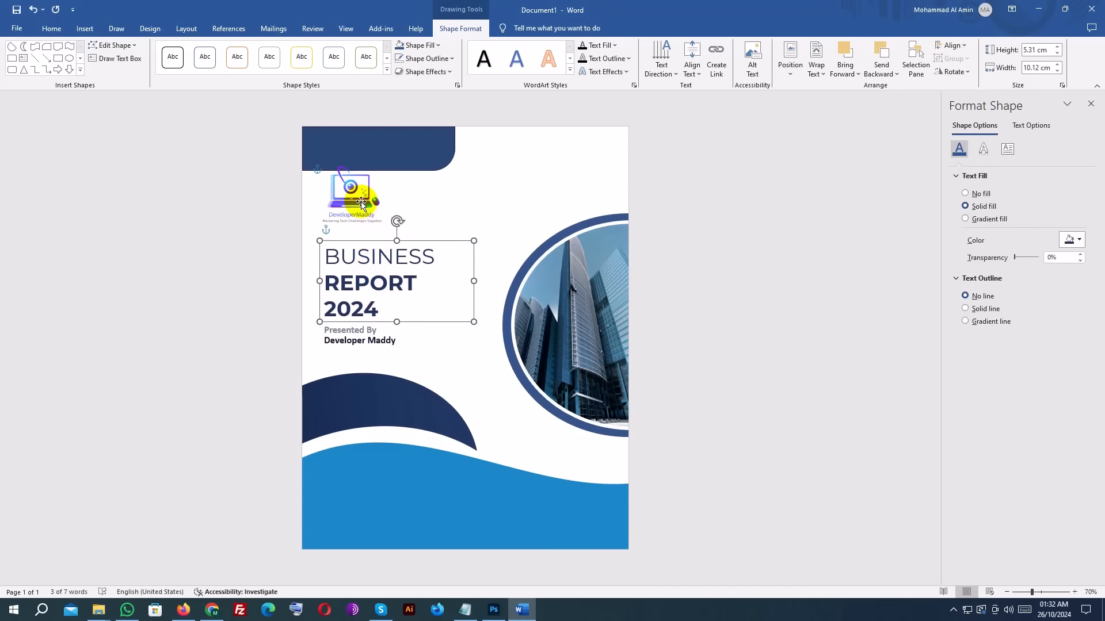
Move the logo down clear of the header shape and fine-tune the title's vertical position beneath it.
left_click(360, 202)
key("Down")
left_click(362, 254)
key("Up")
key("Up")
key("Up")
key("Up")
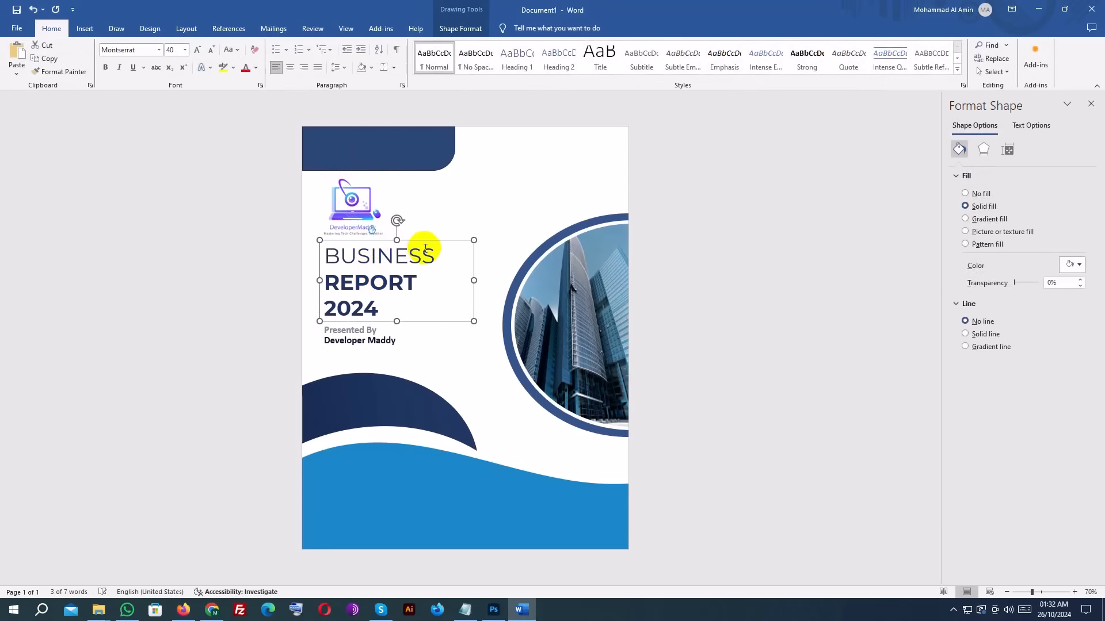
key("Down")
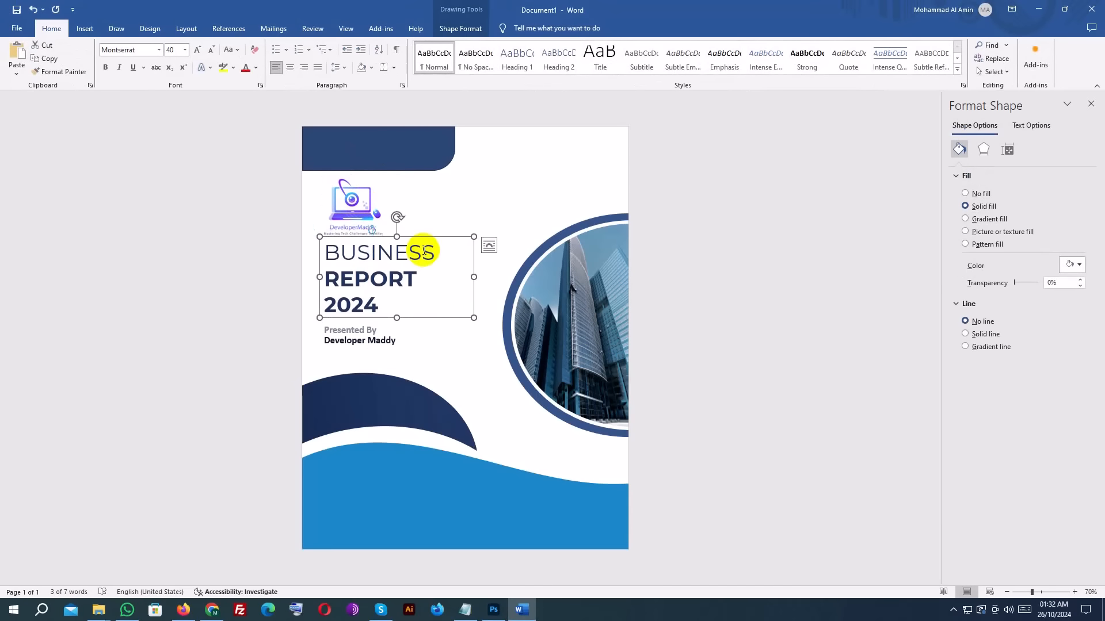
key("Down")
Shift the presenter caption slightly to the right to leave room for an accent bar beside it.
left_click(345, 334)
left_click(345, 324)
key("Right")
key("Right")
key("Right")
key("Right")
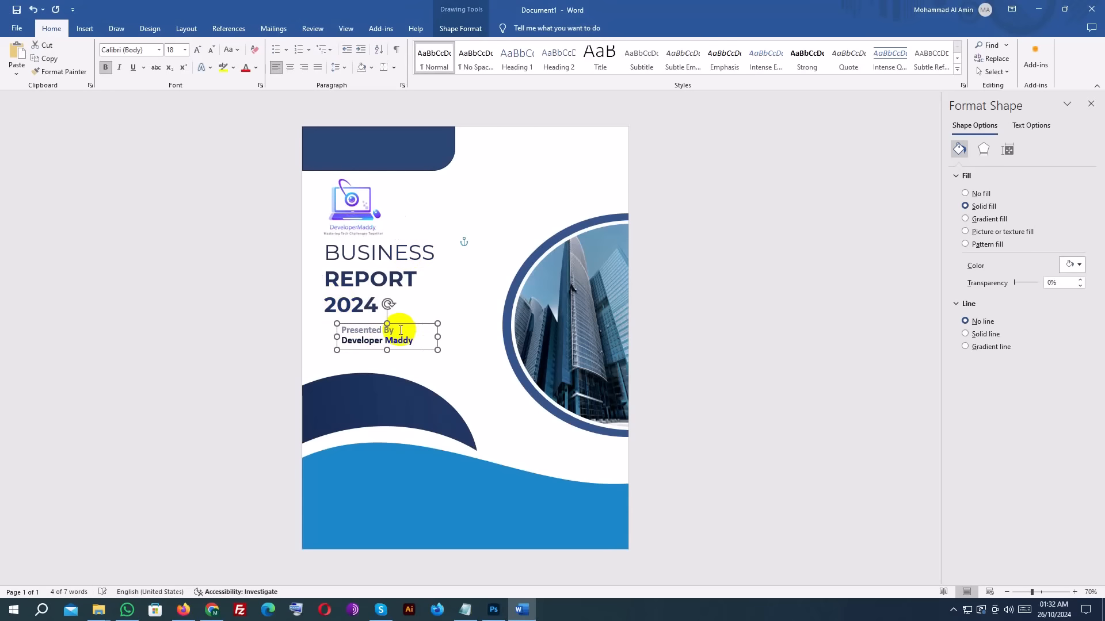
key("Left")
key("Left")
left_click(263, 328)
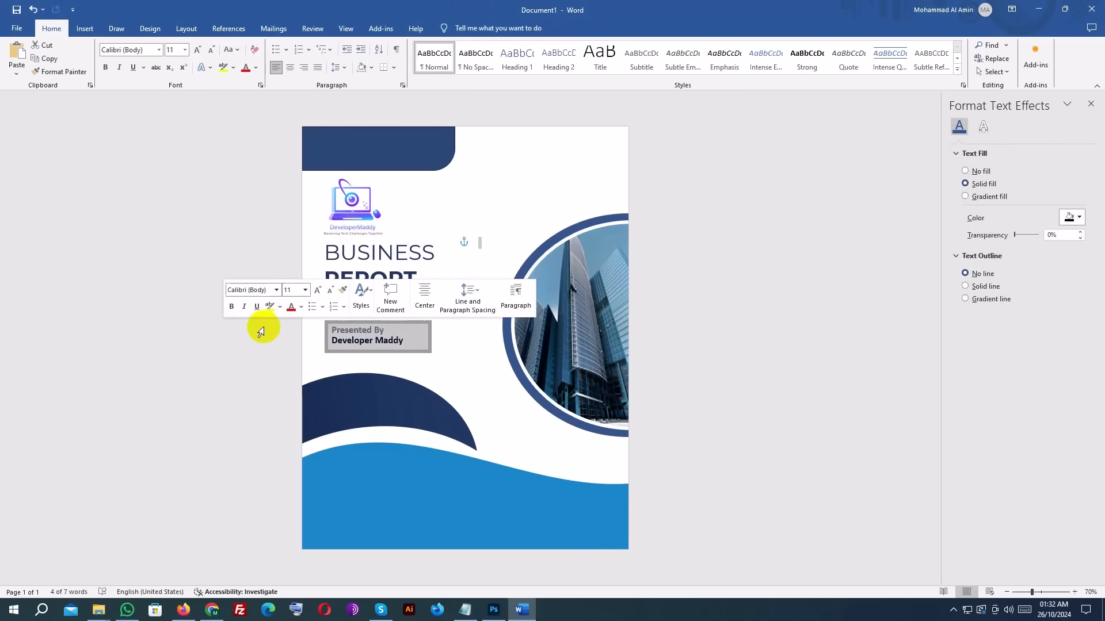
Try to draw an accent bar about 1.33 cm high and 0.34 cm wide on the left side of the presenter caption.
left_click(663, 330)
left_click(85, 29)
left_click(162, 69)
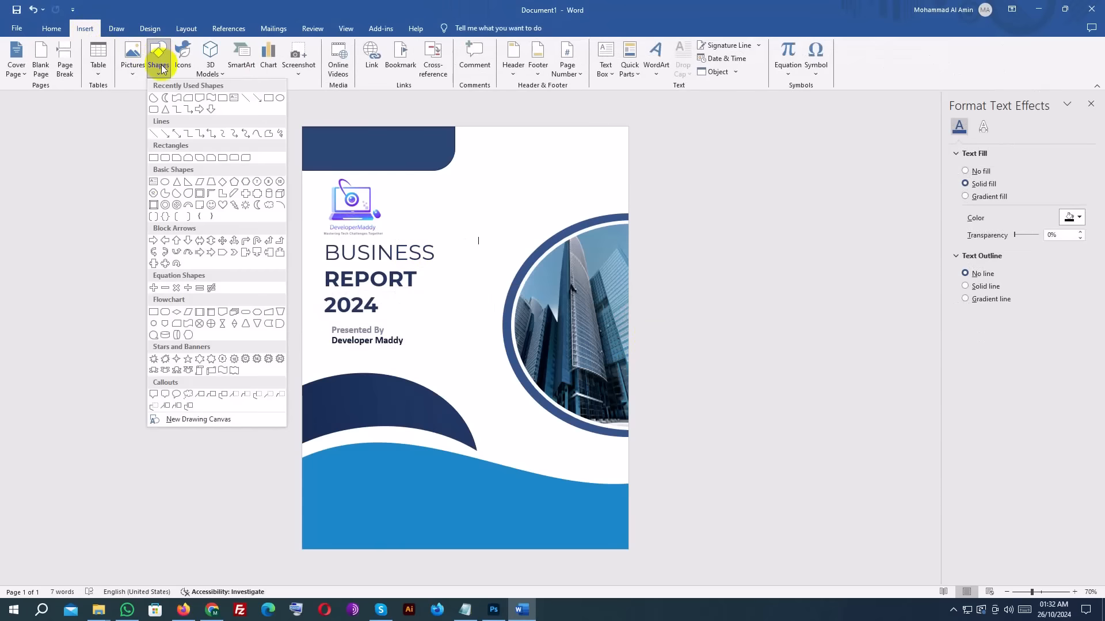
left_click(166, 100)
left_click_drag(323, 327, 328, 347)
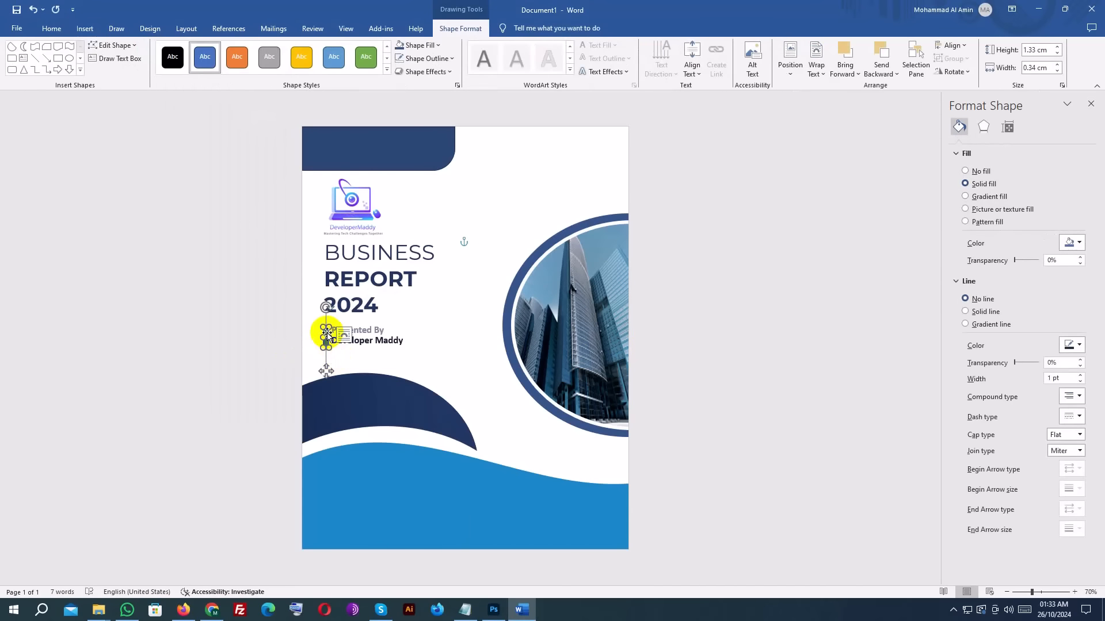
Check the caption's accent bar in the Photoshop reference and try adjusting the outline of the drawn bar in Word.
left_click(493, 610)
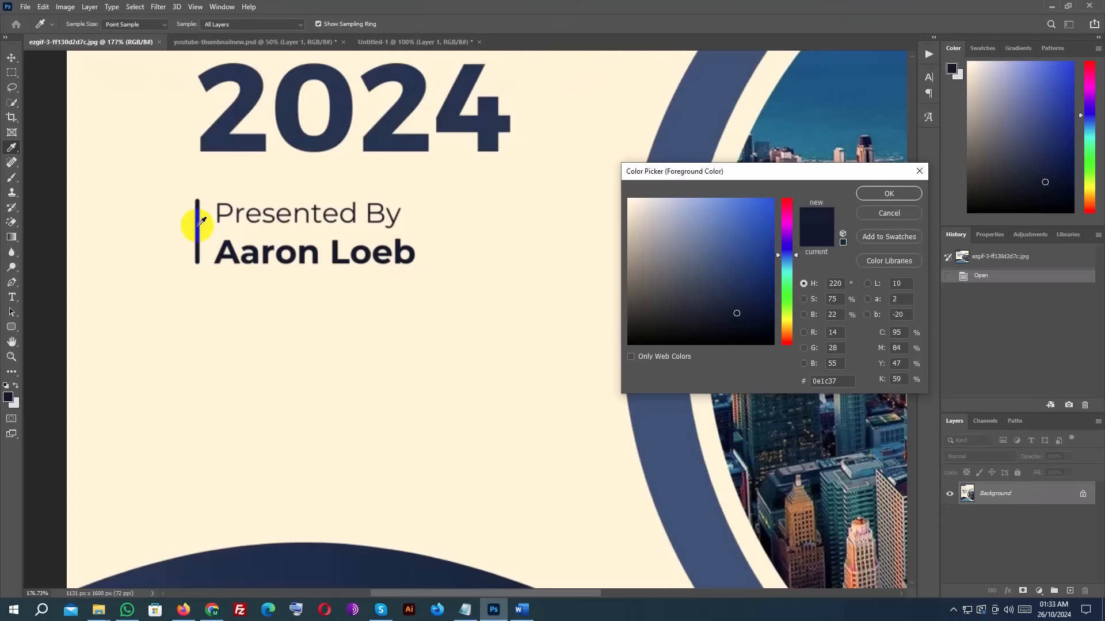
left_click(496, 611)
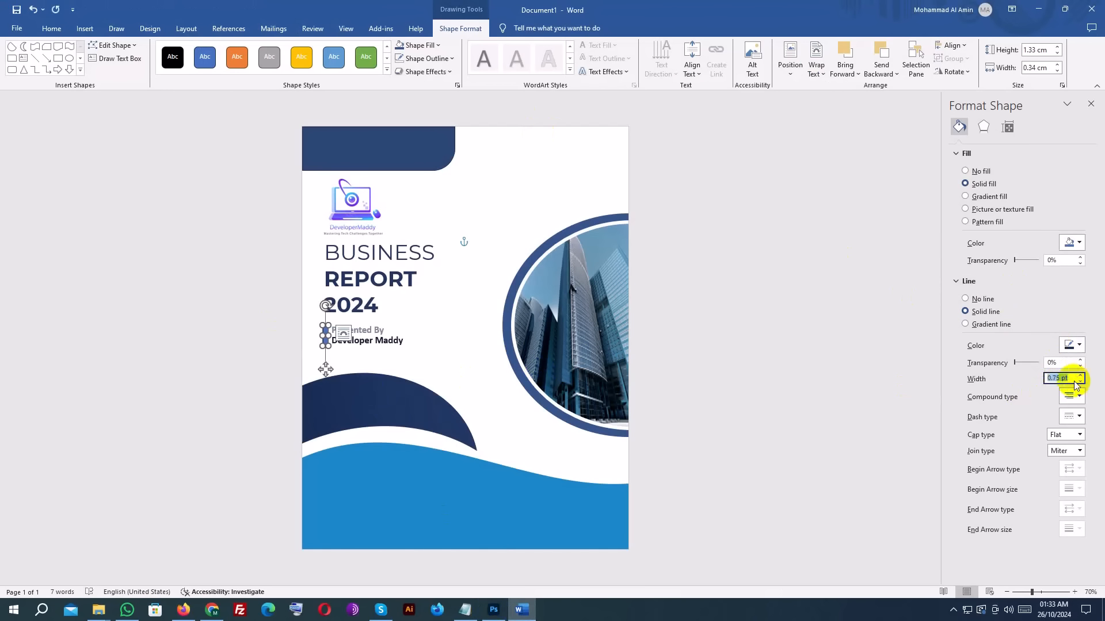
left_click(426, 58)
left_click(410, 241)
Draw a rounded rectangle at the caption, increase its corner rounding and resize it to 1.6 cm high and 0.2 cm wide.
left_click_drag(328, 347, 444, 367)
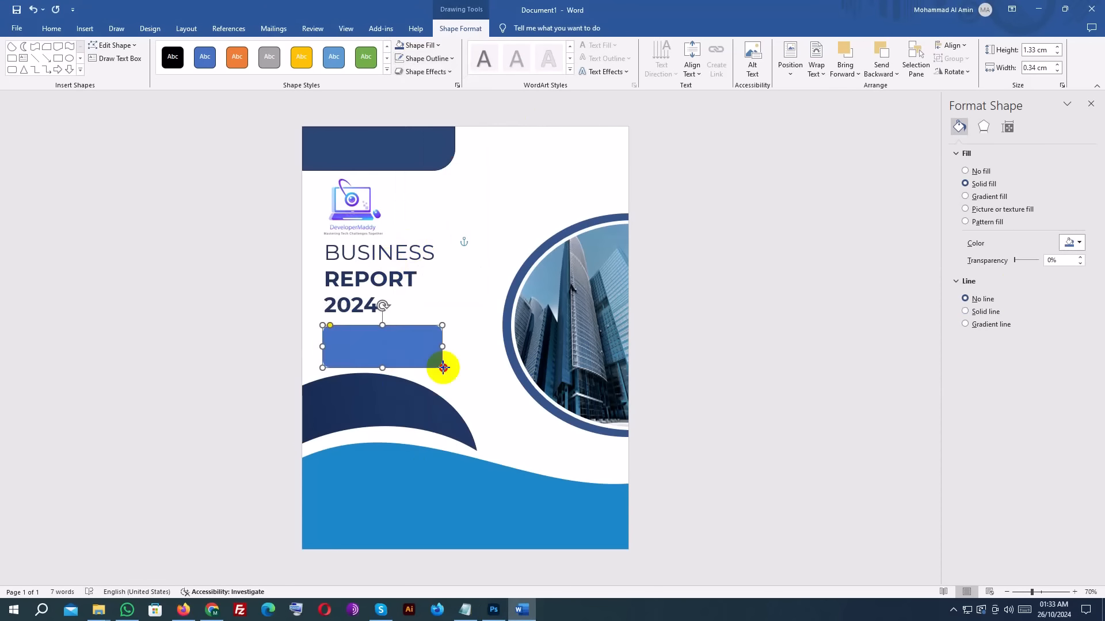
left_click_drag(330, 326, 338, 326)
left_click_drag(443, 346, 325, 338)
left_click(1044, 68)
left_click(1056, 70)
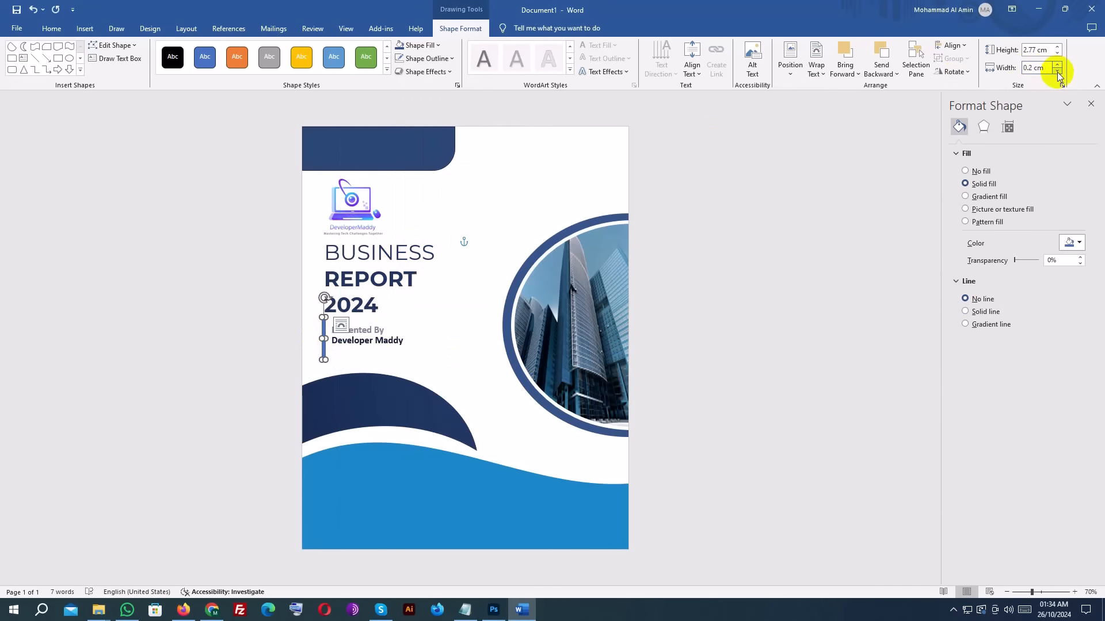
left_click(1057, 53)
left_click(1057, 54)
left_click(1057, 54)
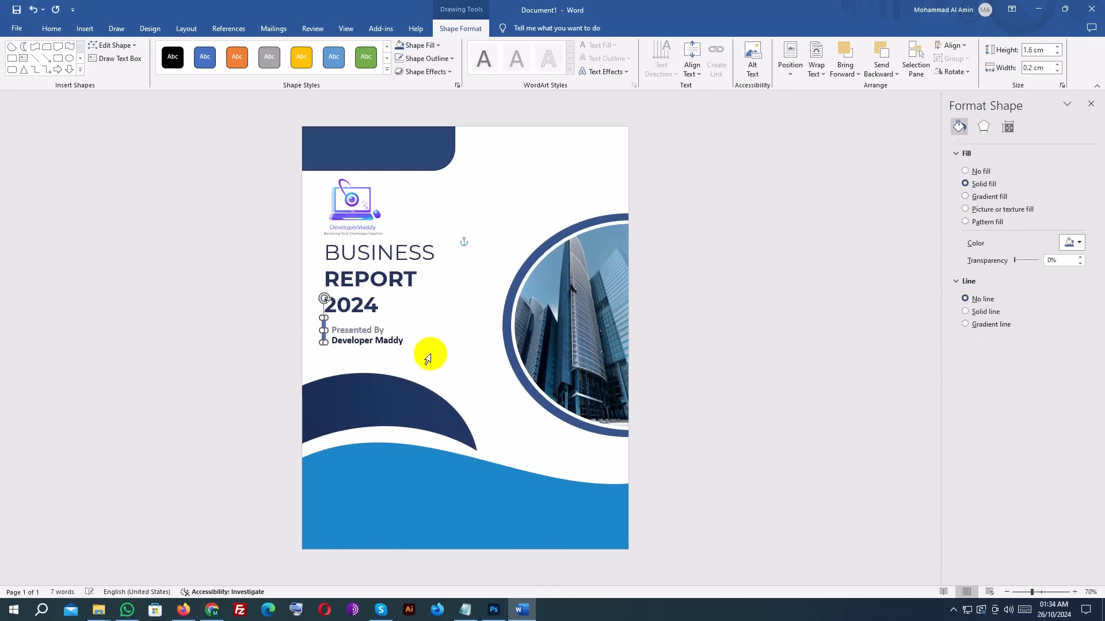
Move the presenter caption slightly right and align the accent bar vertically along its left side.
left_click(389, 330)
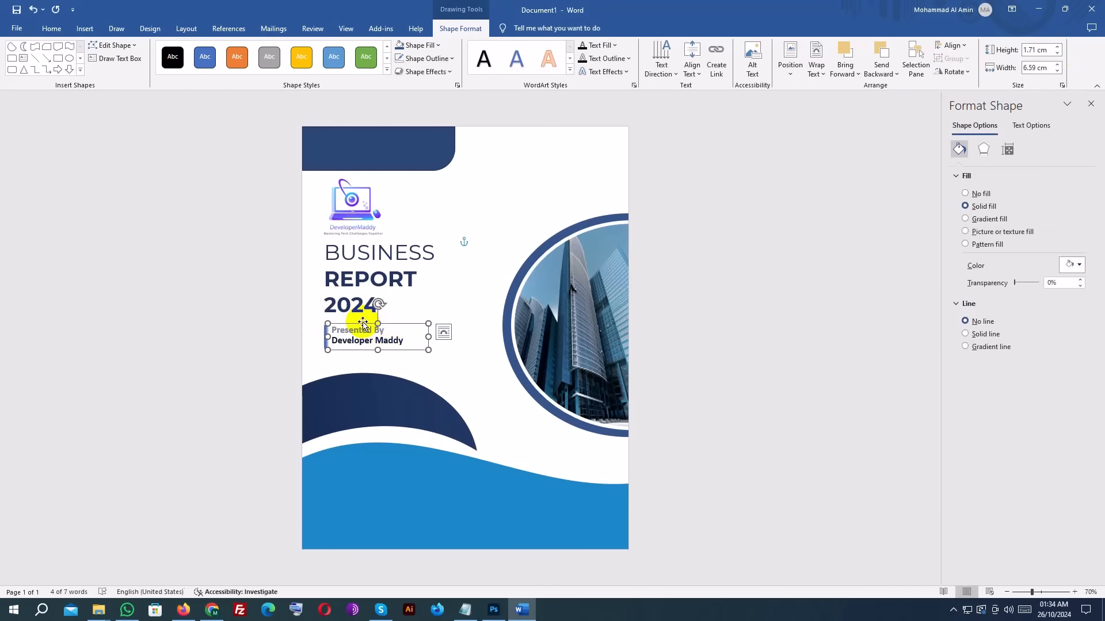
left_click_drag(357, 324, 361, 324)
left_click(325, 336)
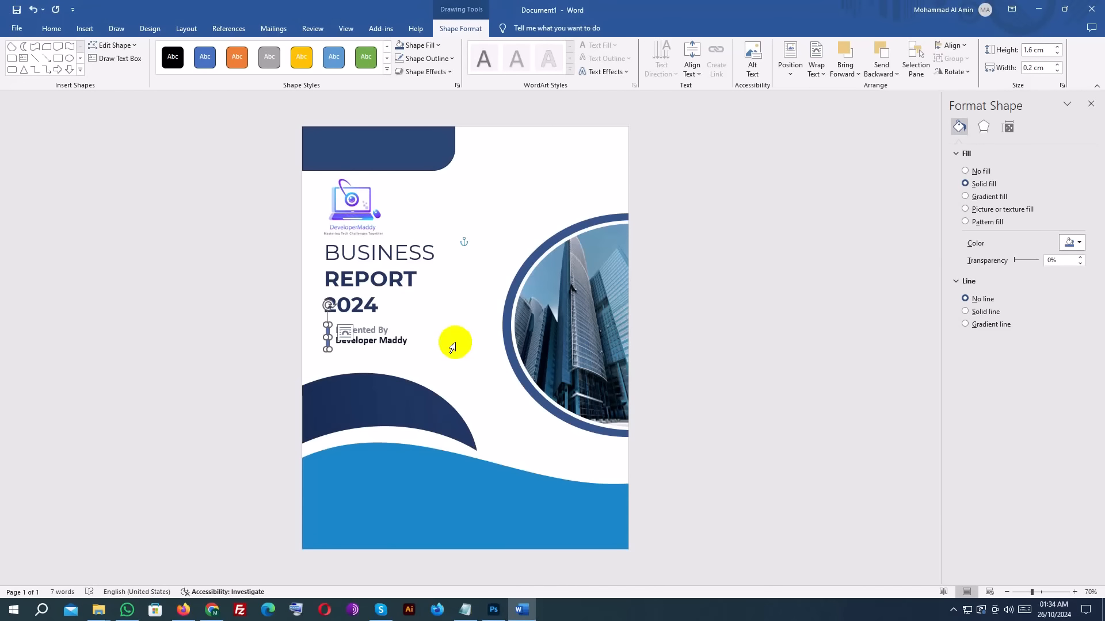
left_click(745, 244)
left_click(327, 340)
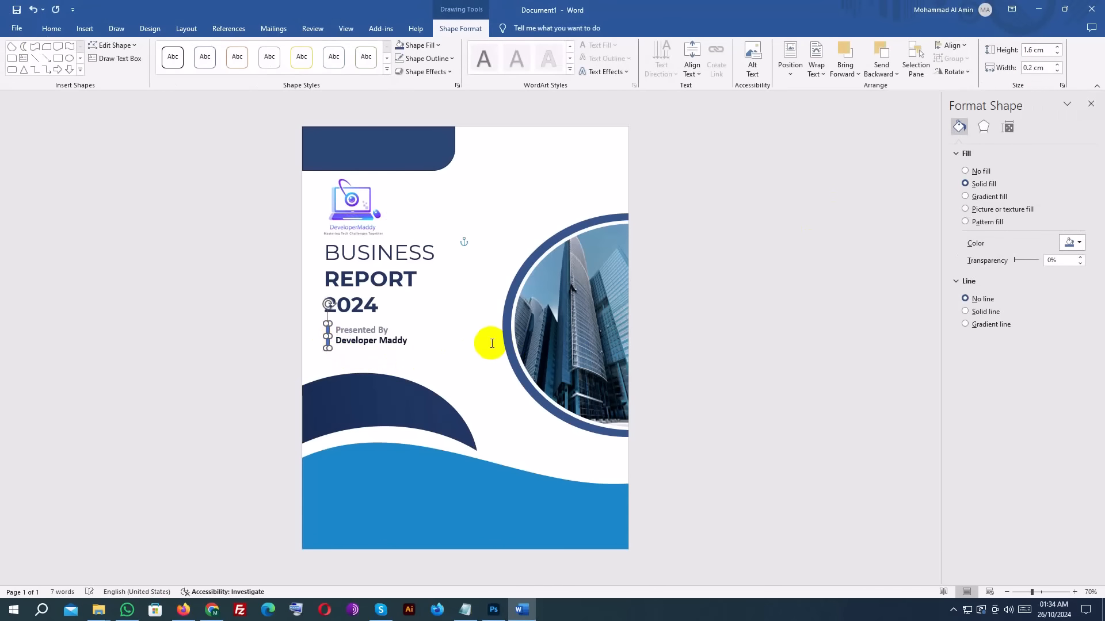
left_click(658, 305)
Fill the accent bar with a custom very dark navy colour.
left_click(328, 341)
left_click(394, 59)
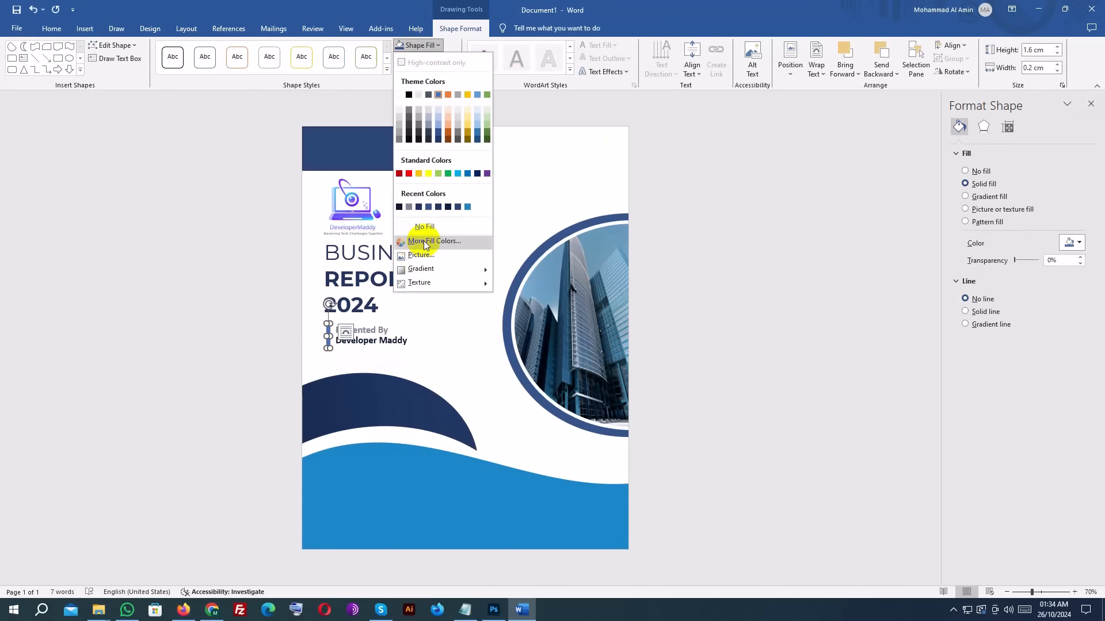
left_click(420, 239)
left_click(622, 202)
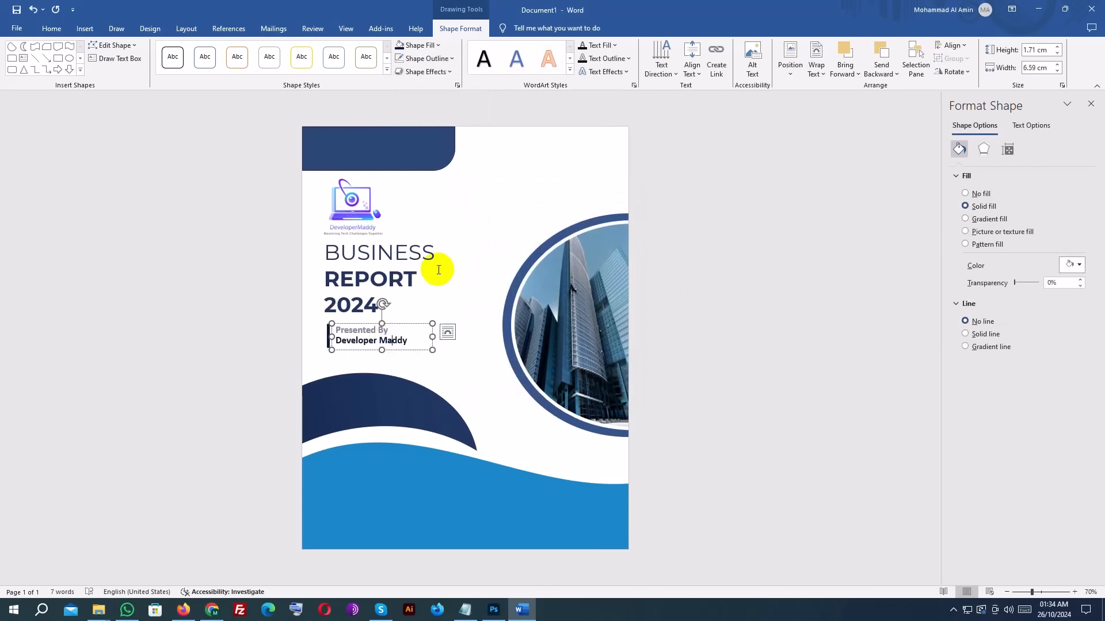
left_click(677, 246)
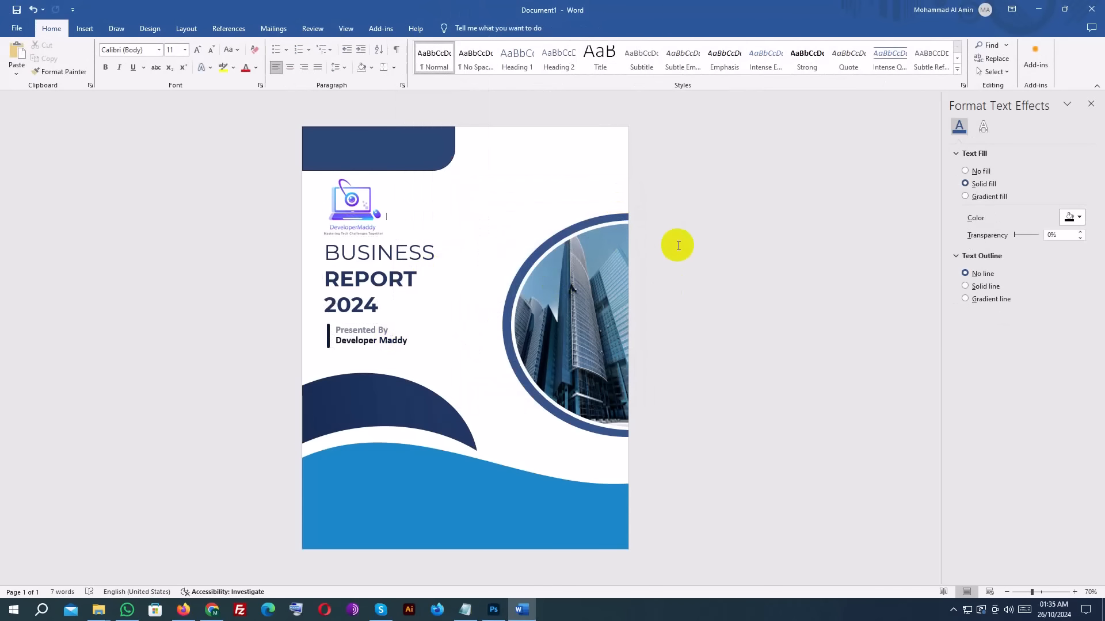
Select the accent bar together with the presenter caption text box and group them.
left_click(329, 336)
left_click(382, 335)
left_click(328, 330, "shift")
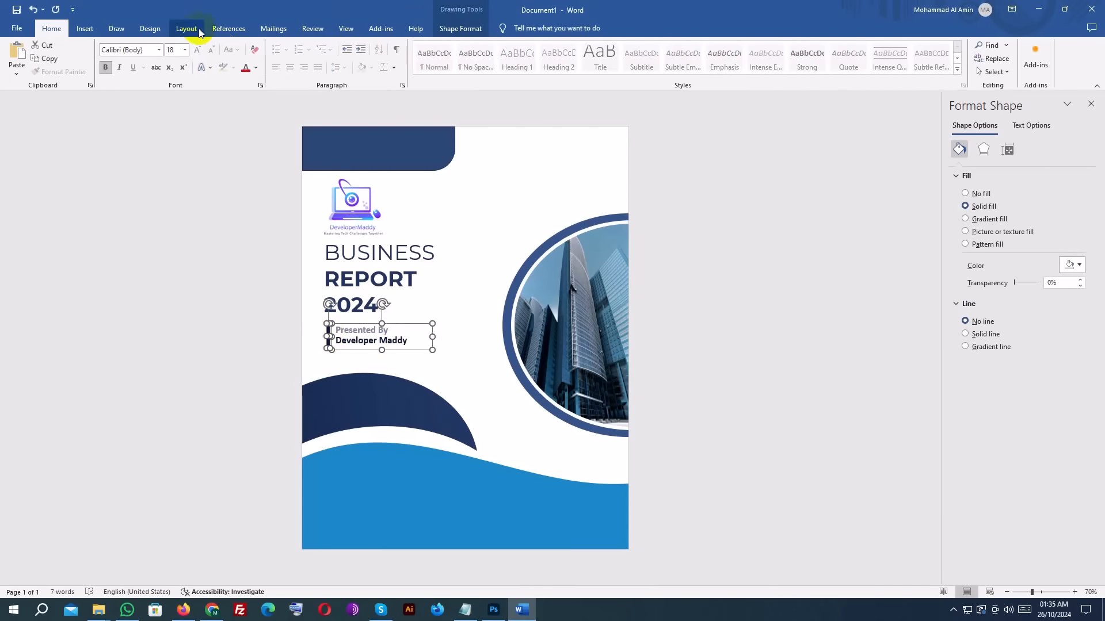
left_click(186, 28)
left_click(382, 344)
Shrink the logo and move the title and the presenter caption with its bar up beneath it.
left_click(353, 204)
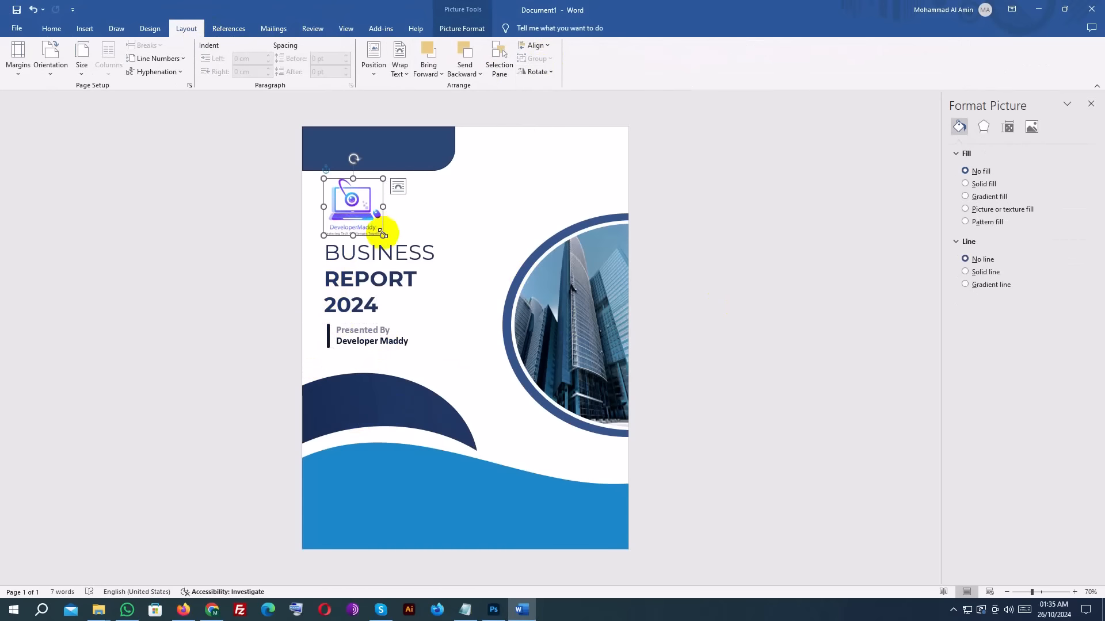
left_click_drag(382, 226, 370, 219)
left_click(377, 260)
left_click_drag(377, 260, 374, 250)
left_click(379, 333)
left_click_drag(380, 332, 354, 308)
left_click(744, 243)
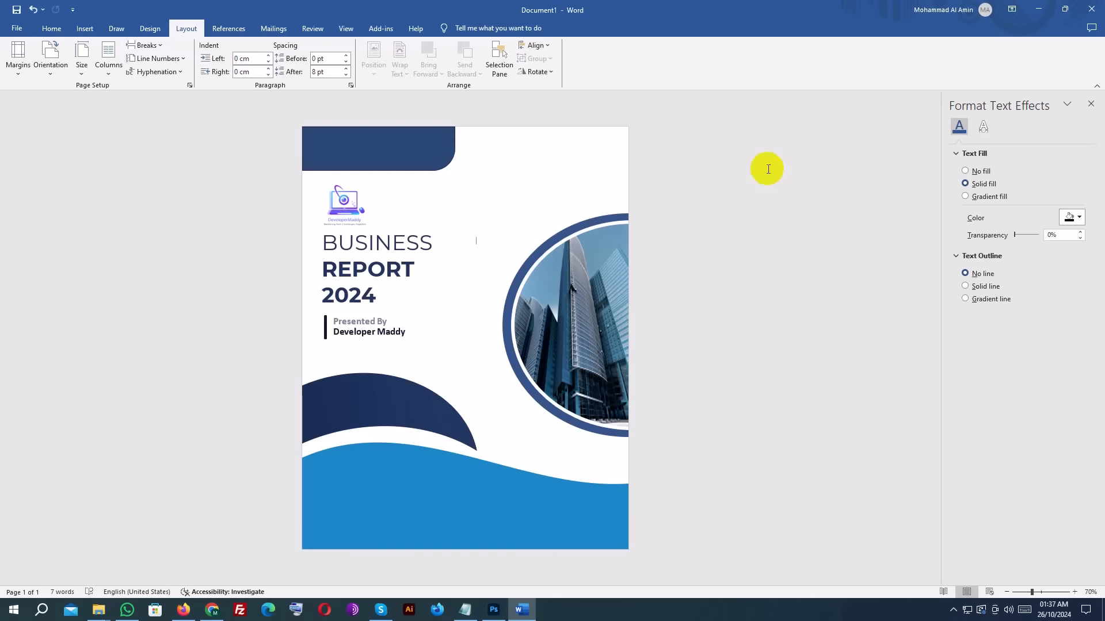
left_click(451, 167)
key("Tab")
left_click(754, 268)
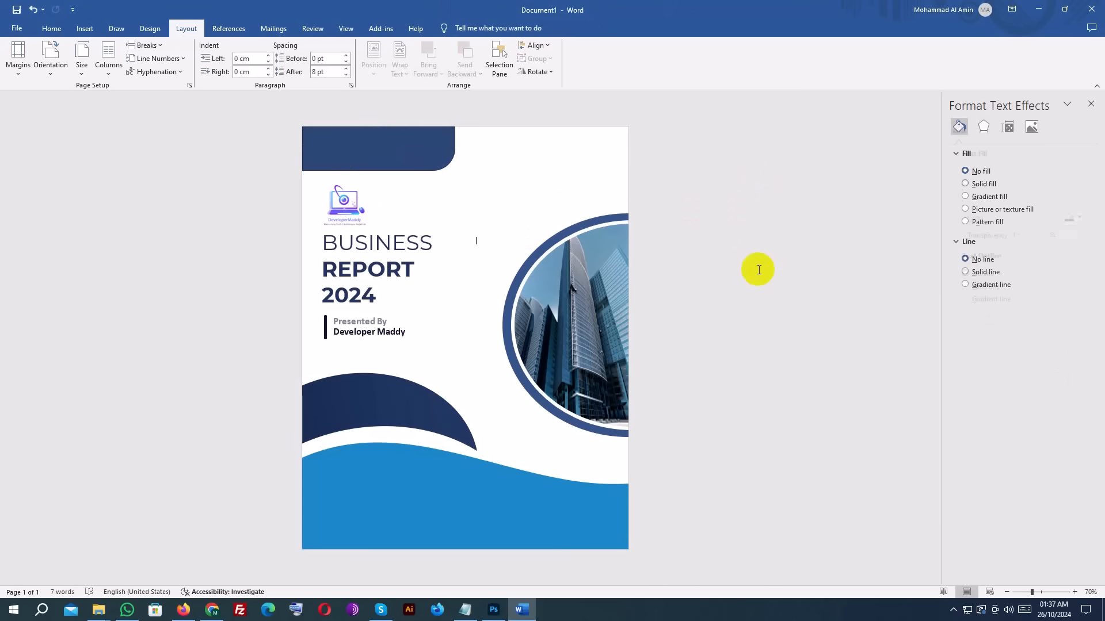